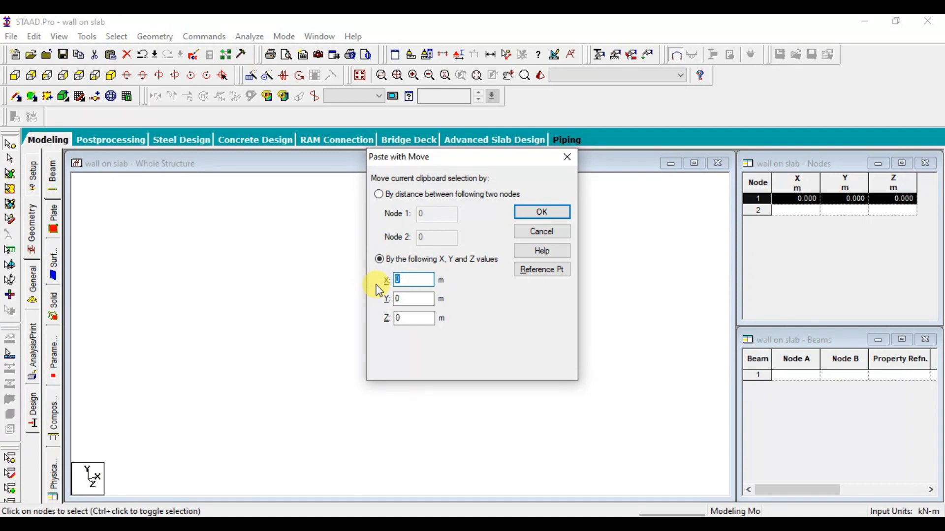
Paste two copies of the origin node, one moved 6 m along X and one moved -5 m along Z
key(Return)
click(367, 275)
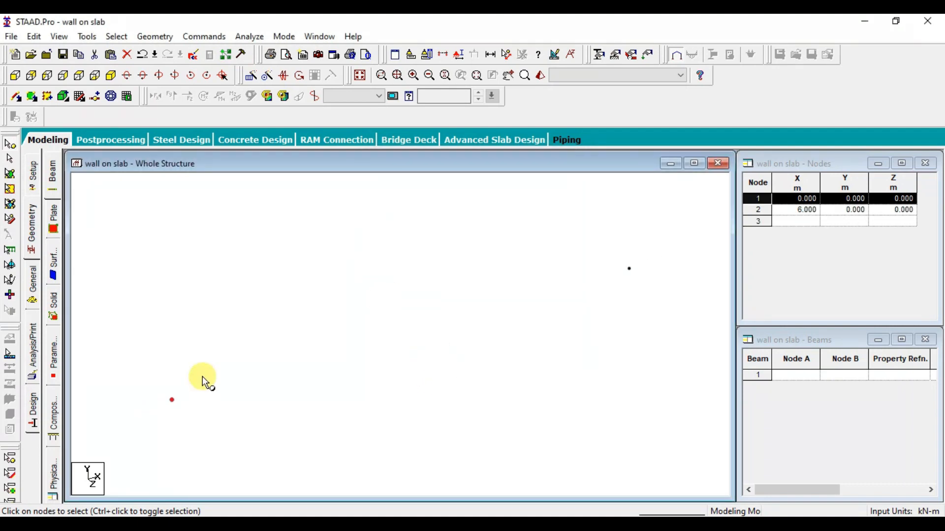
key(ctrl+v)
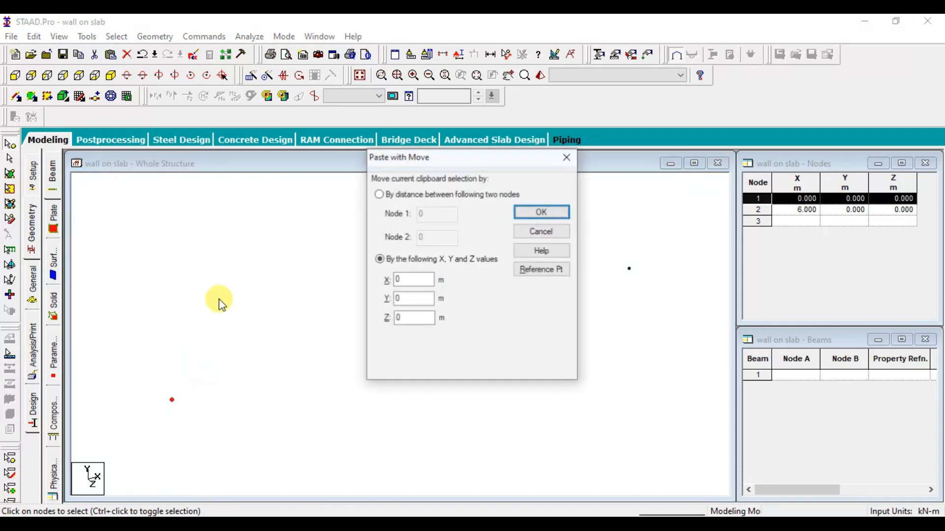
double_click(394, 318)
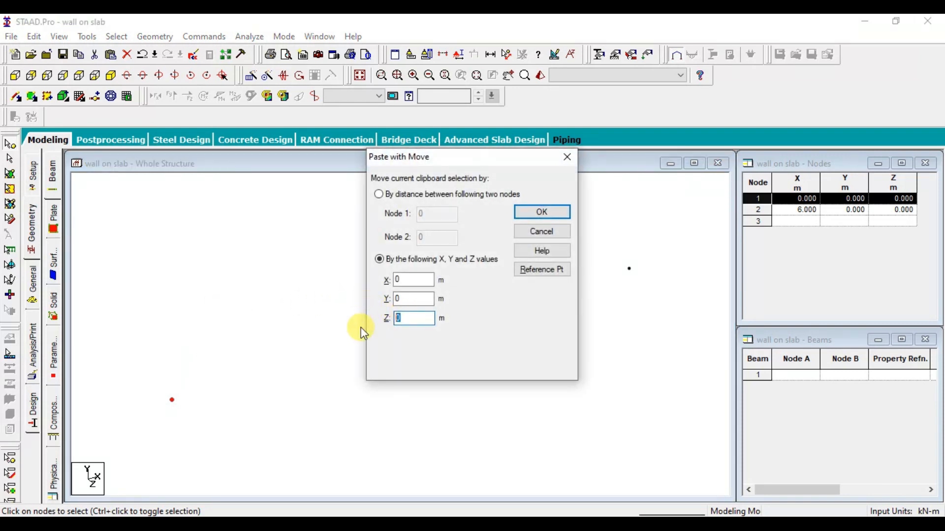
key(Return)
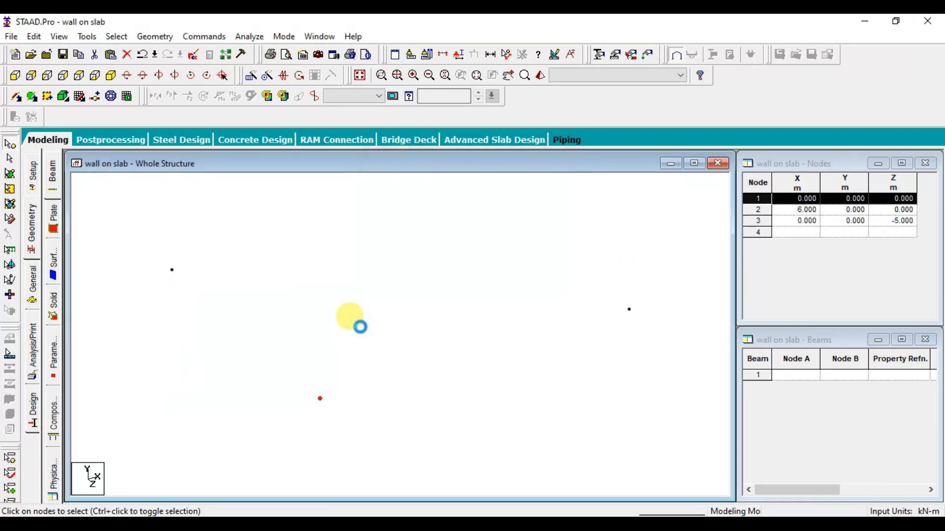
Select the node at Z -5 m and paste a copy of it moved 6 m along X
drag(162, 251, 223, 308)
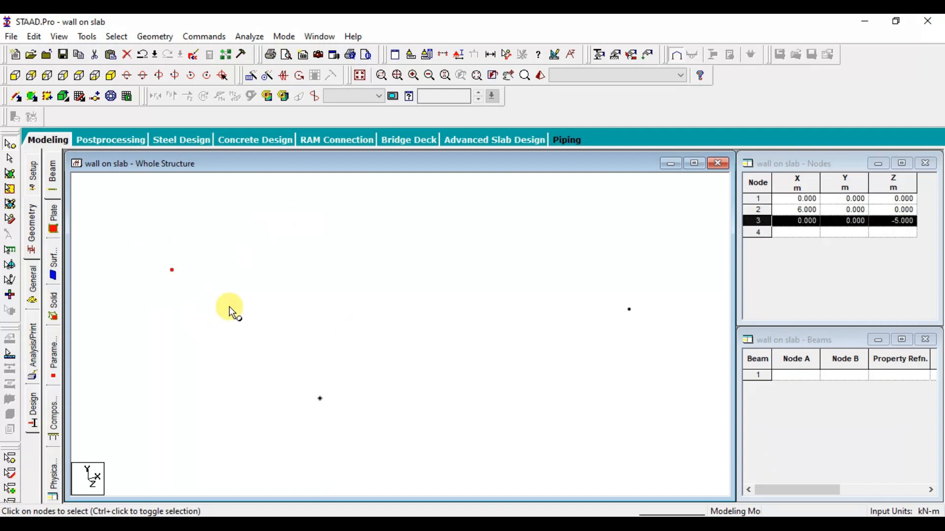
key(ctrl+v)
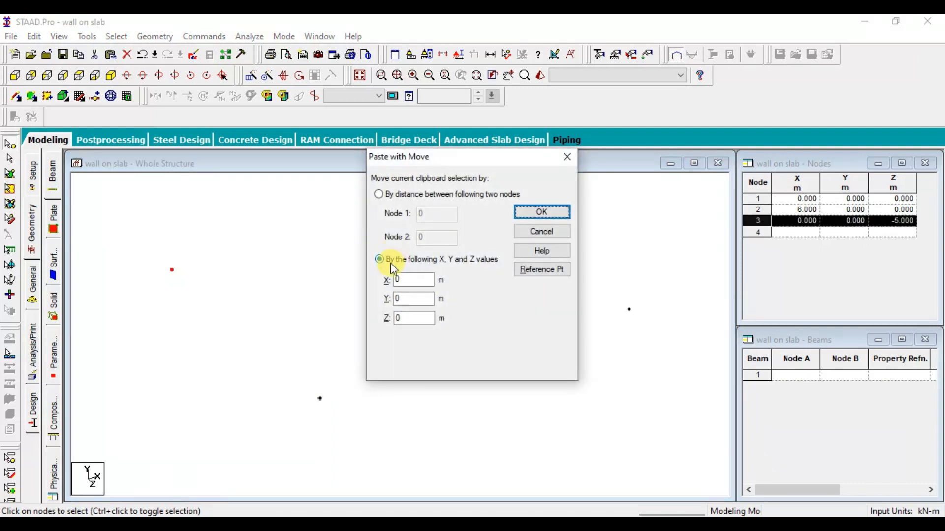
click(407, 280)
text(6)
key(Return)
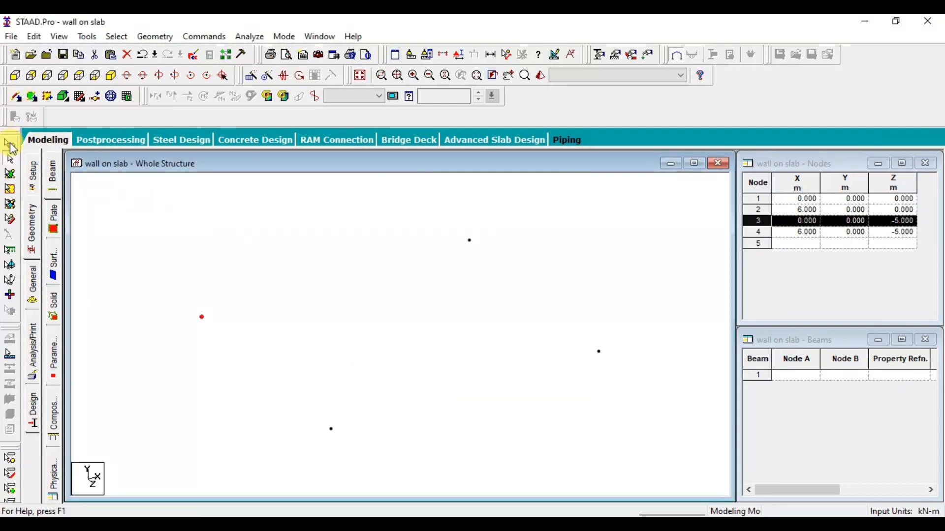
Draw beams between the four corner nodes to form a closed rectangular frame
click(16, 98)
drag(201, 316, 469, 239)
drag(202, 317, 469, 240)
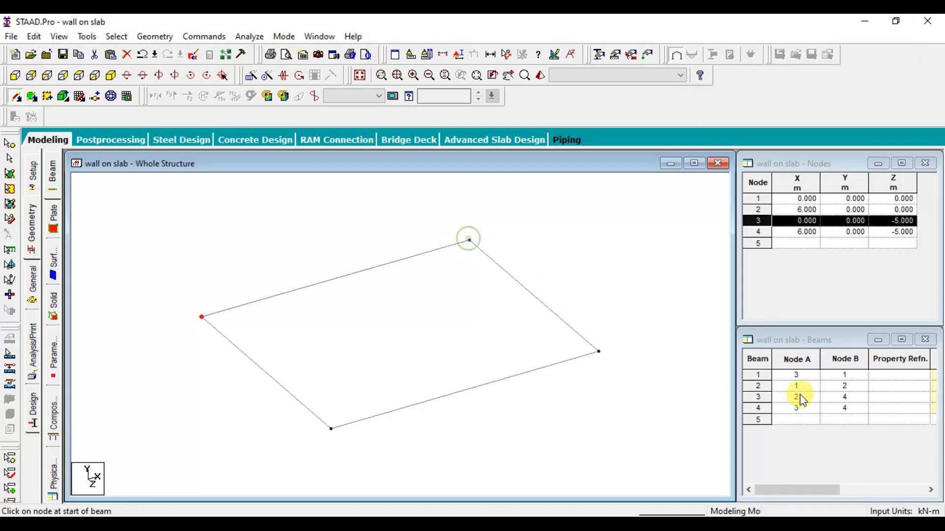
Close the Nodes and Beams tables and maximize the whole structure view
click(925, 163)
click(925, 341)
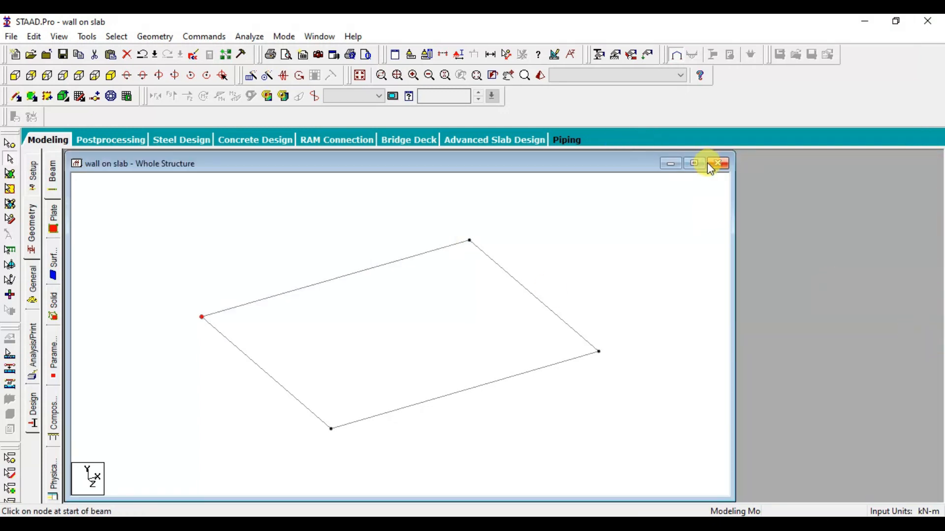
click(695, 164)
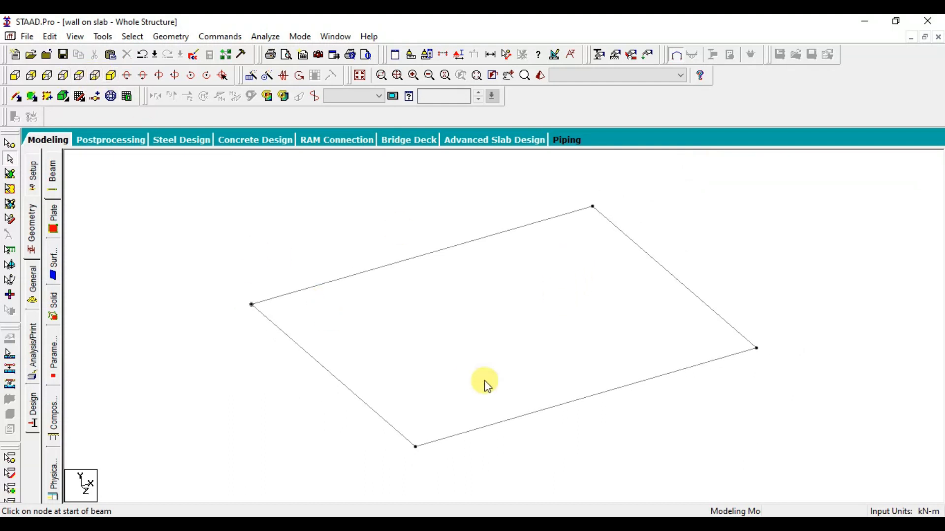
scroll(404, 353, down, 1)
middle_drag(471, 349, 488, 380)
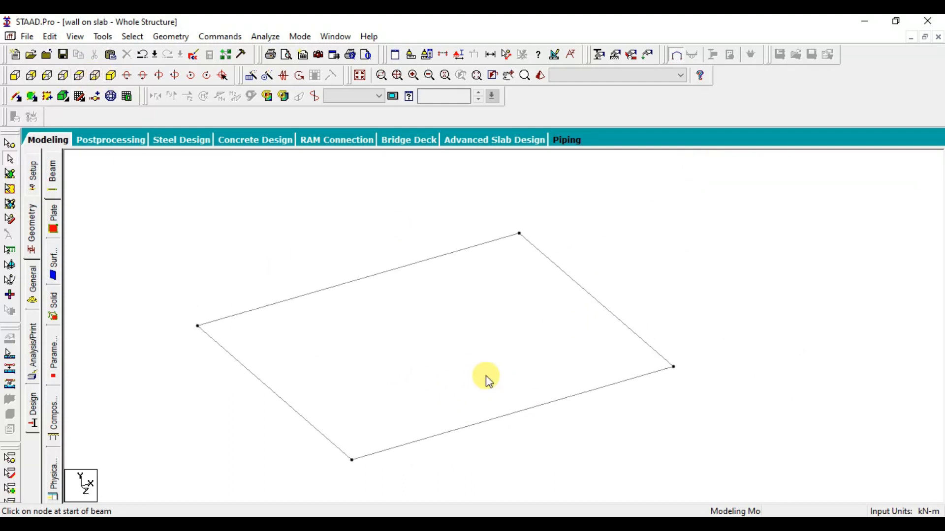
Add a rectangular prismatic concrete section with YD 0.45 m and ZD 0.22 m
click(220, 36)
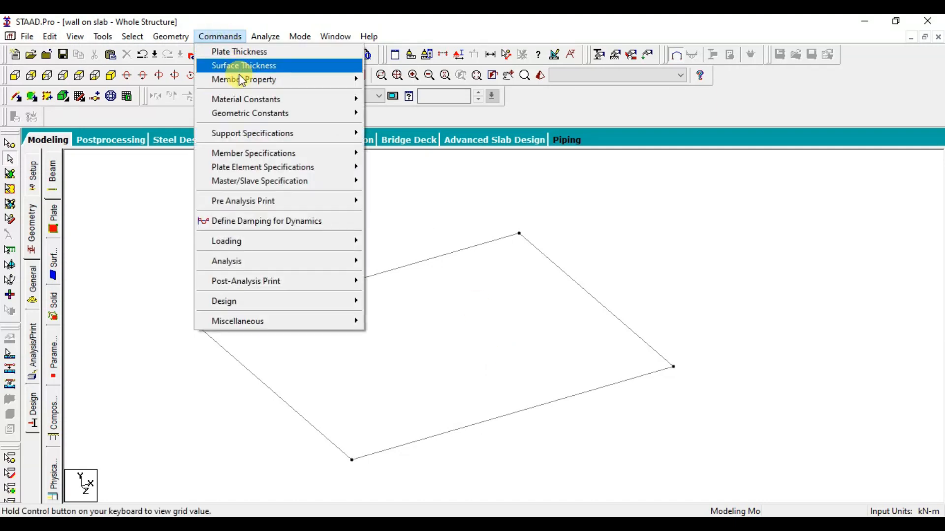
mouse_move(329, 78)
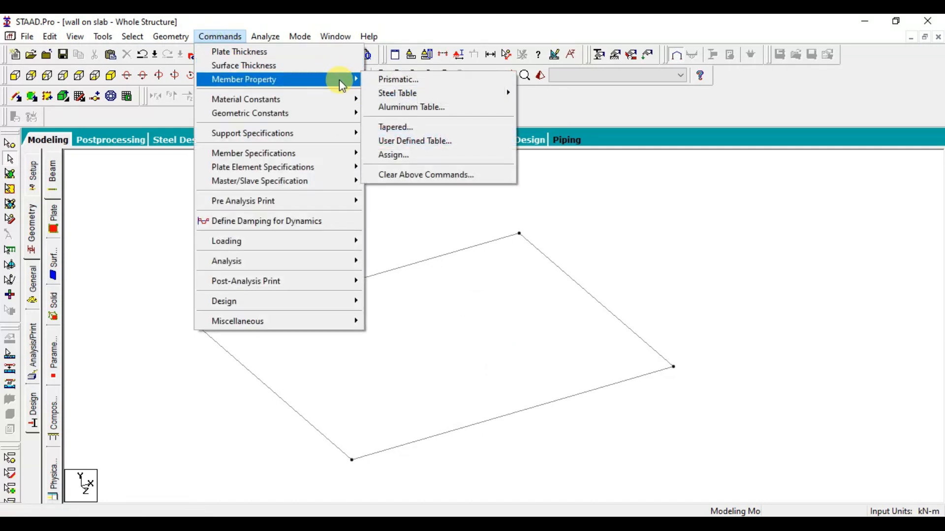
click(403, 81)
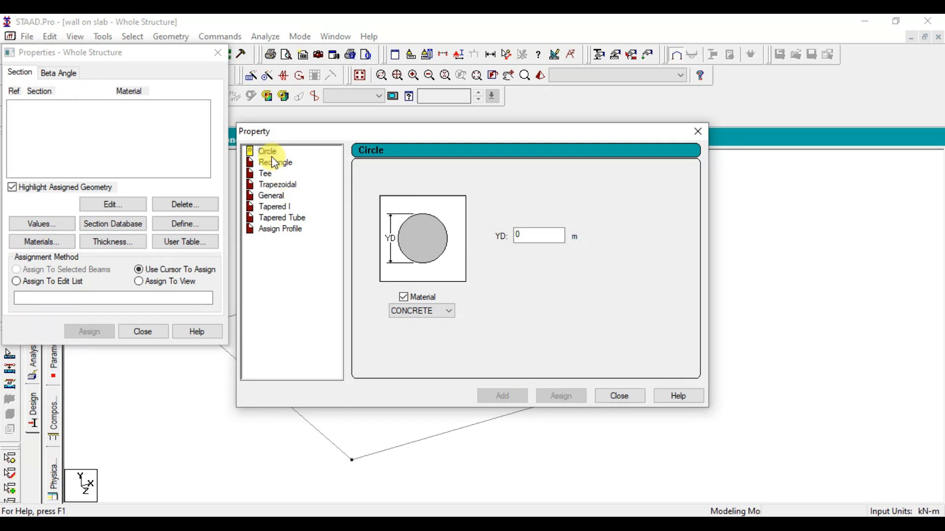
click(273, 164)
click(543, 226)
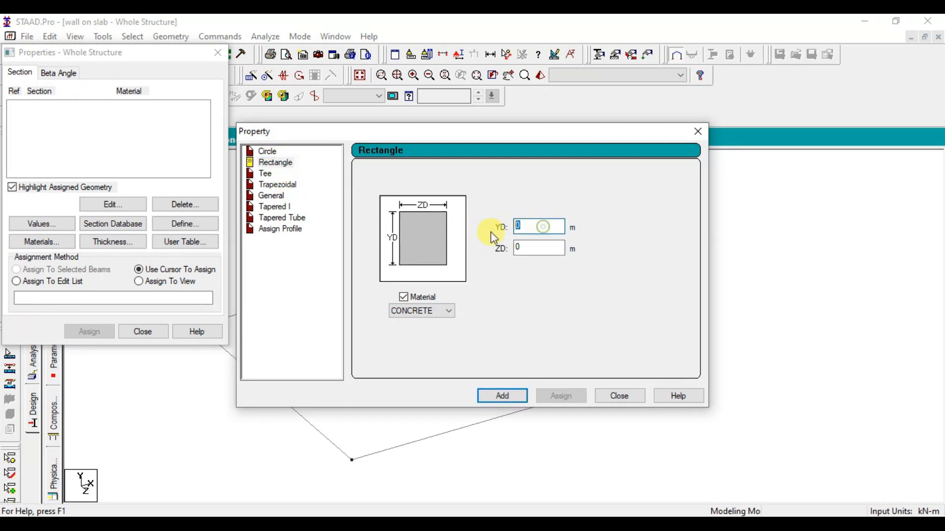
text(0.45)
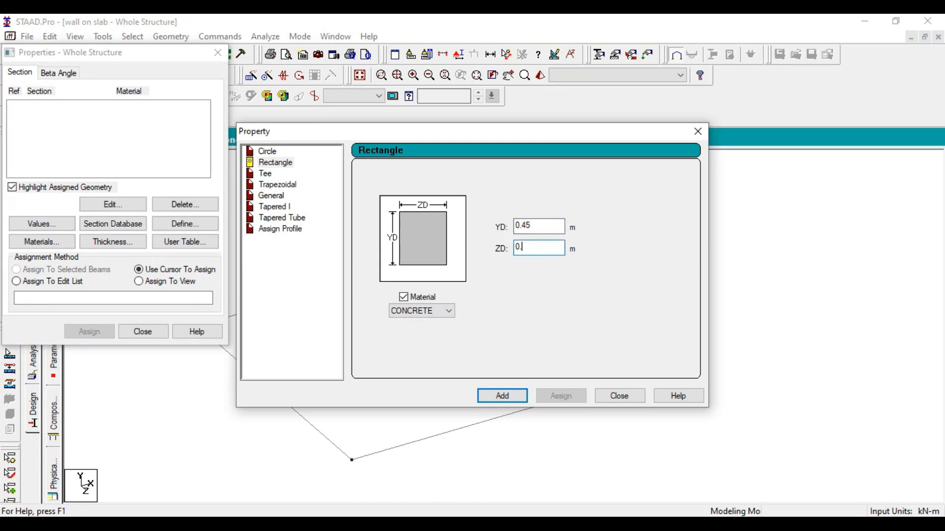
click(504, 395)
click(620, 397)
Add a concrete plate element thickness of 0.15 m at all four nodes
middle_drag(632, 397, 544, 373)
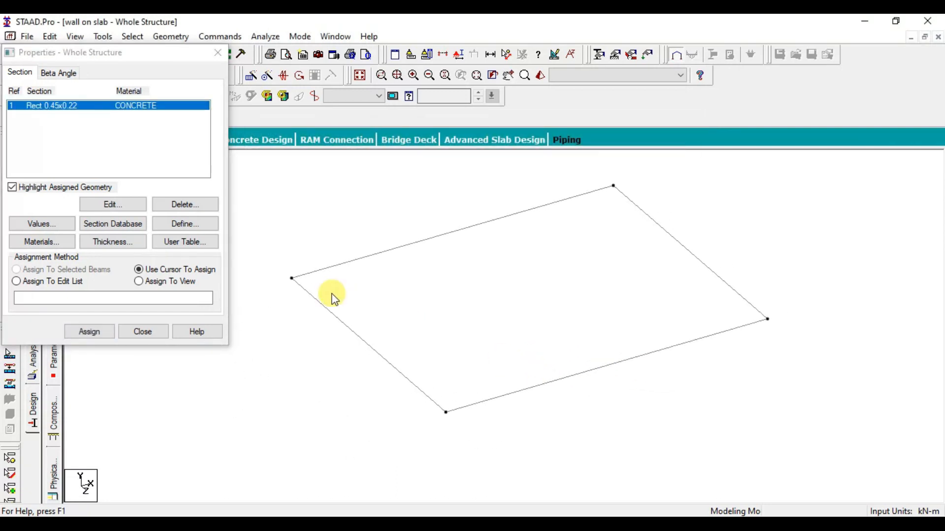
click(127, 244)
click(566, 219)
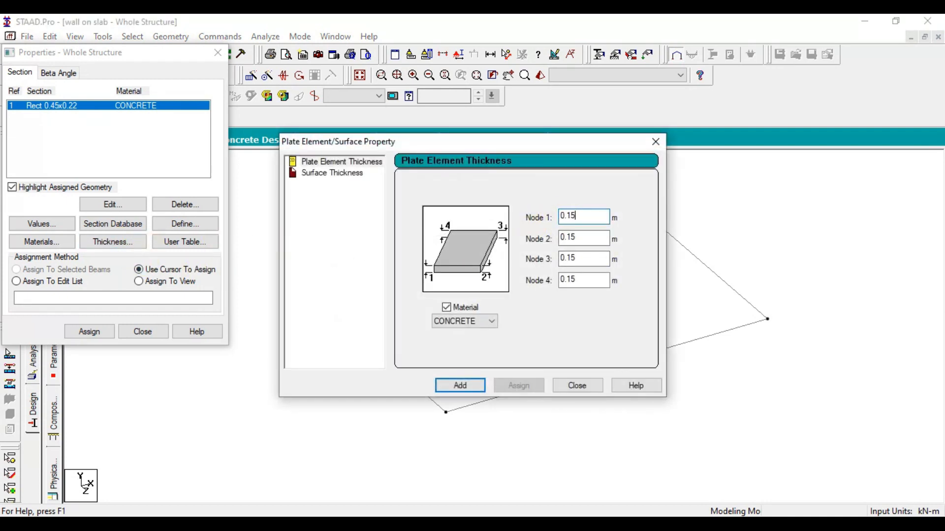
click(461, 384)
click(571, 386)
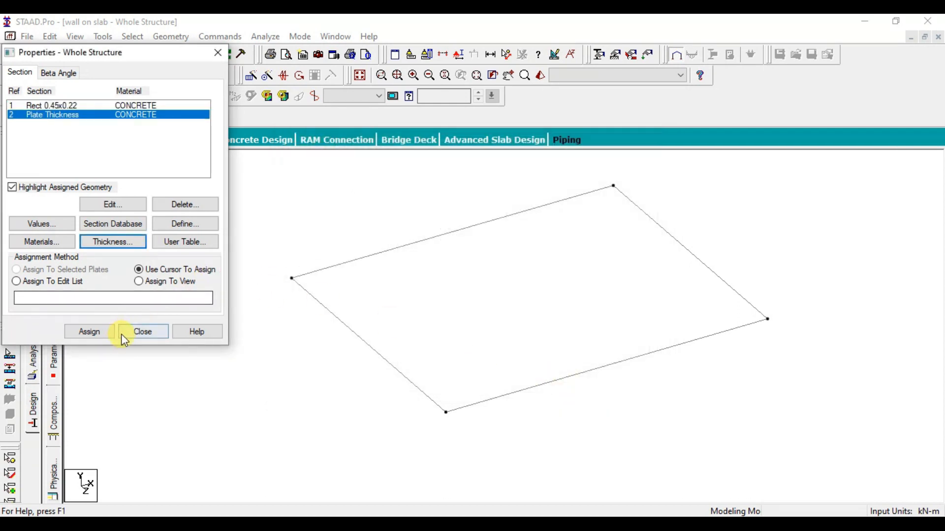
Assign the Rect 0.45x0.22 section to all four beams and close the section properties
drag(327, 194, 810, 386)
click(69, 106)
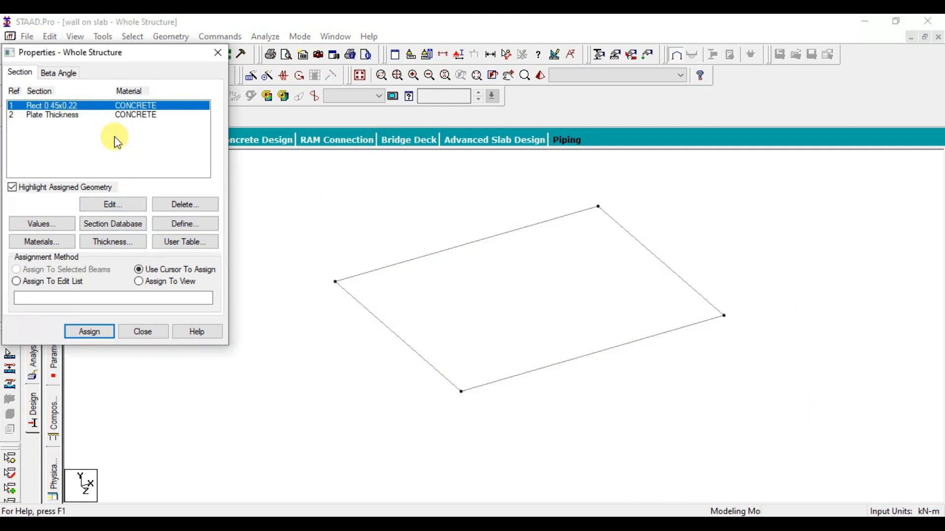
click(634, 376)
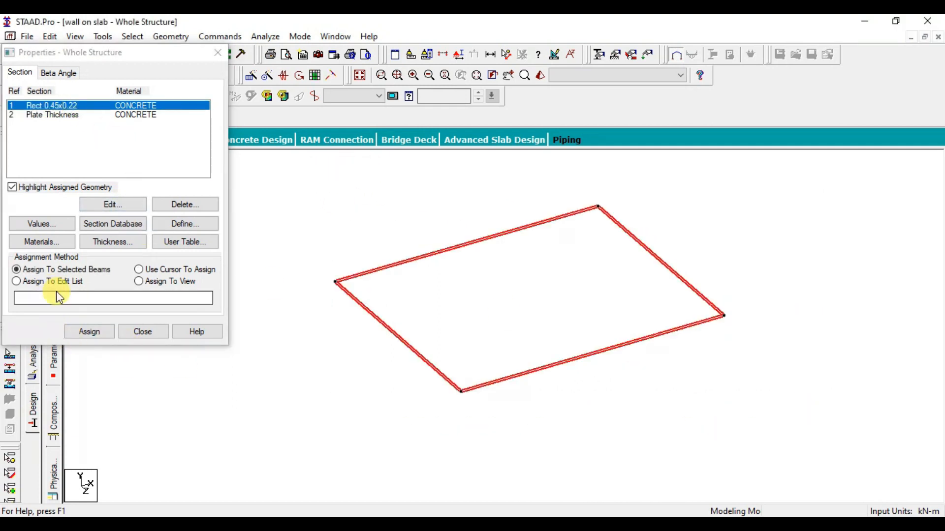
click(99, 331)
click(170, 231)
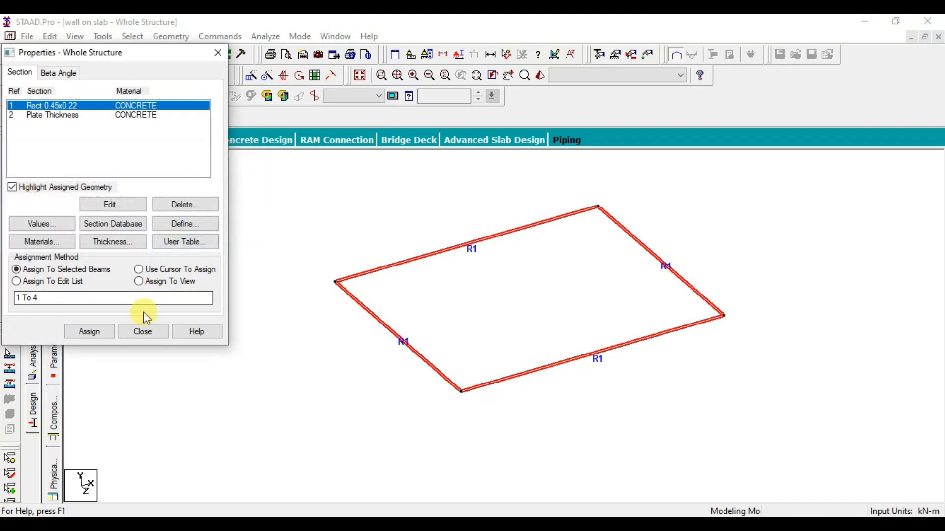
click(139, 333)
click(262, 377)
Create a pinned support specification
click(223, 37)
mouse_move(247, 131)
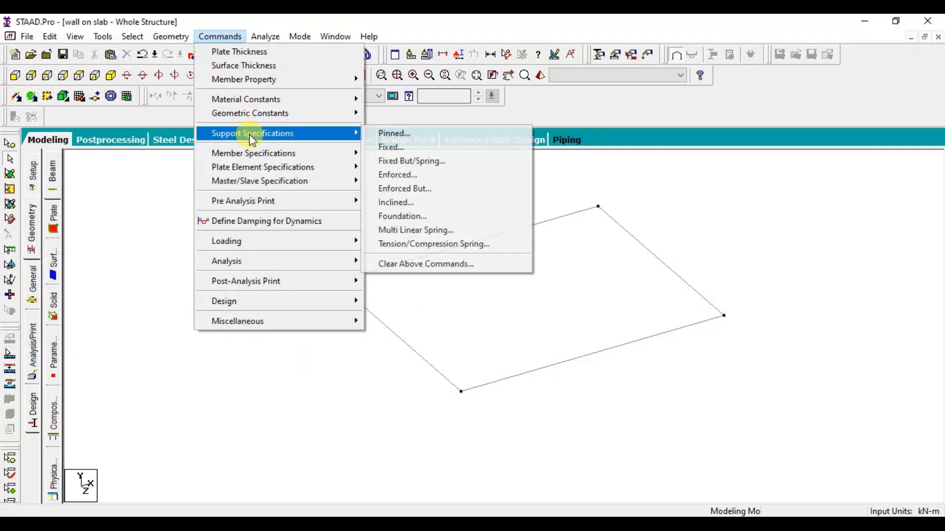
click(416, 143)
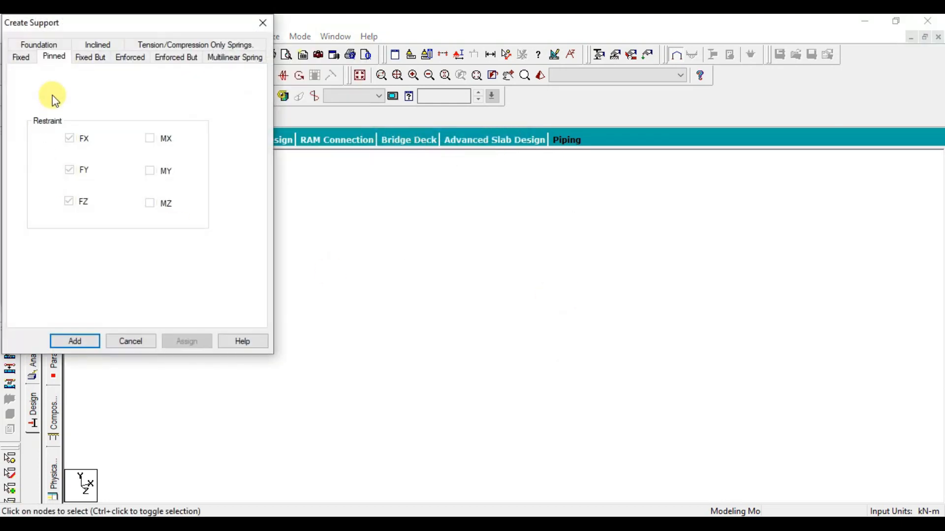
click(75, 344)
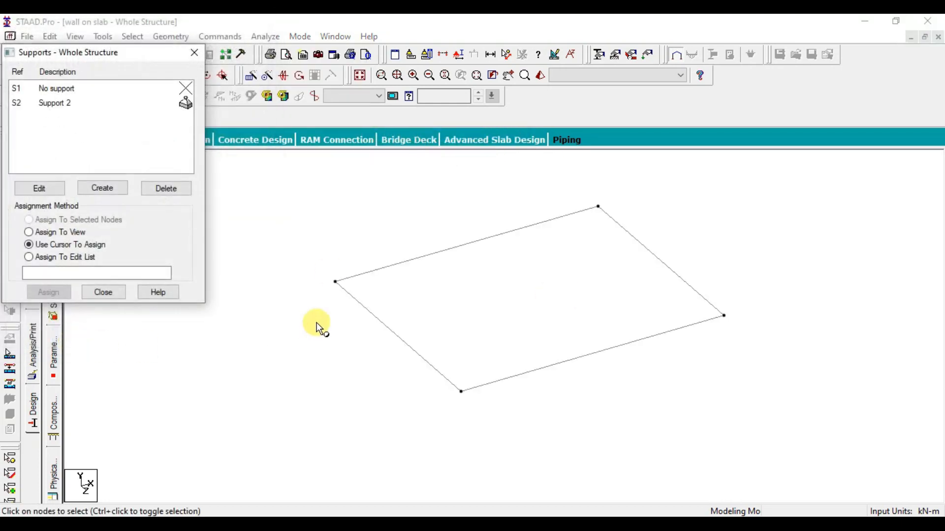
click(294, 249)
drag(411, 349, 539, 431)
drag(576, 198, 790, 316)
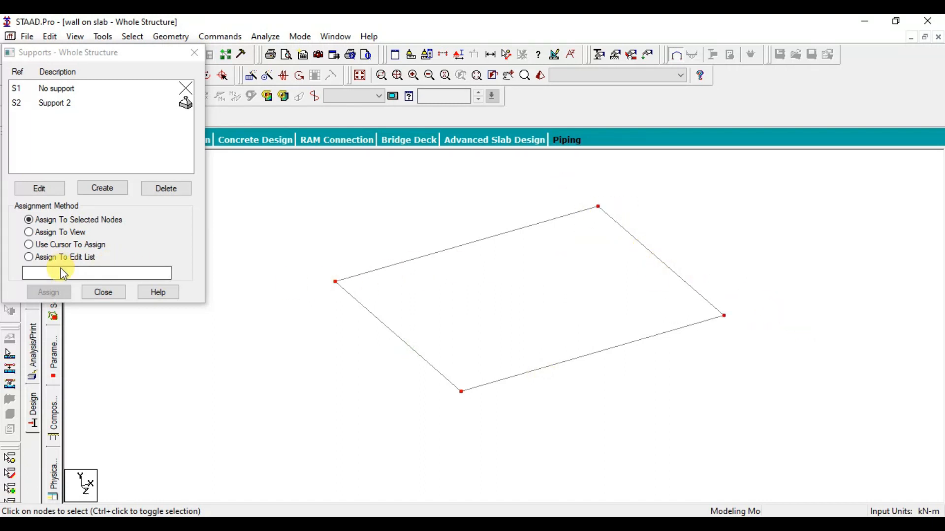
Assign the pinned support to all four corner nodes and close the supports window
click(61, 103)
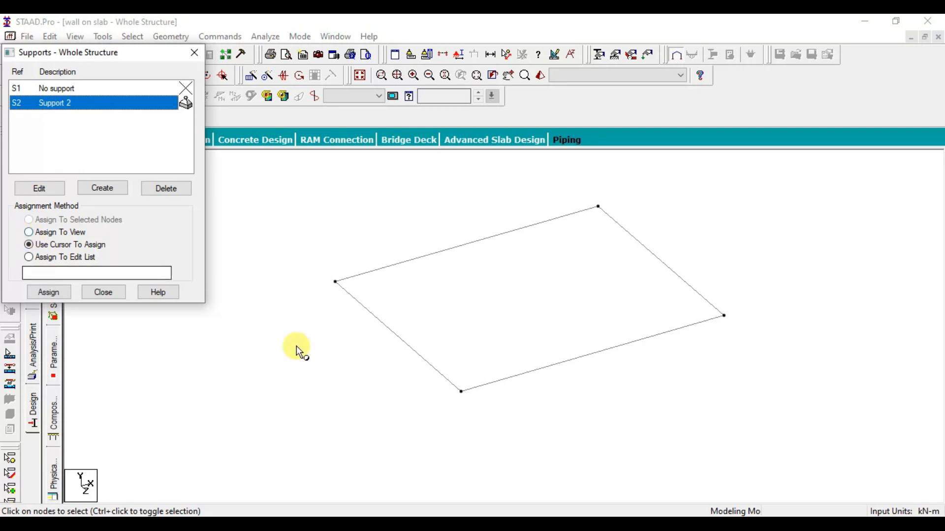
drag(294, 165, 718, 433)
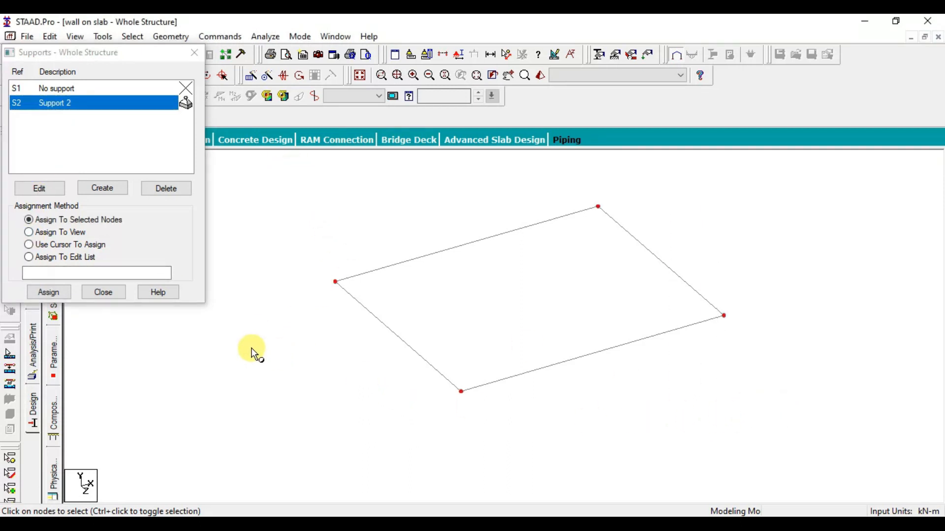
click(48, 292)
click(164, 210)
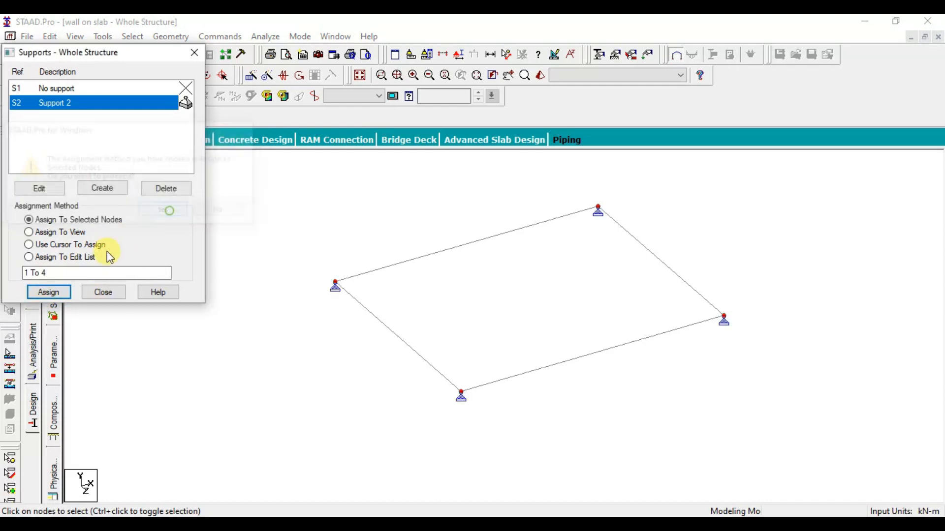
click(101, 292)
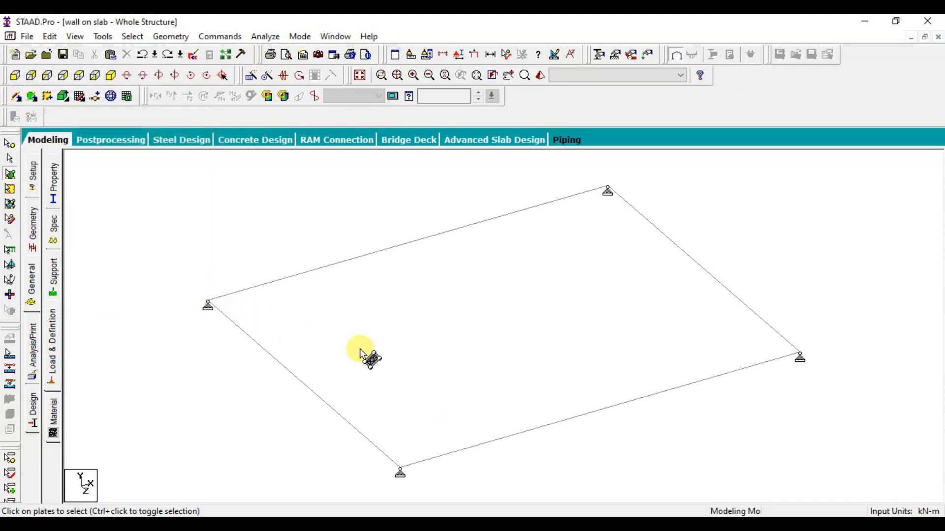
Create a four-noded plate across the frame's four supported corner nodes
click(32, 97)
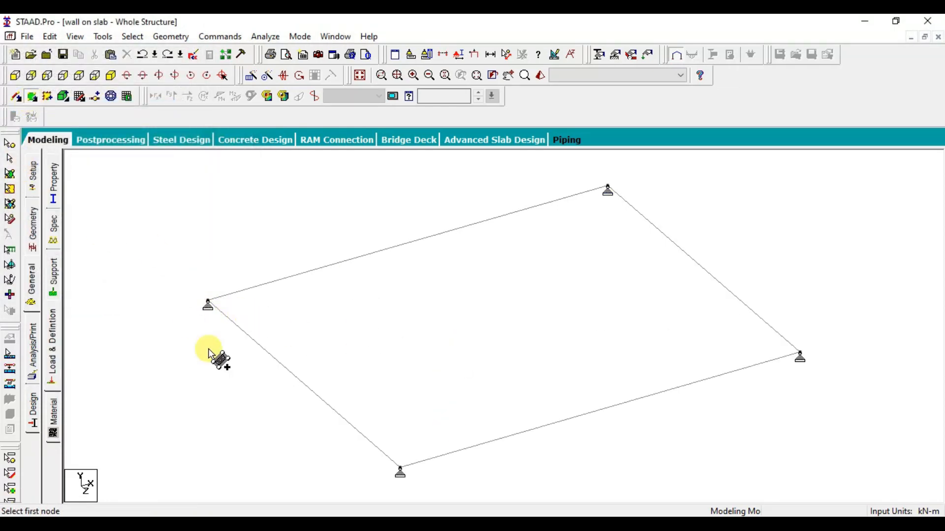
click(208, 303)
click(410, 466)
click(801, 352)
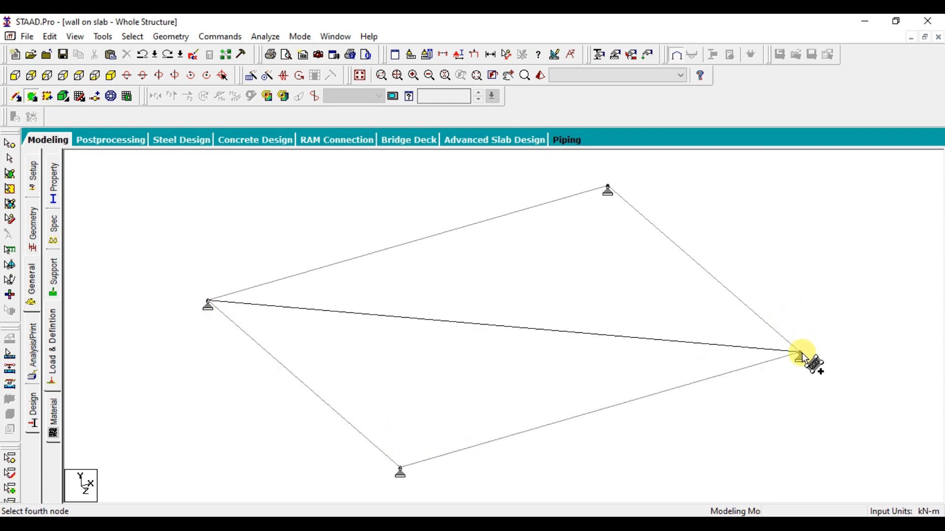
click(606, 191)
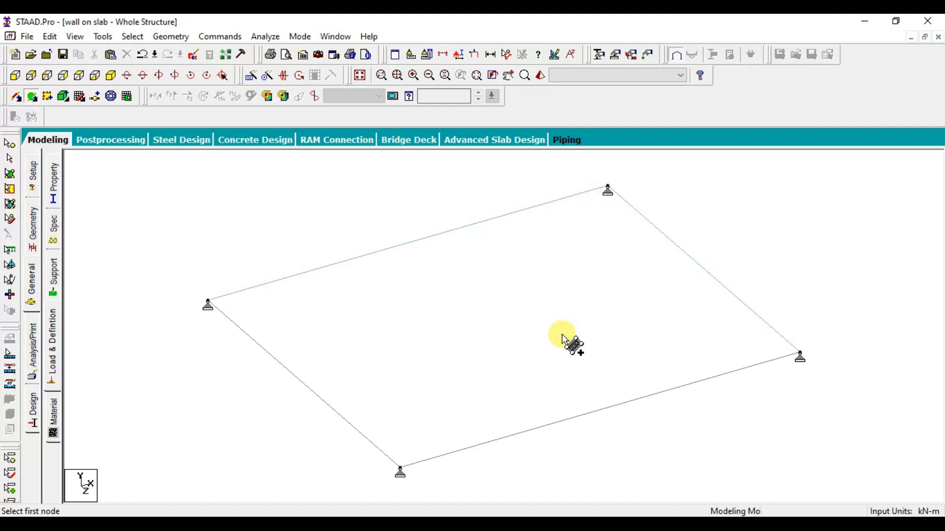
Mesh the slab plate with quadrilateral meshing, using 25 divisions along the 5 m sides and 30 along the 6 m sides
click(10, 175)
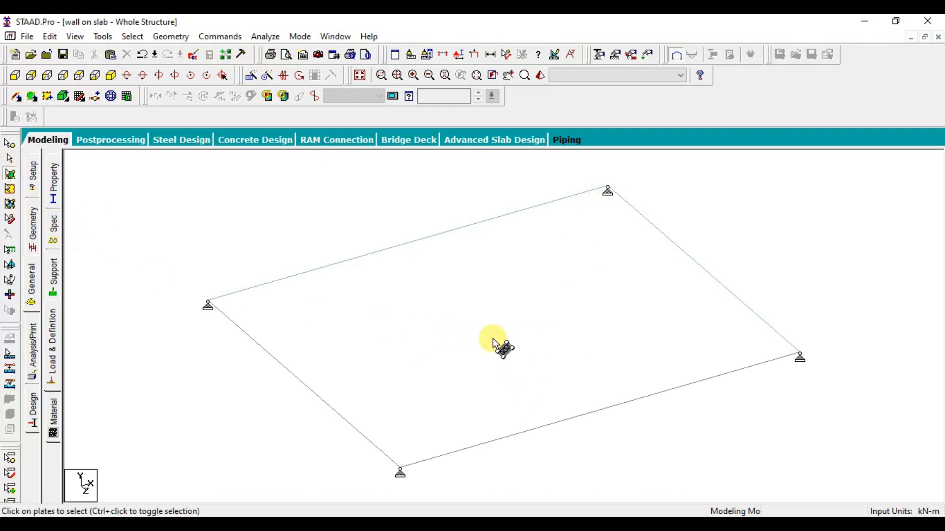
click(496, 321)
right_click(496, 321)
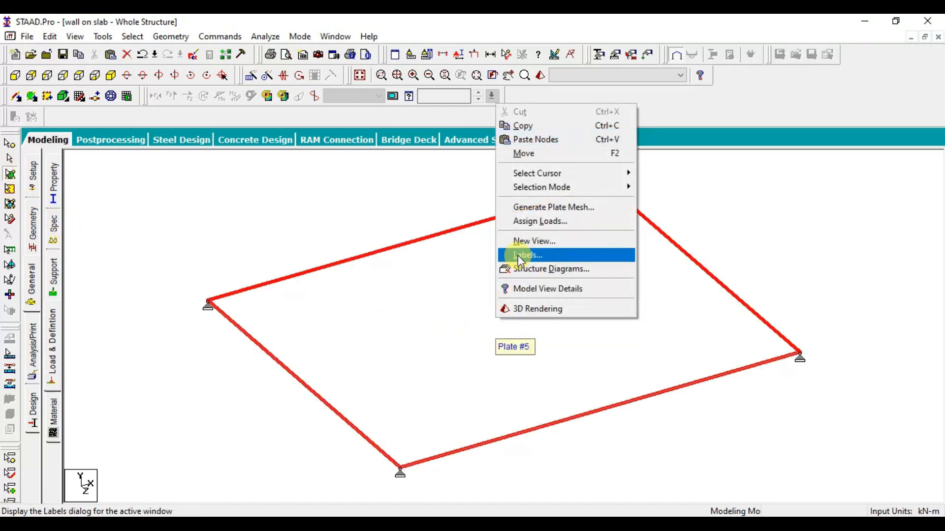
click(537, 207)
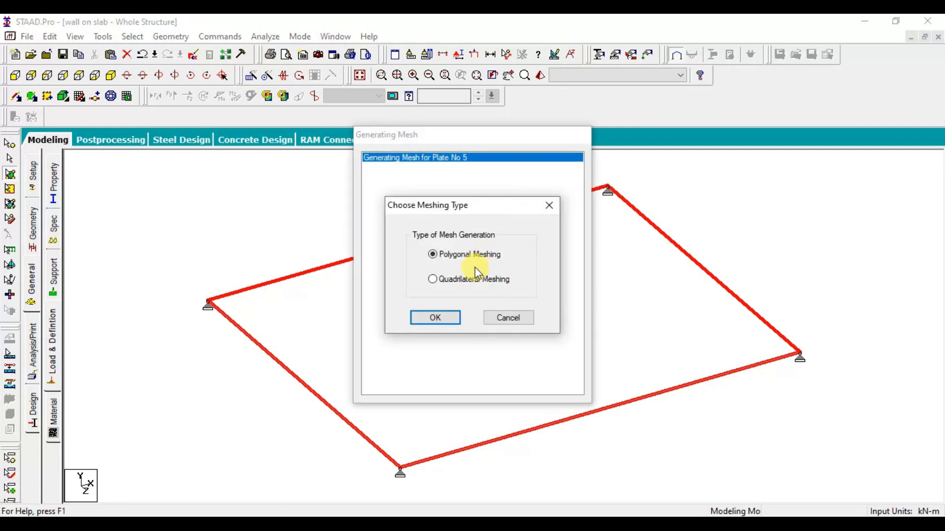
click(444, 320)
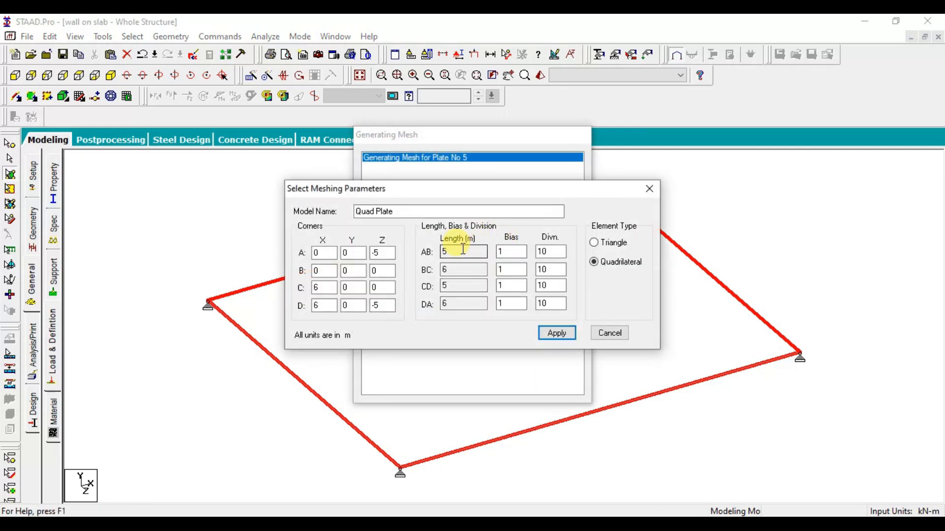
drag(554, 252, 507, 253)
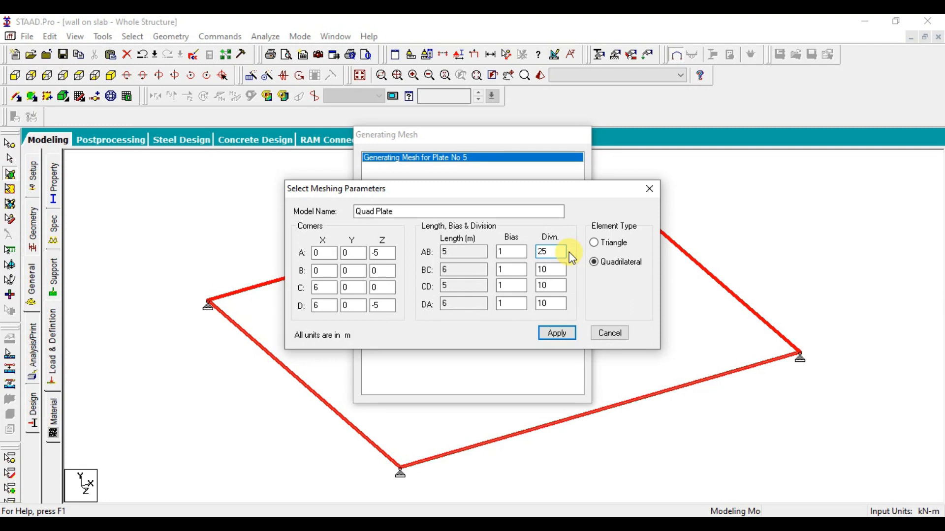
key(Tab)
text(30)
text(0)
key(Return)
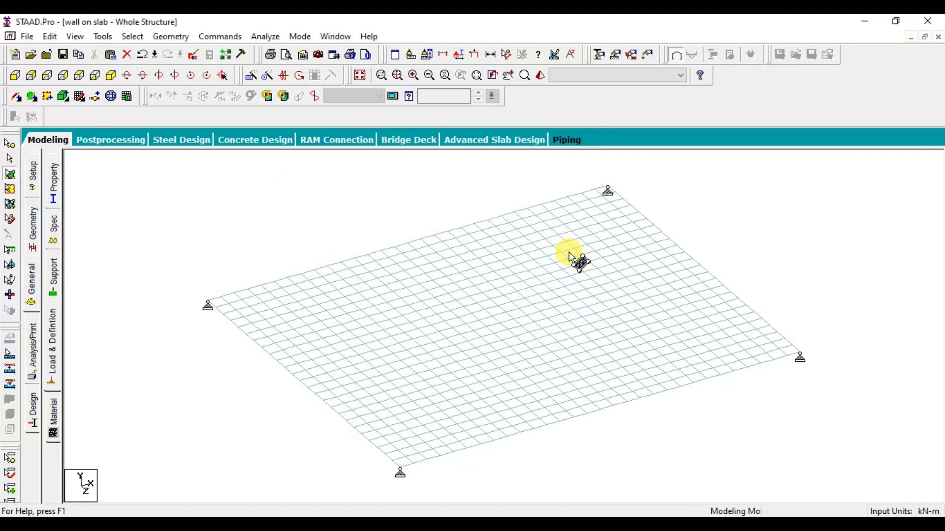
Measure the two side lengths of one mesh cell at the slab's rear edge and clear the distance display
scroll(411, 219, up, 5)
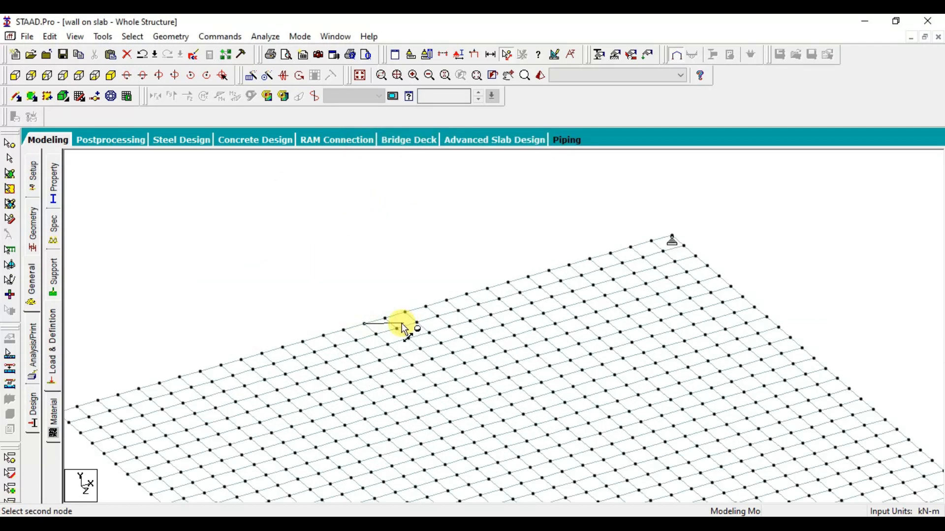
click(365, 327)
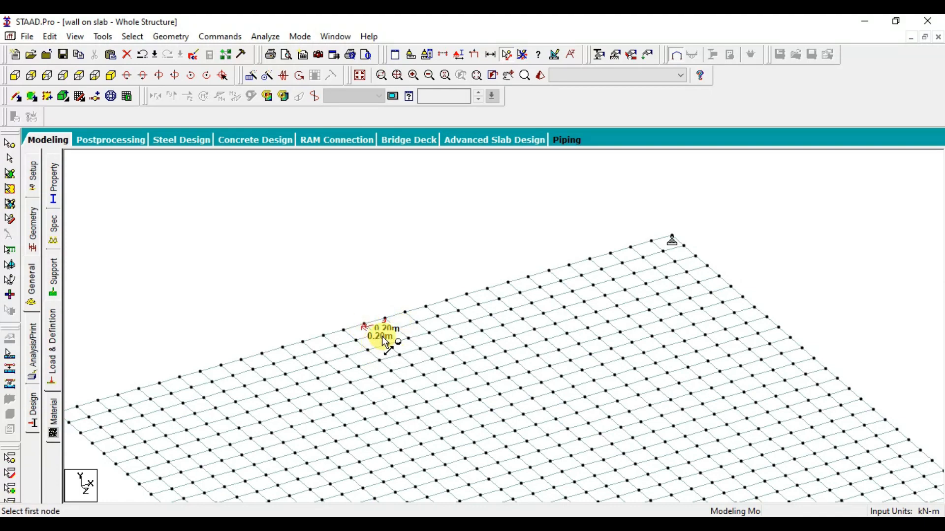
scroll(416, 265, down, 5)
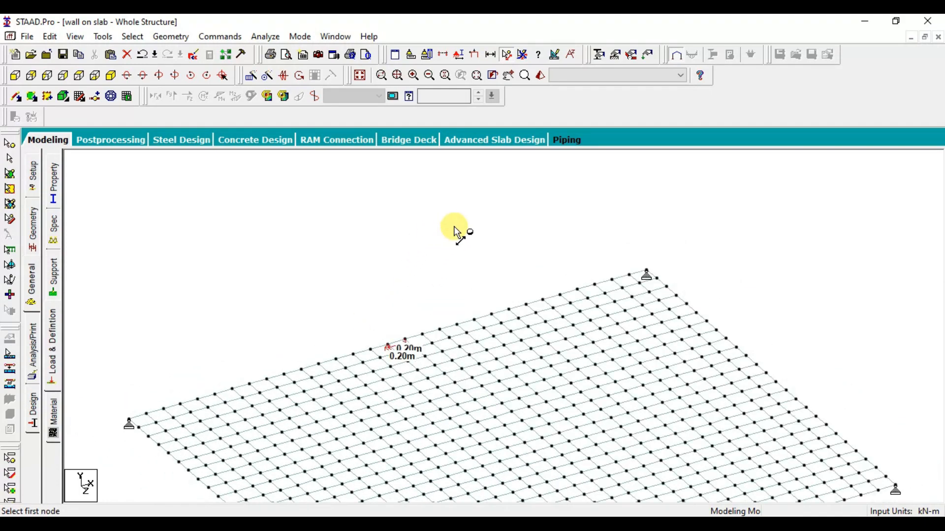
middle_drag(500, 405, 473, 302)
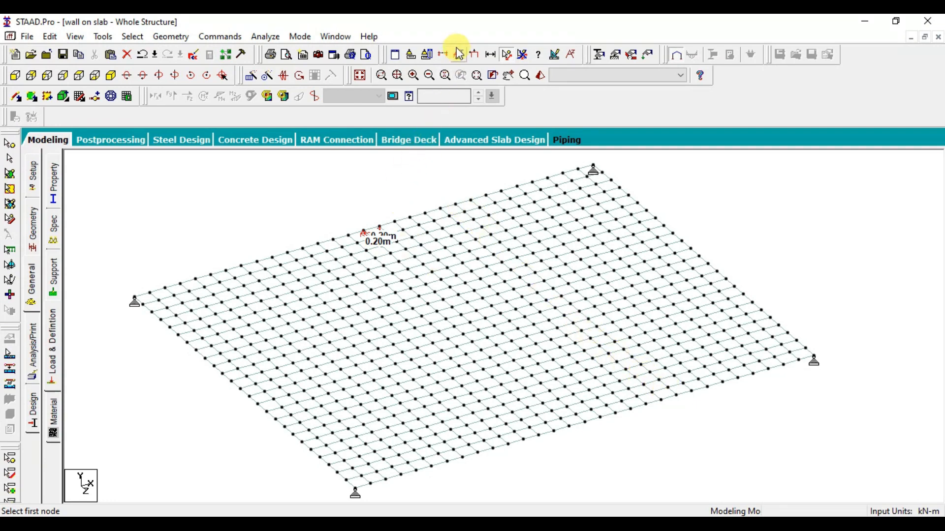
click(522, 54)
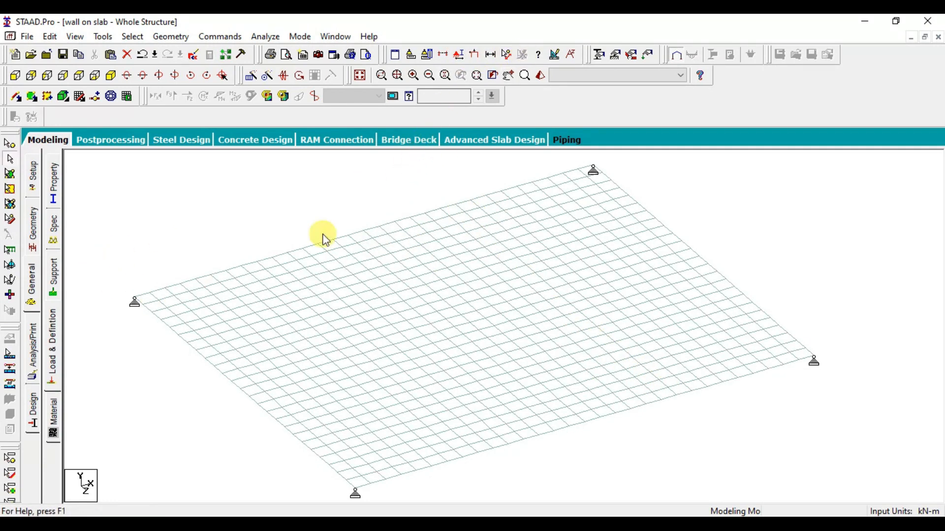
Measure the node-to-node distance from one supported corner along the slab's rear edge to an intermediate node
click(506, 54)
click(136, 302)
click(441, 209)
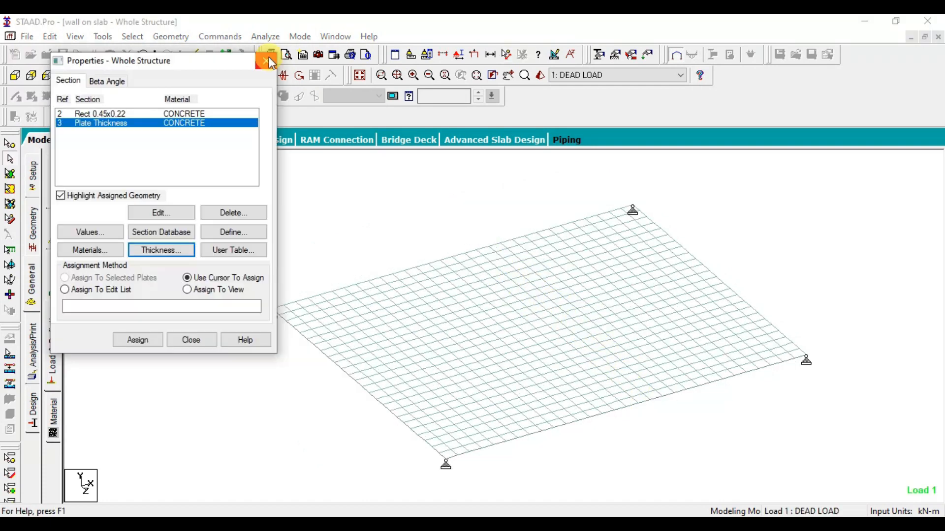
Assign the concrete Plate Thickness property to all selected mesh plates and close the properties window
click(266, 57)
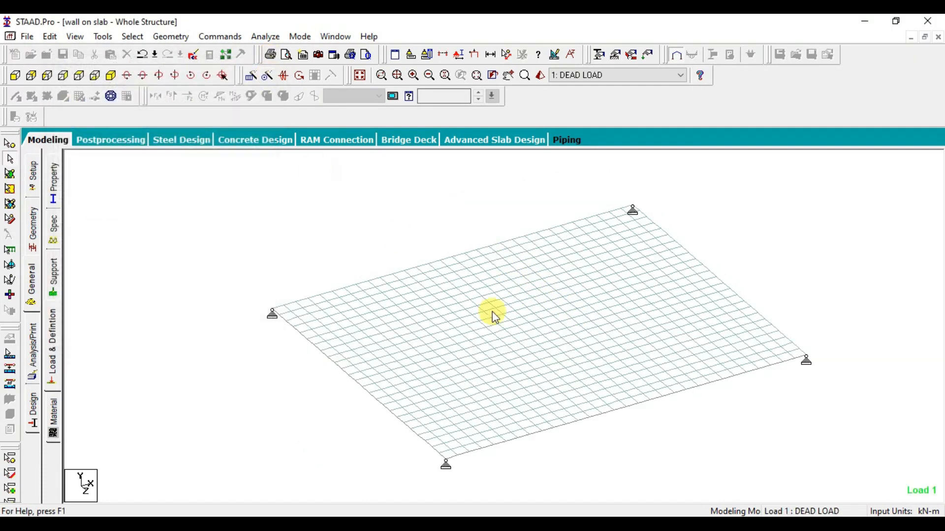
click(225, 35)
mouse_move(276, 80)
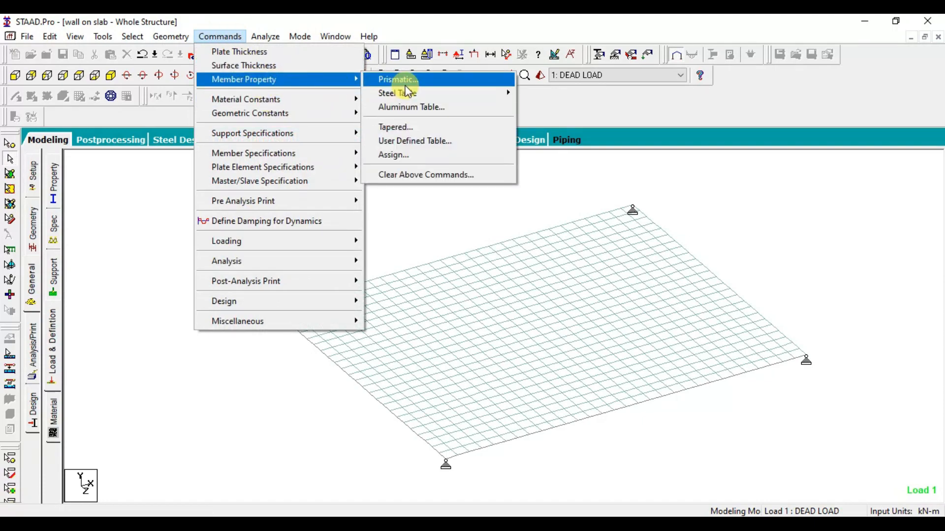
click(407, 81)
click(618, 395)
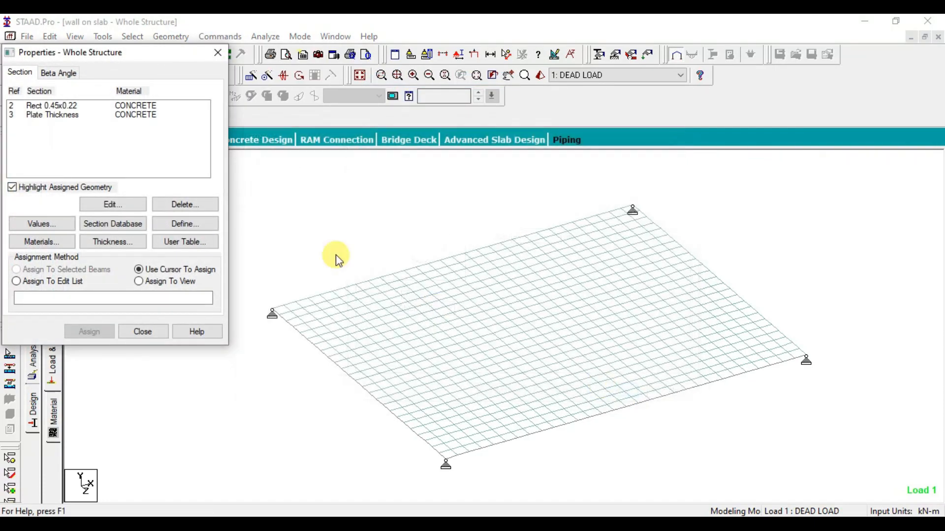
click(113, 119)
click(112, 128)
drag(355, 166, 780, 436)
click(148, 343)
click(217, 248)
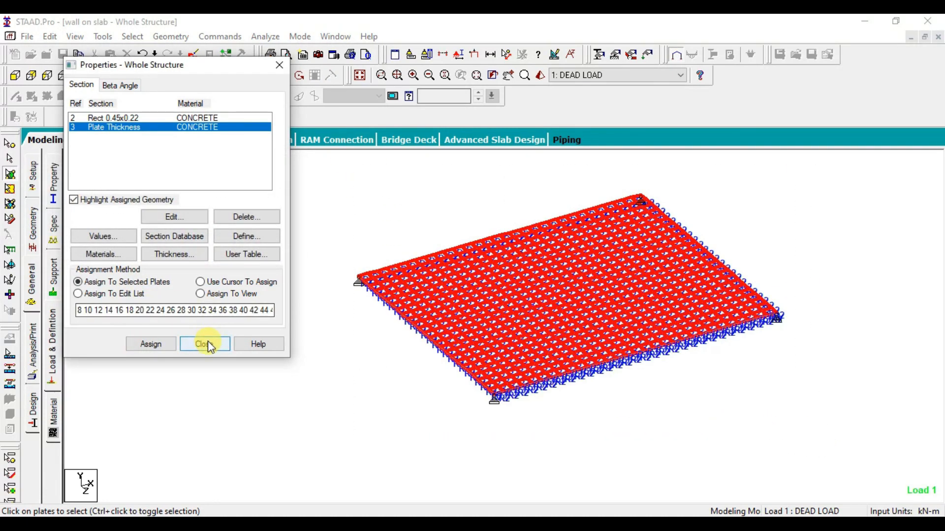
click(207, 344)
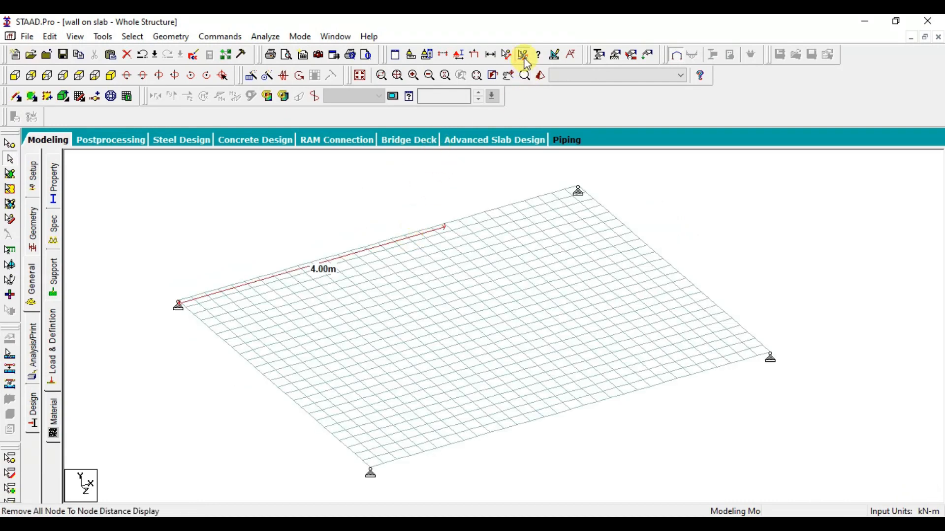
Clear the node-to-node distance display and create a primary load case of type Dead titled "Dead Load"
click(522, 54)
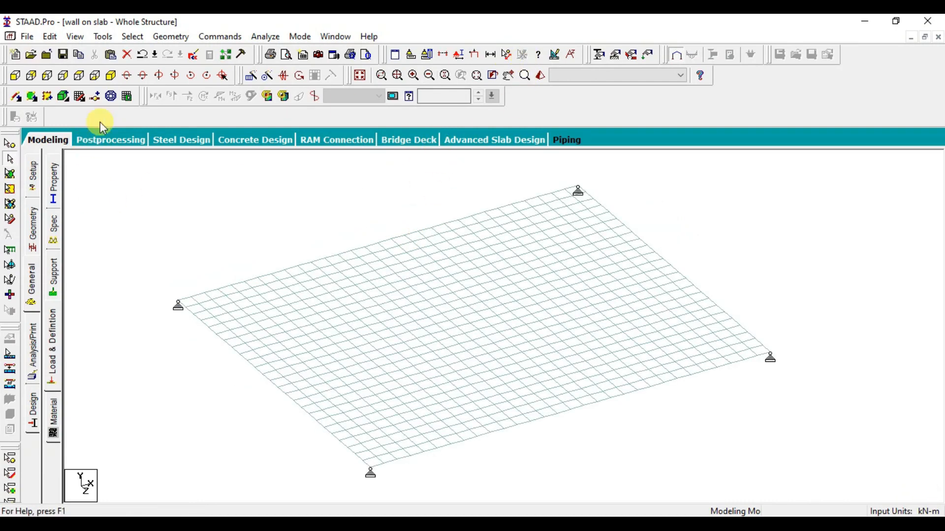
click(225, 36)
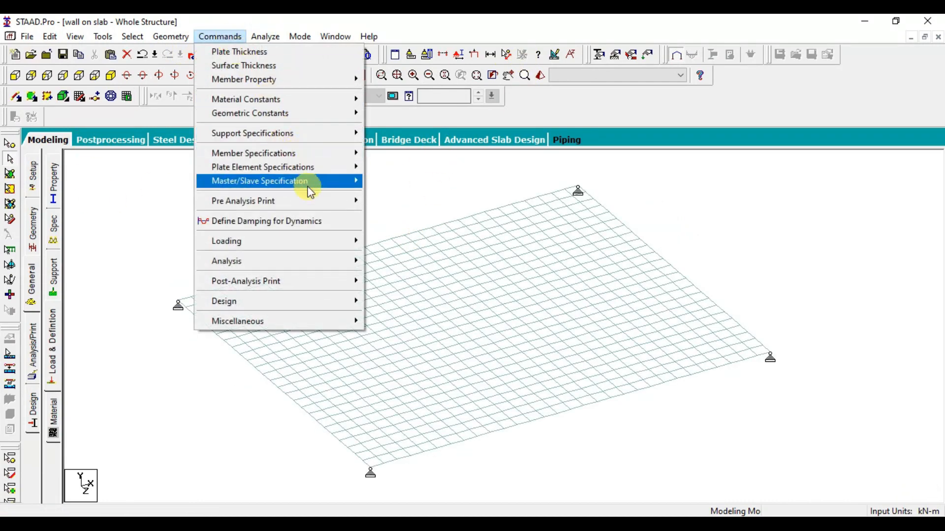
mouse_move(327, 241)
click(472, 261)
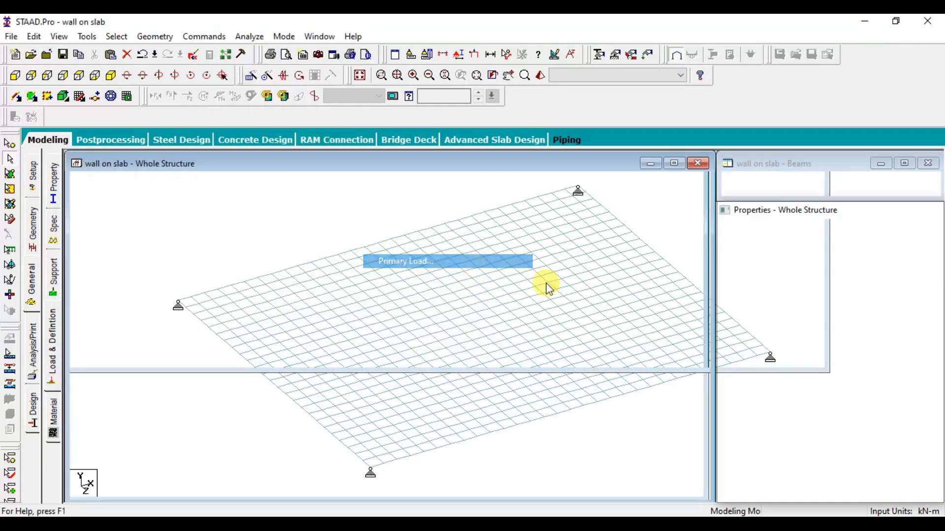
click(536, 247)
click(512, 253)
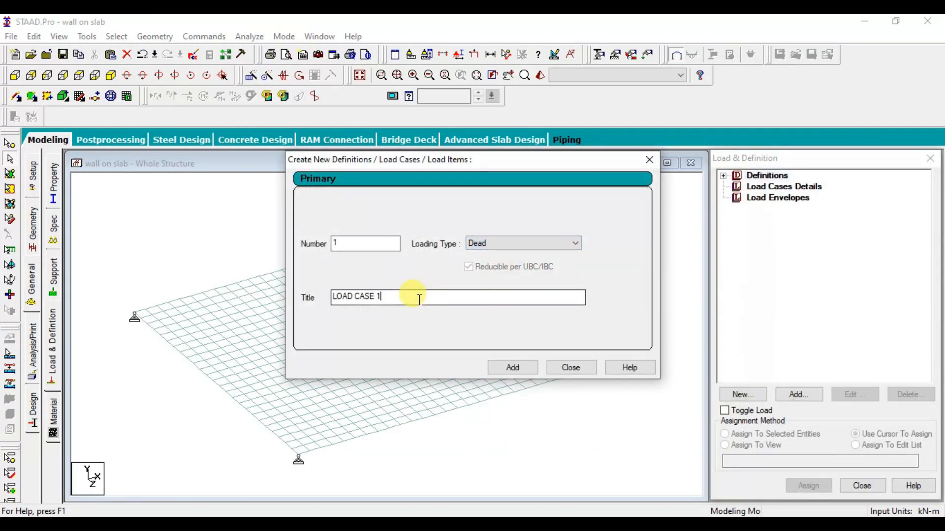
triple_click(419, 299)
text(Dead)
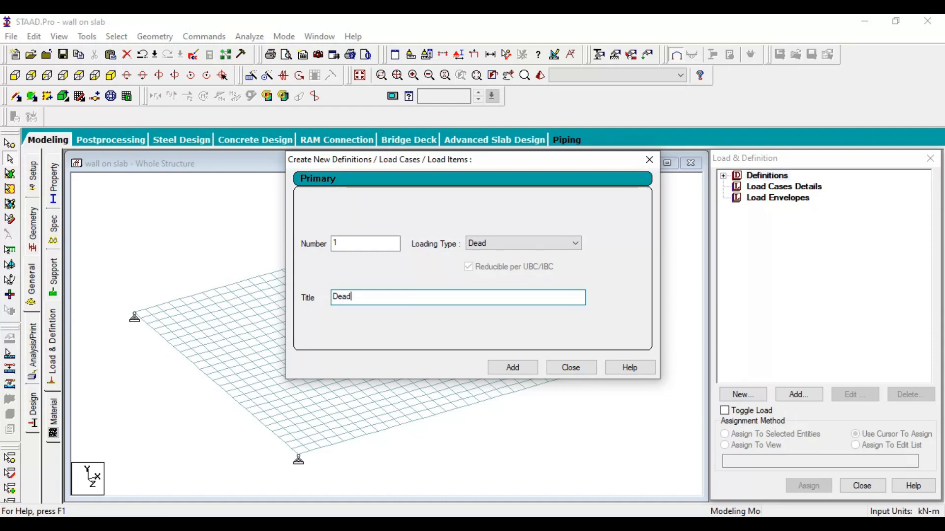
text( Load)
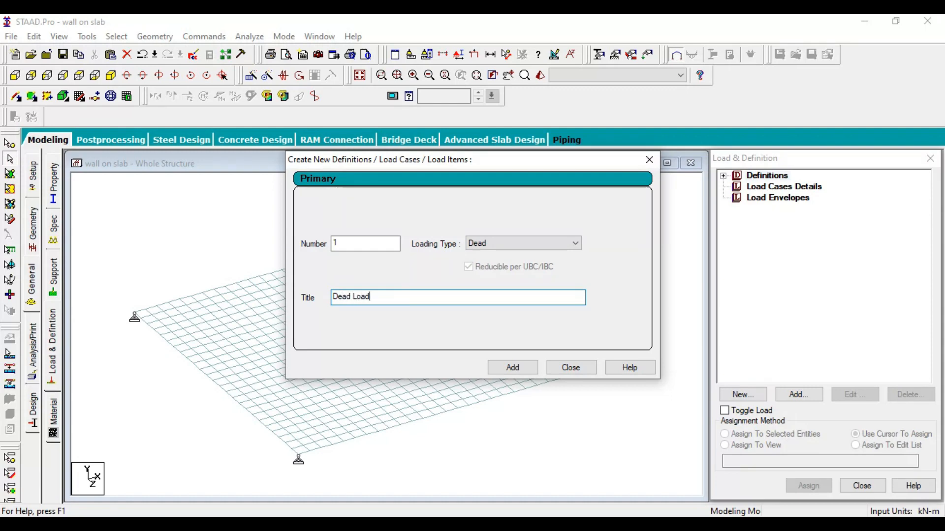
key(Return)
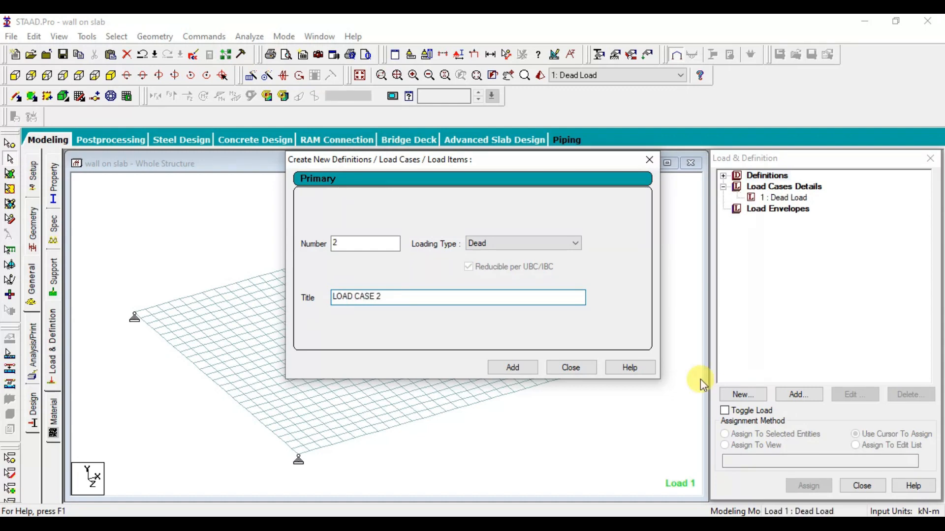
Create a second primary load case of type Live titled "Live Load" and finish adding load cases
click(480, 242)
click(487, 258)
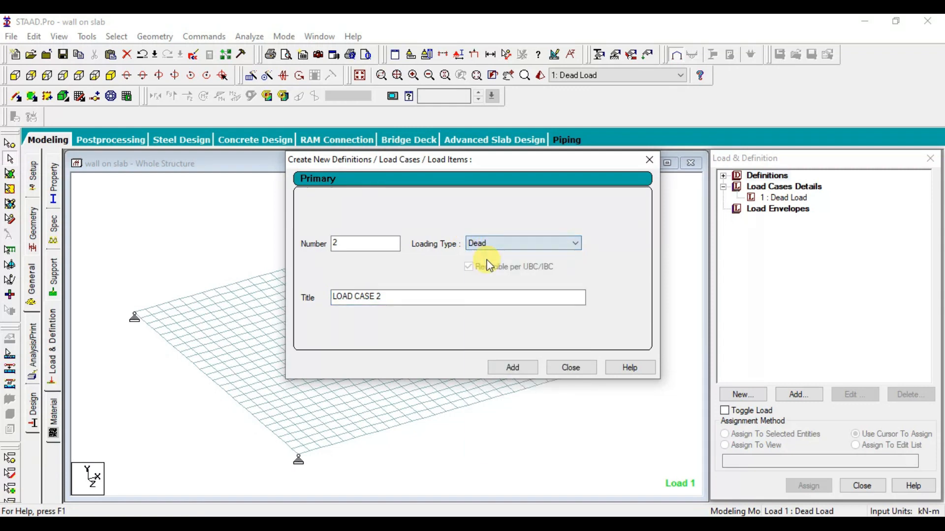
click(482, 245)
drag(428, 300, 301, 300)
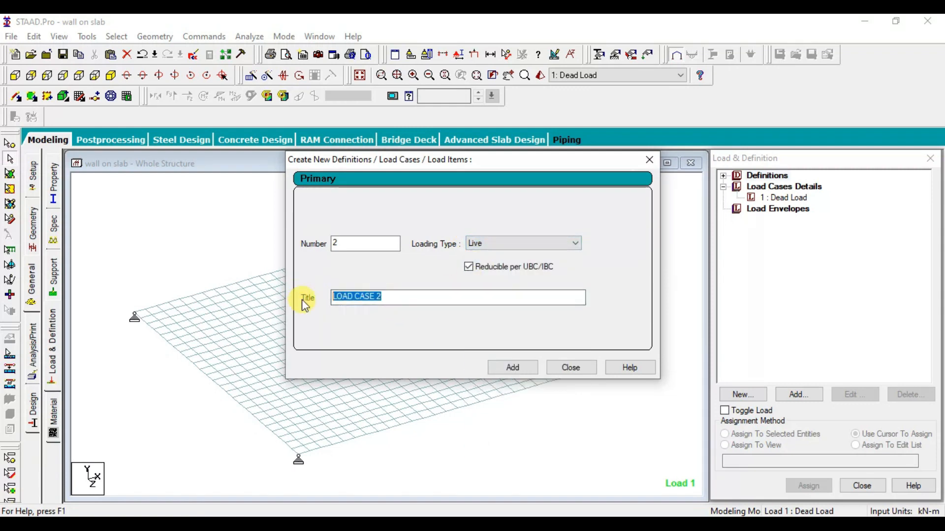
text(Live Load)
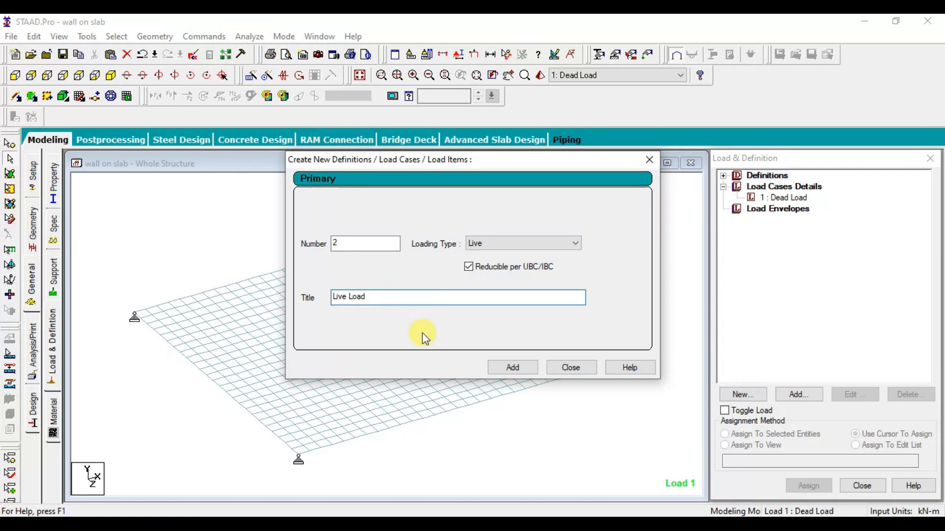
click(502, 368)
click(573, 369)
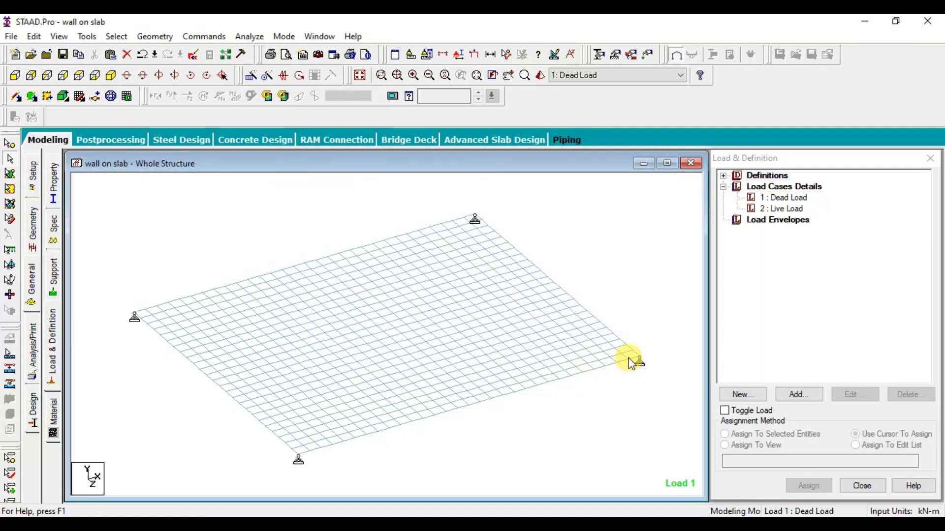
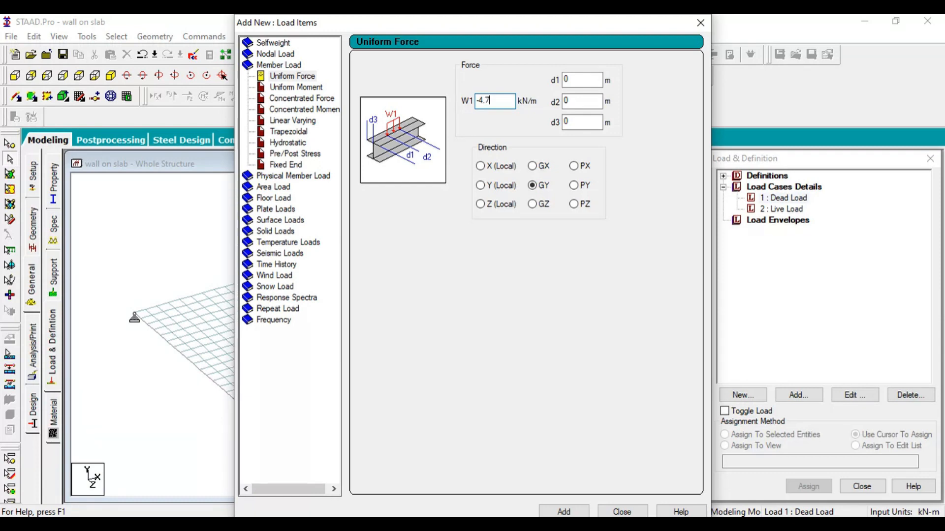
Add a -4.725 kN/m GY uniform member force and two -1 kN/m2 GY full-plate pressures to the Dead Load case
click(583, 511)
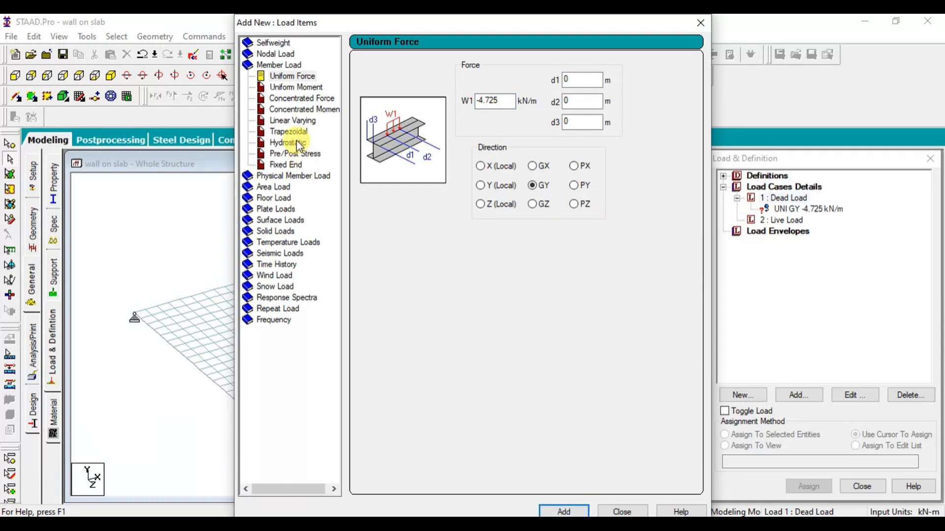
click(280, 210)
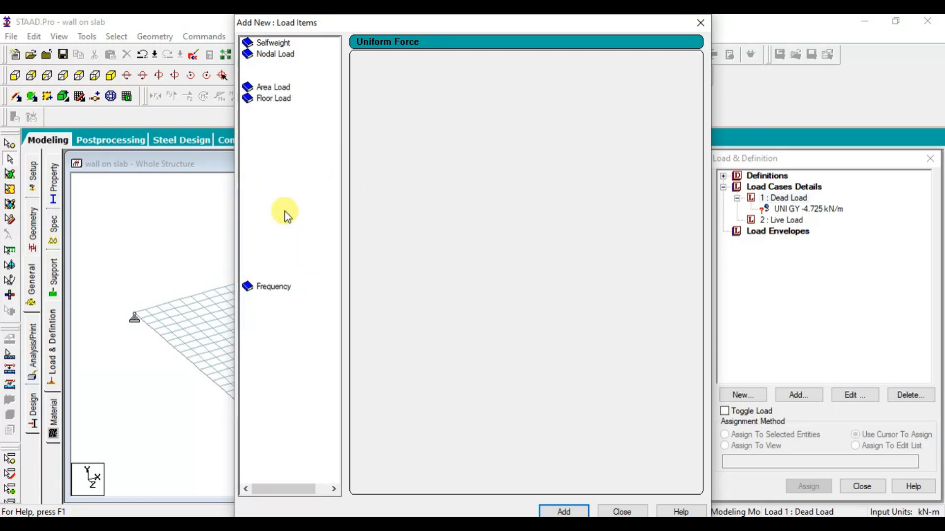
drag(534, 107, 470, 129)
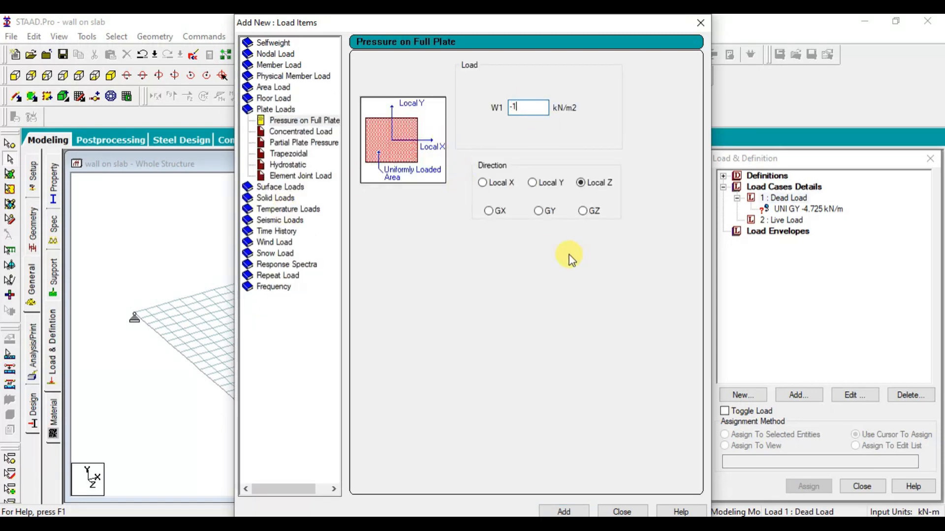
click(584, 511)
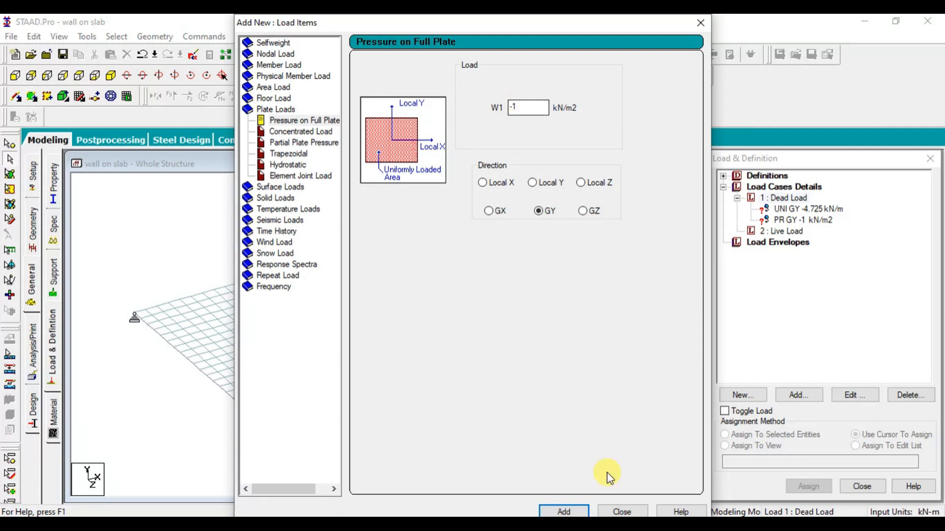
click(579, 513)
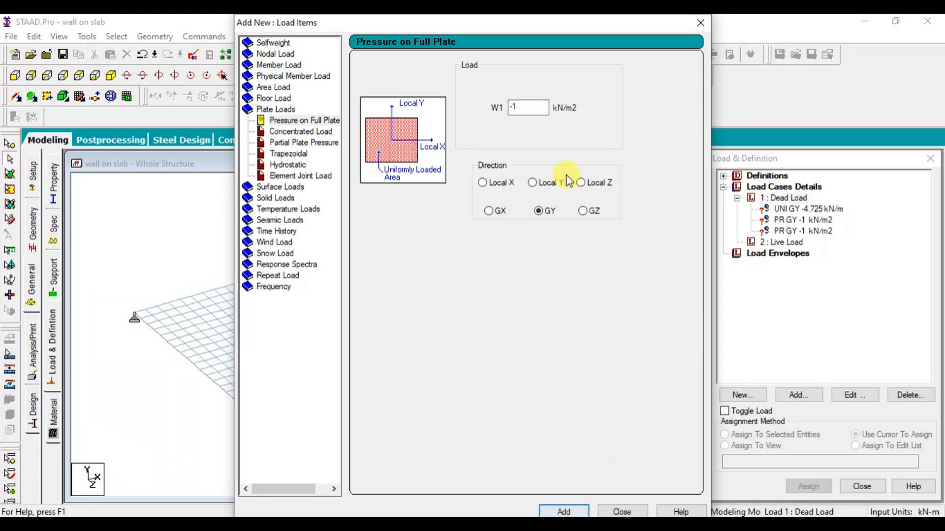
Add a -21 kN/m2 GY full-plate pressure and a selfweight load in Y with factor -1 to the Dead Load case
click(521, 108)
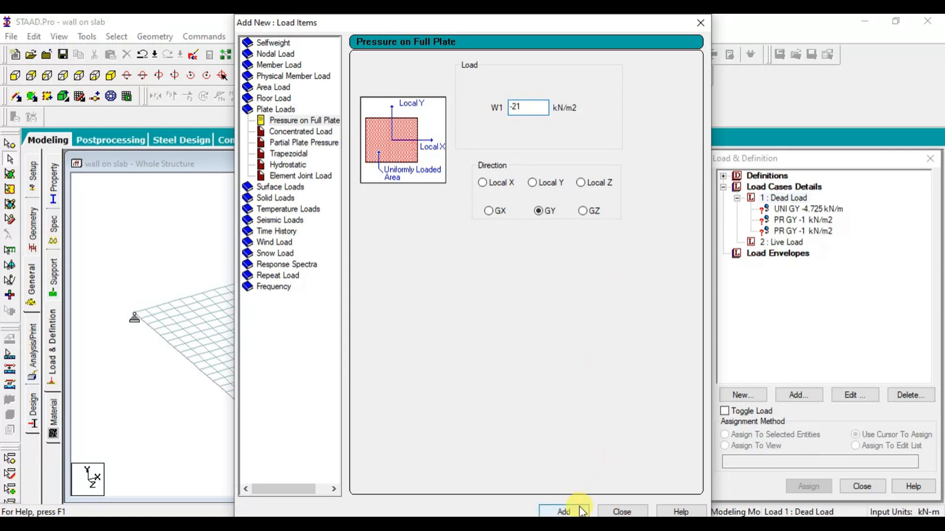
click(564, 512)
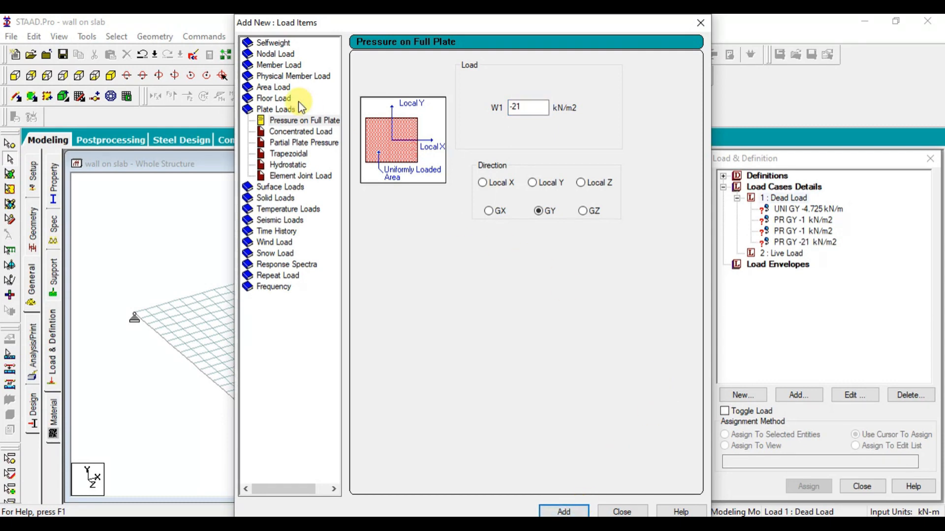
click(285, 45)
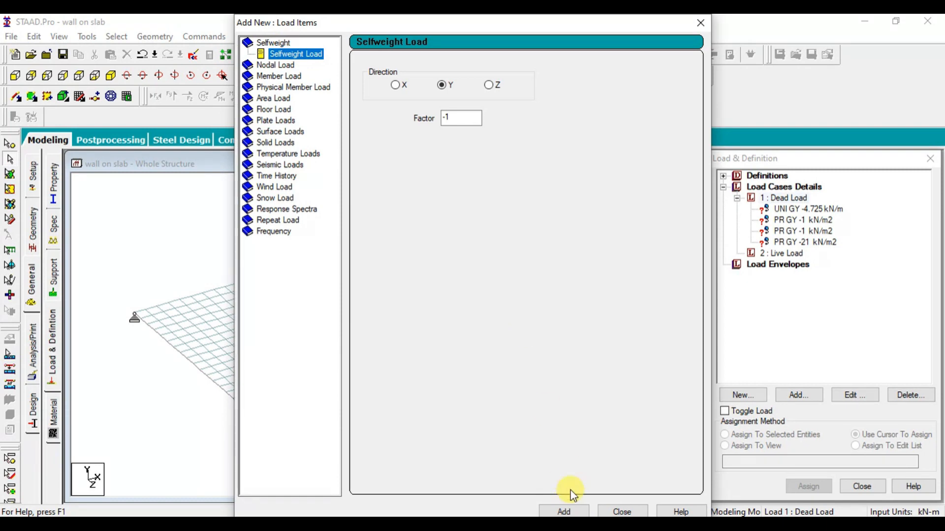
click(568, 512)
Add a -2 kN/m2 GY full-plate pressure to the Live Load case and finish adding load items
click(782, 266)
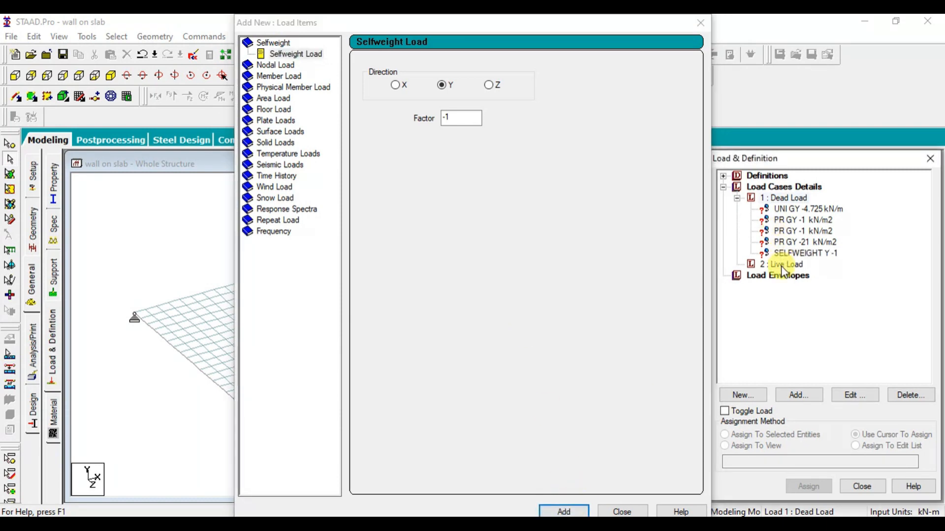
click(783, 266)
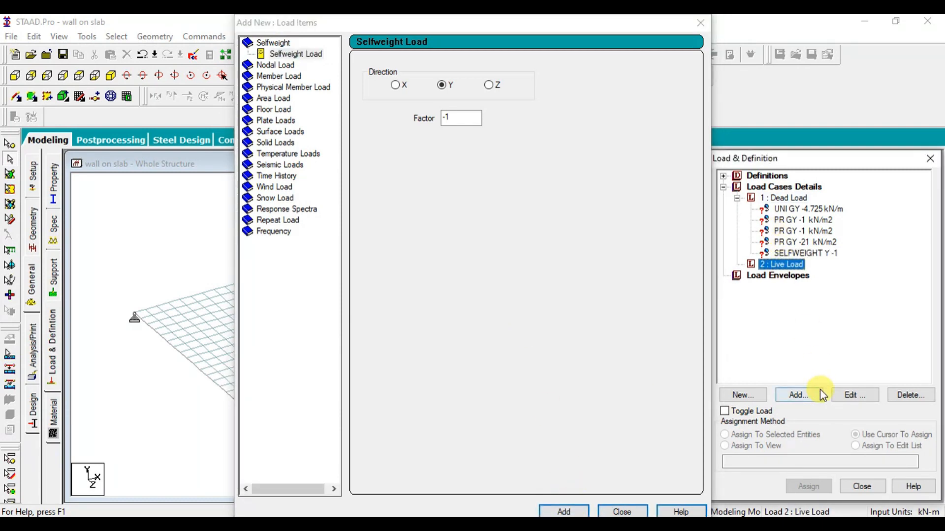
click(278, 120)
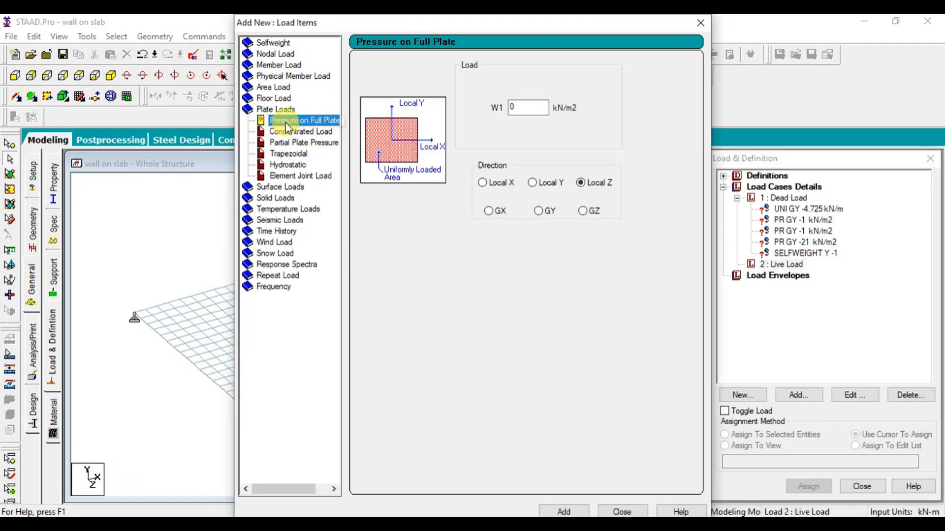
double_click(528, 107)
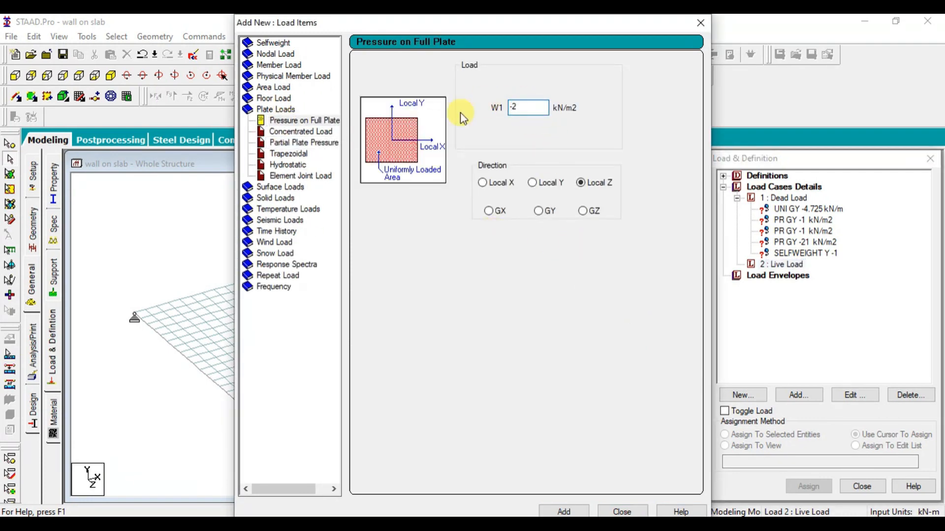
click(563, 512)
click(621, 511)
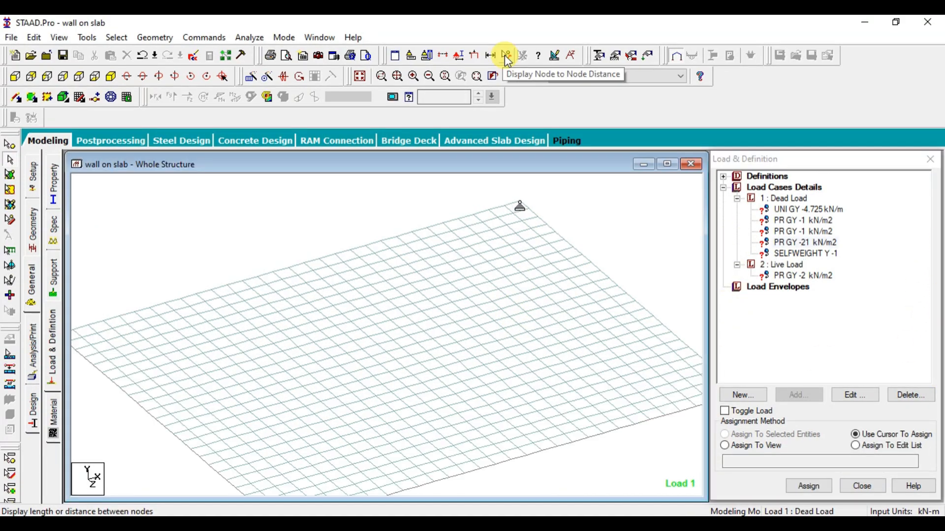
Measure 4 m node to node along the slab's far edge, starting from the corner support, to locate the wall line
click(505, 55)
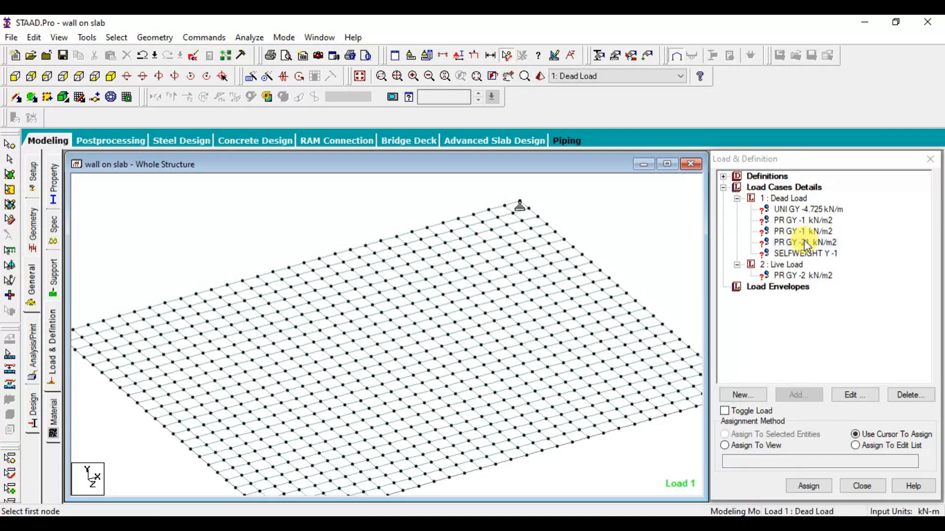
middle_drag(159, 308, 246, 286)
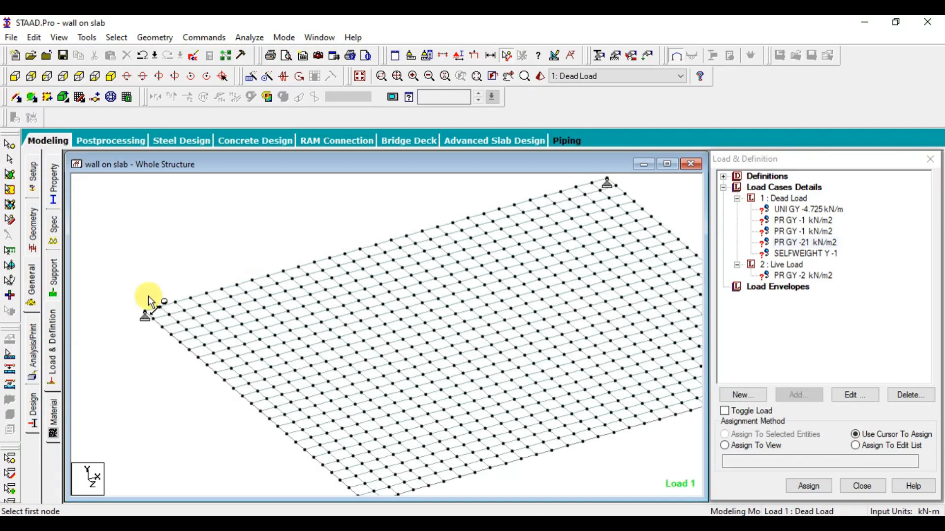
click(448, 226)
middle_drag(499, 262, 367, 295)
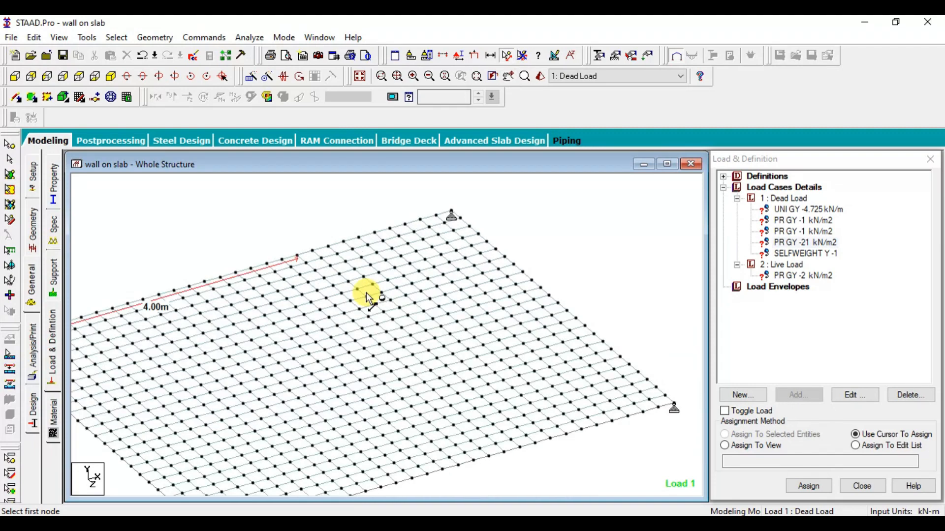
Select the single row of plates crossing the full slab width from the end of the 4 m dimension
click(10, 177)
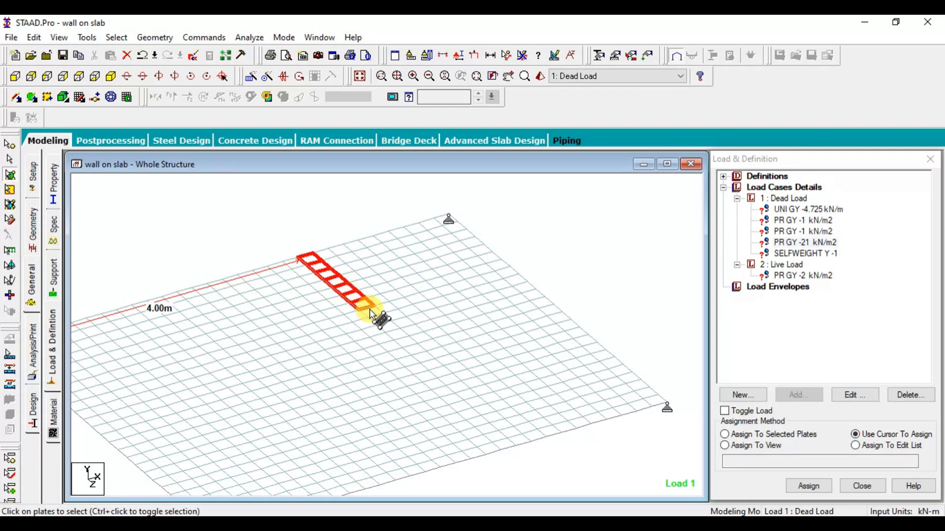
ctrl+click(384, 320)
ctrl+click(394, 328)
ctrl+click(406, 342)
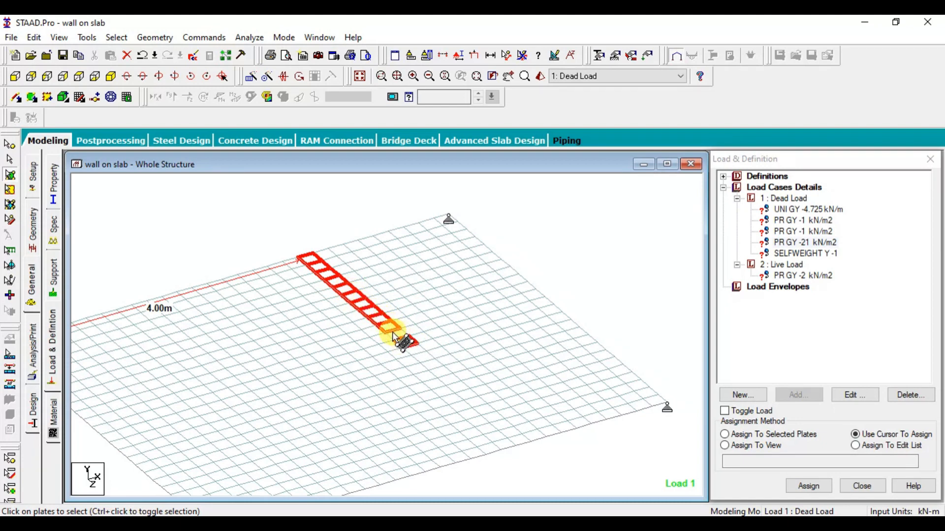
ctrl+click(395, 332)
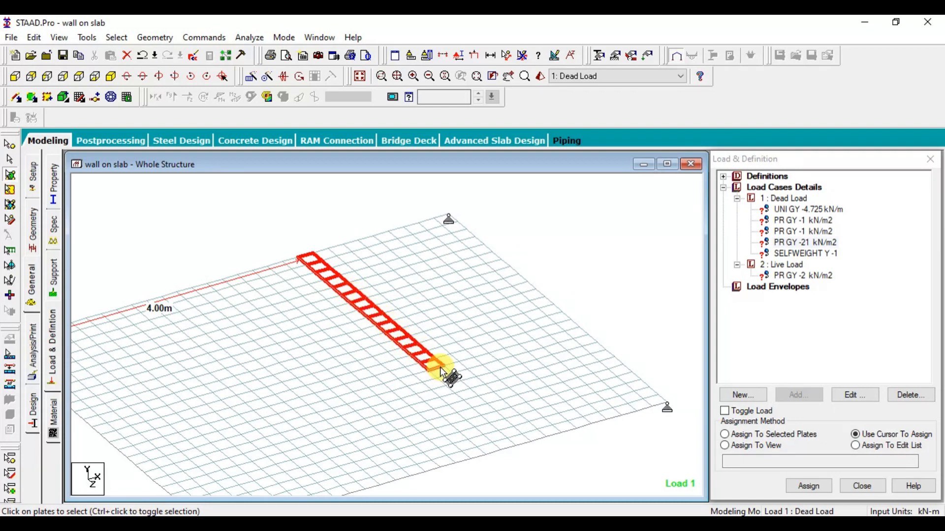
ctrl+click(452, 383)
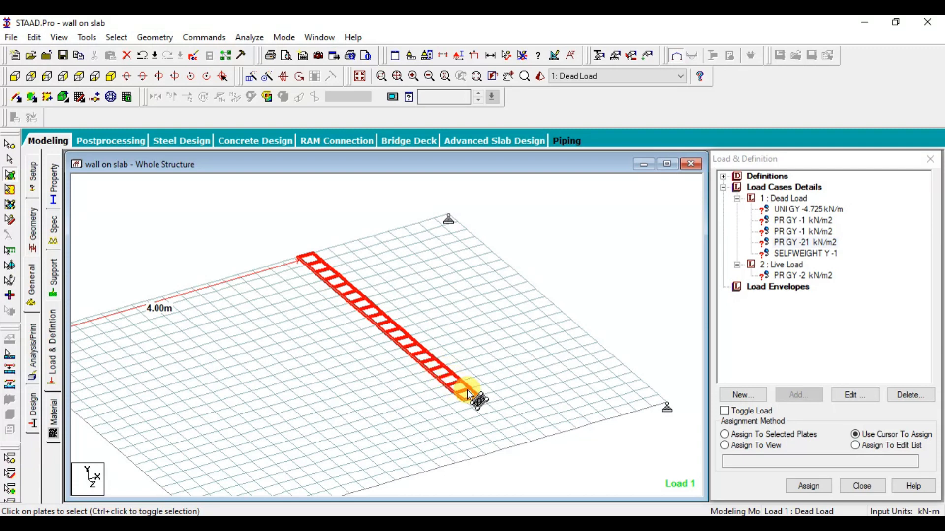
ctrl+click(495, 418)
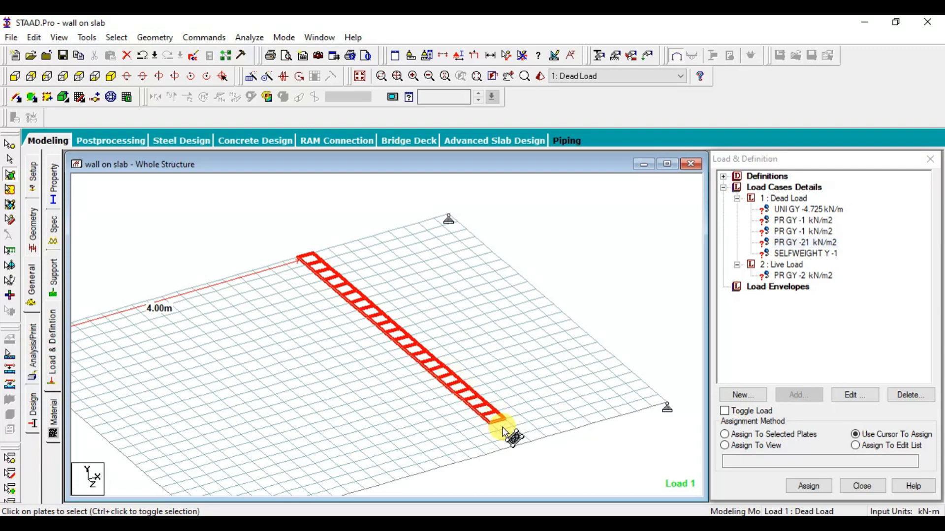
ctrl+click(503, 427)
ctrl+click(516, 434)
ctrl+click(526, 454)
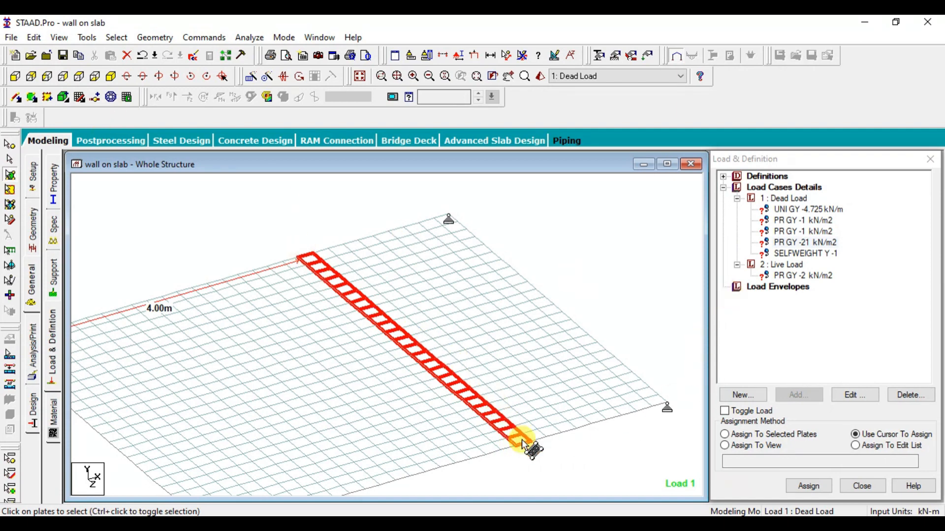
Assign the -21 kN/m2 GY pressure of the Dead Load case to the selected row of plates
click(807, 244)
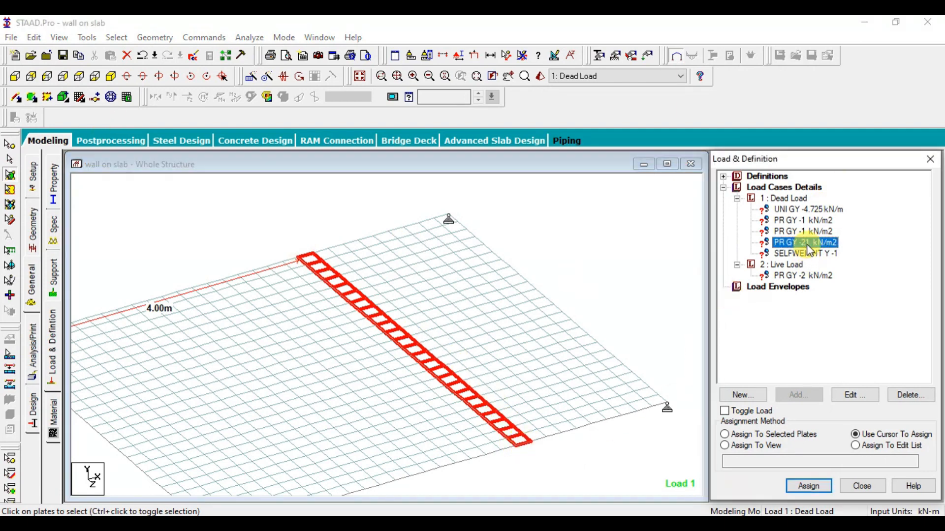
click(776, 436)
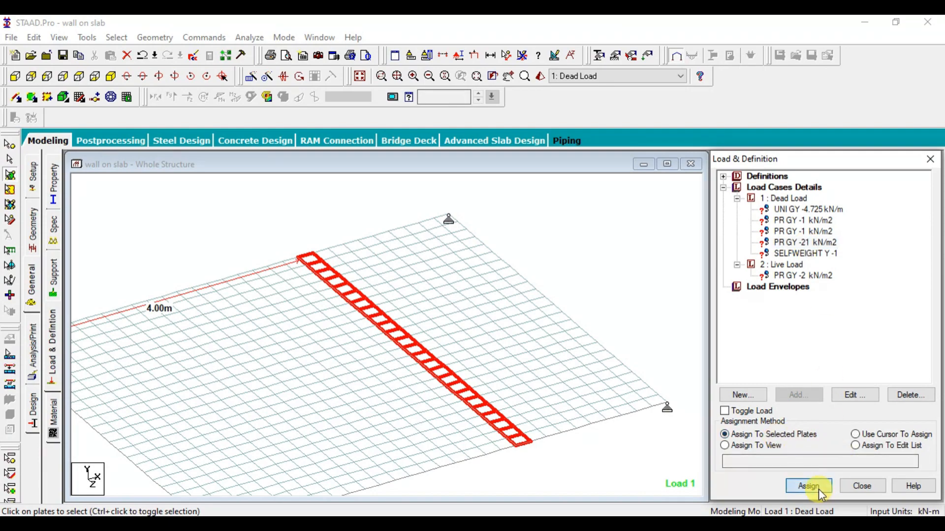
click(818, 490)
click(851, 363)
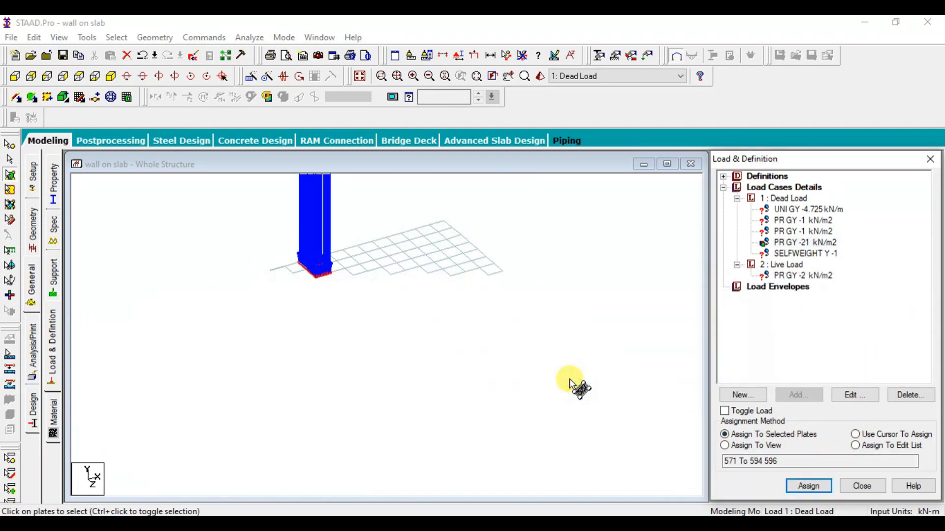
Select all slab plates and assign the first -1 kN/m2 GY pressure of the Dead Load case to them
scroll(549, 379, down, 4)
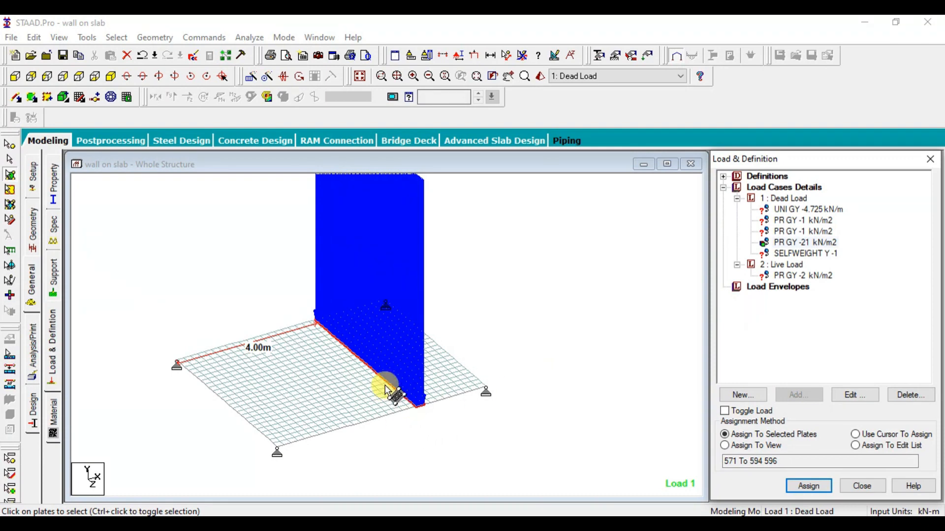
middle_drag(508, 357, 570, 348)
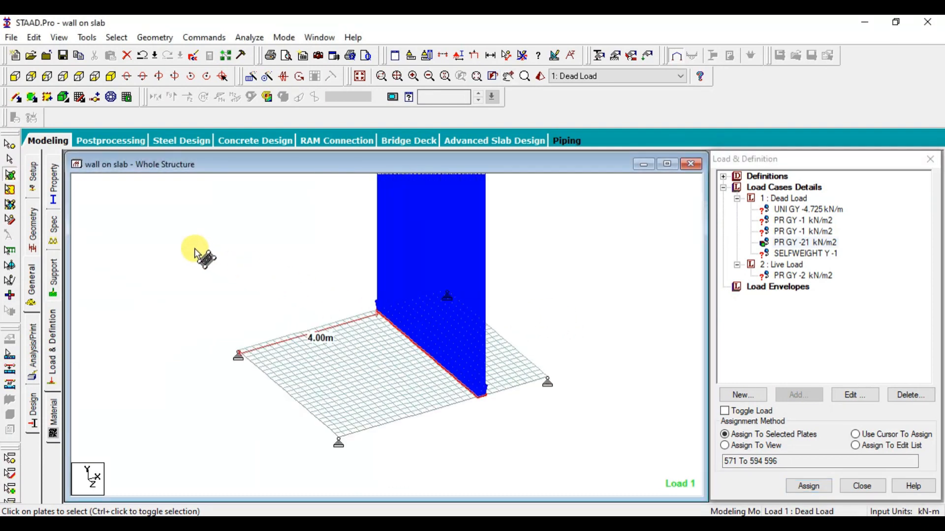
drag(195, 248, 621, 467)
click(816, 223)
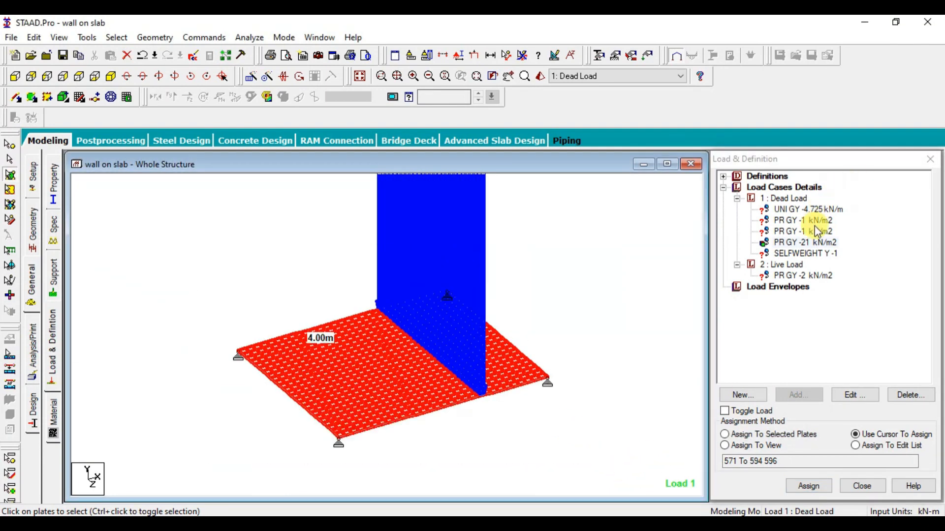
click(801, 442)
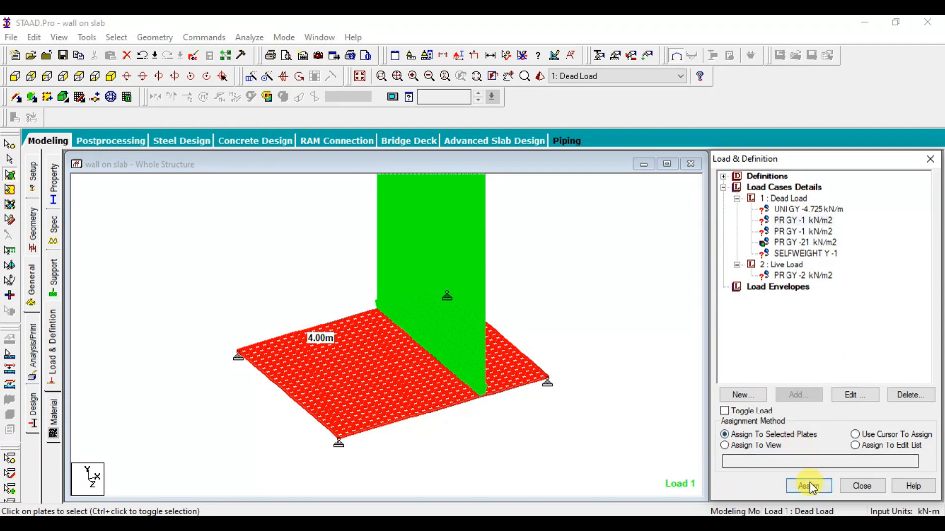
click(809, 486)
click(846, 364)
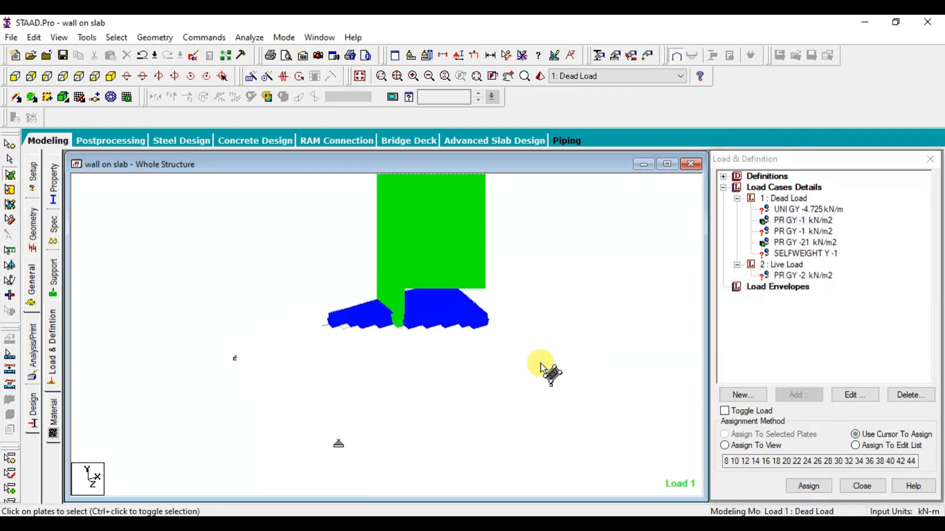
Assign the second -1 kN/m2 GY pressure of the Dead Load case to all slab plates and clear the selection
drag(206, 237, 610, 462)
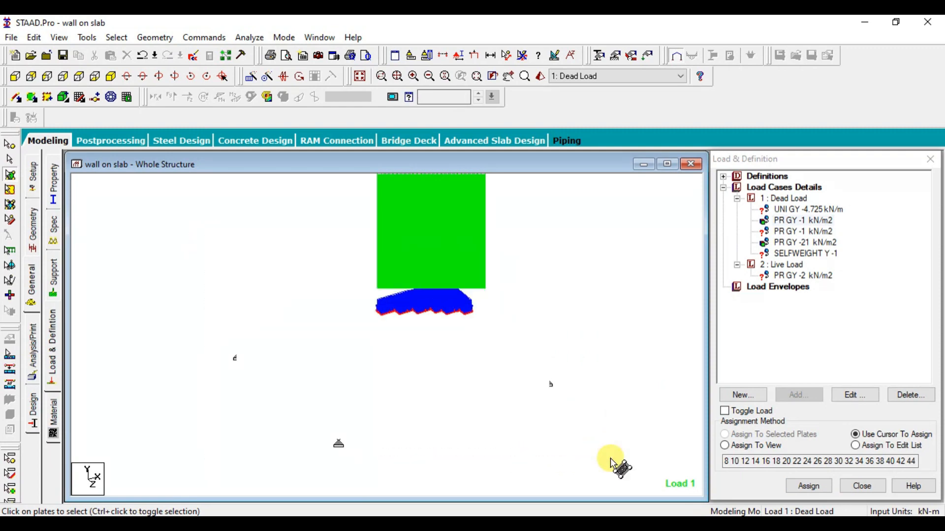
click(818, 231)
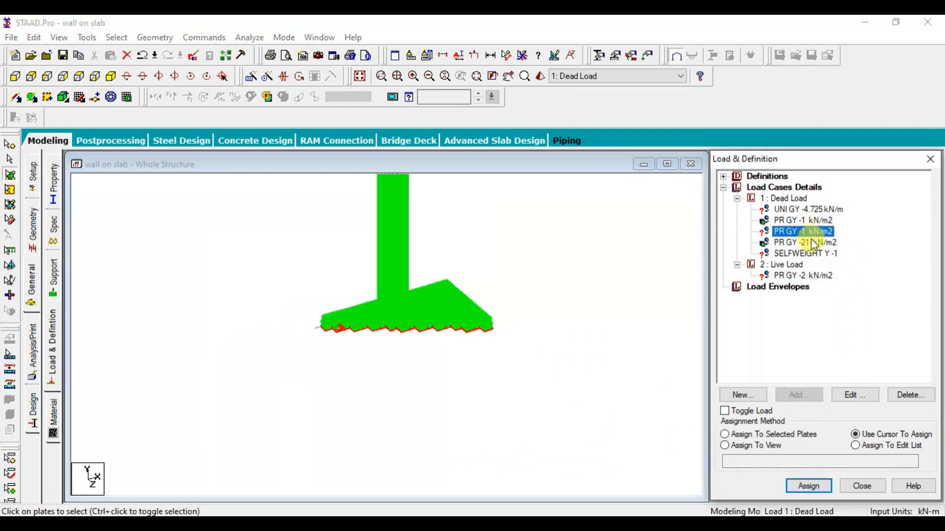
click(812, 485)
click(854, 364)
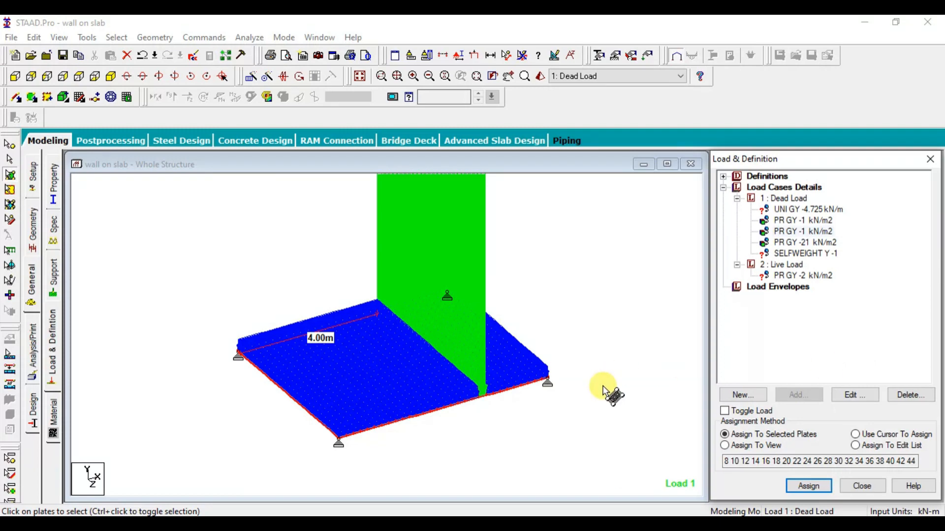
click(606, 391)
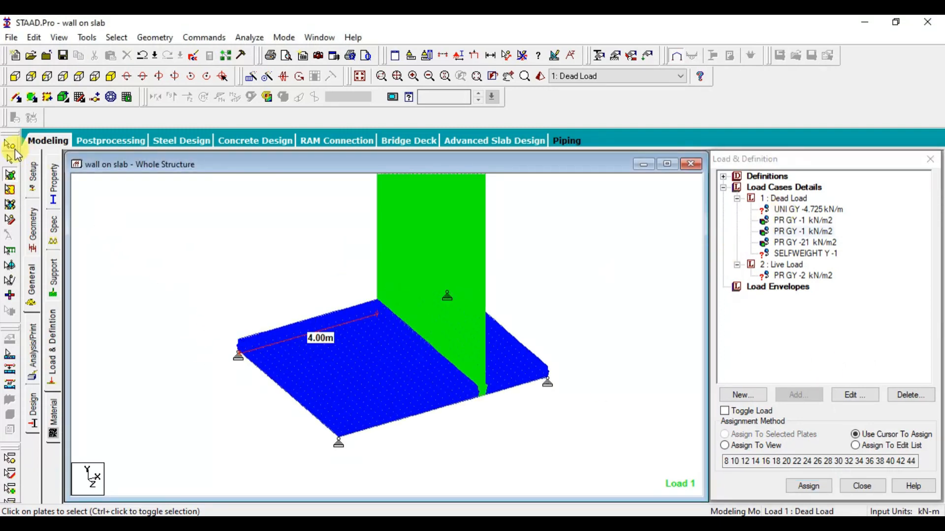
Select all edge beams and assign the -4.725 kN/m GY uniform force of the Dead Load case to them
click(10, 157)
drag(192, 260, 607, 475)
drag(173, 181, 618, 467)
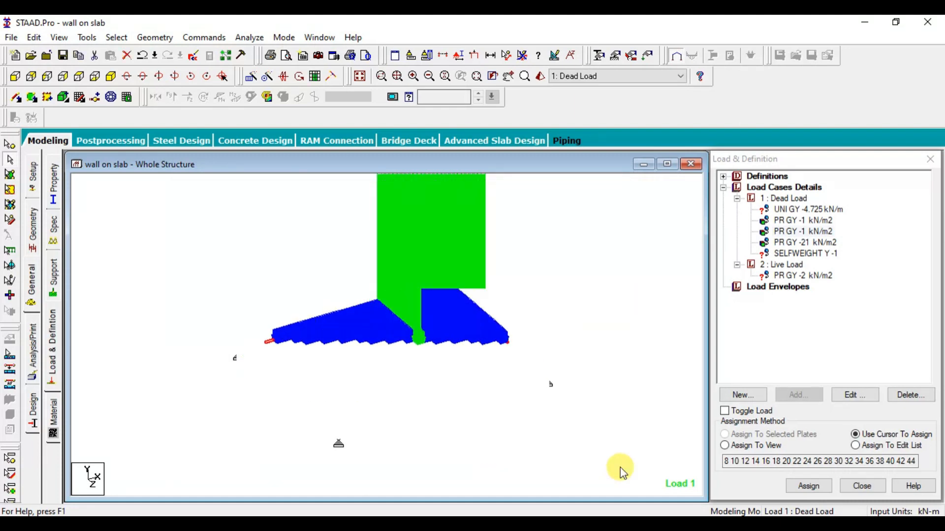
click(821, 211)
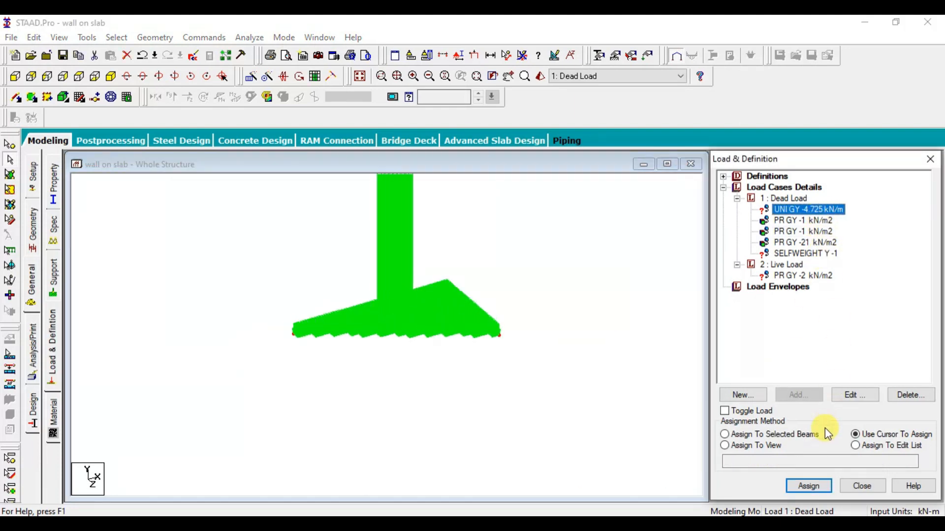
click(811, 439)
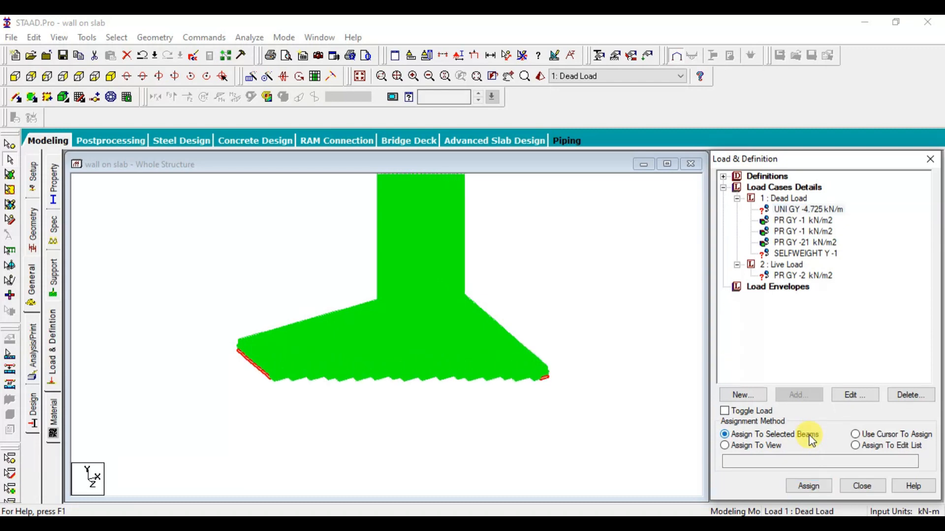
click(808, 488)
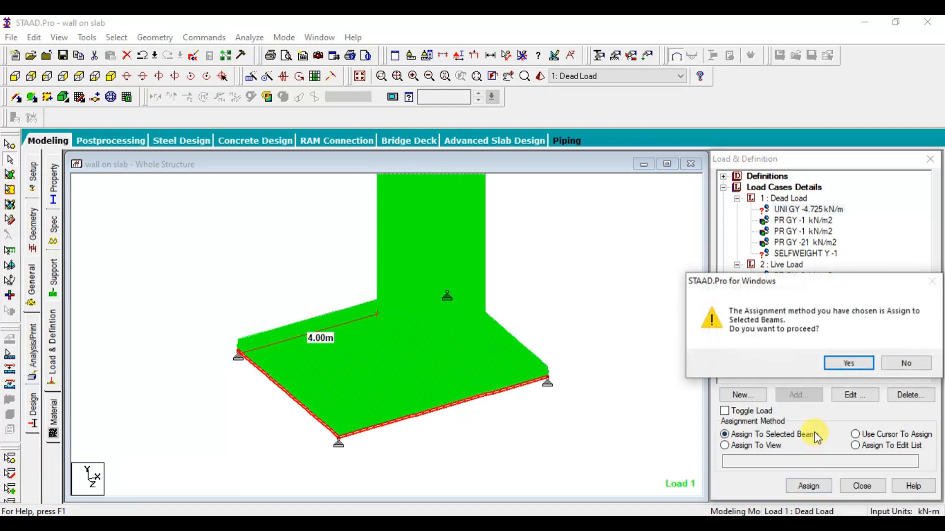
click(841, 368)
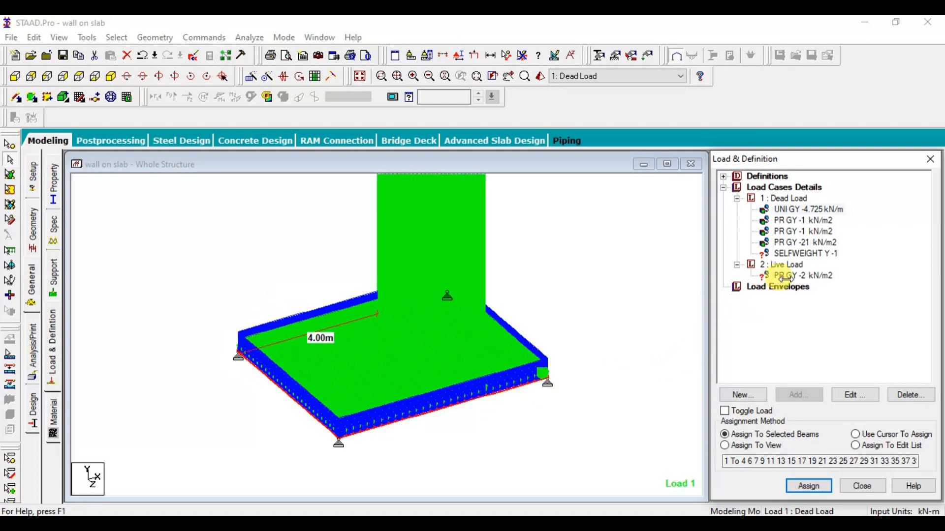
Select all slab plates, assign the -2 kN/m2 GY pressure of the Live Load case to them, and clear the selection
click(10, 174)
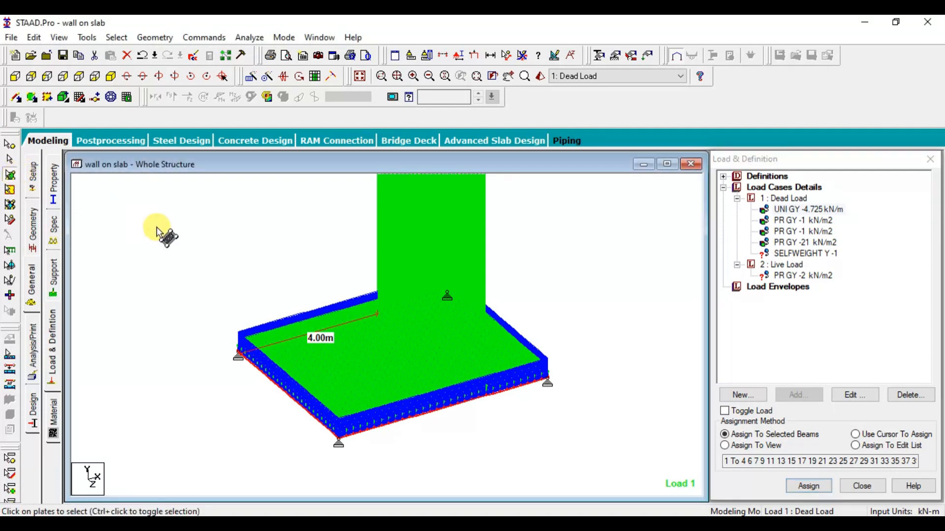
drag(162, 228, 638, 477)
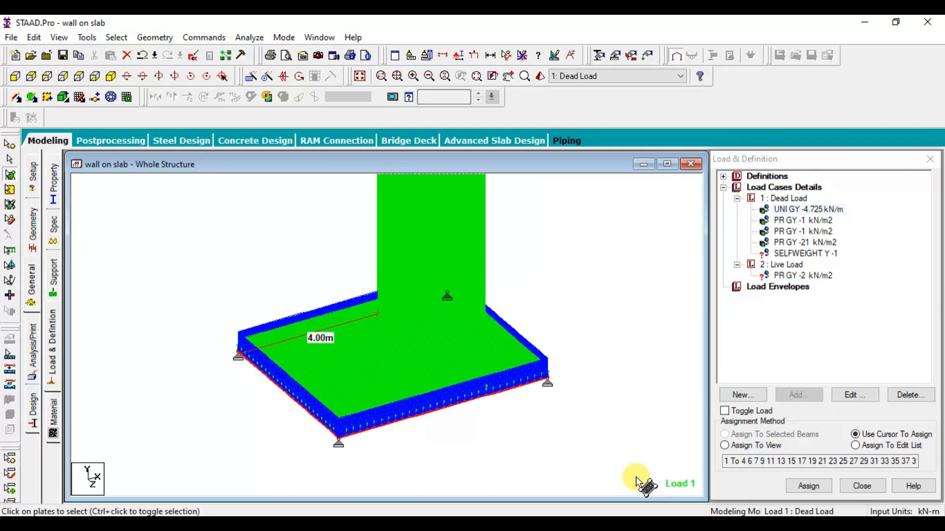
click(822, 276)
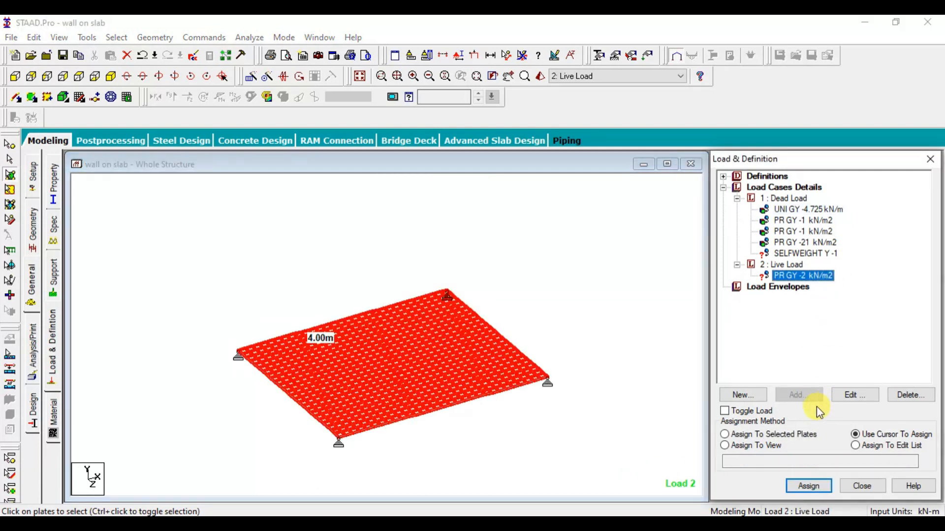
click(792, 435)
click(809, 486)
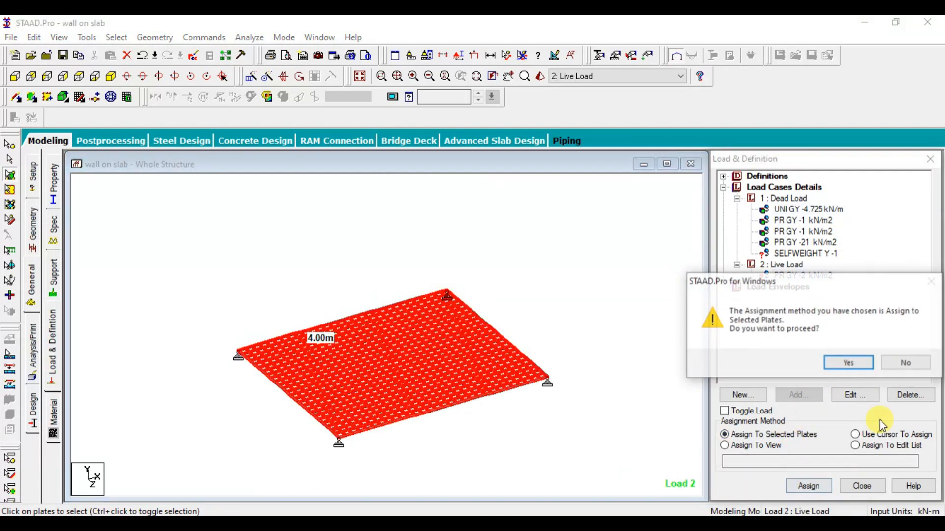
click(850, 365)
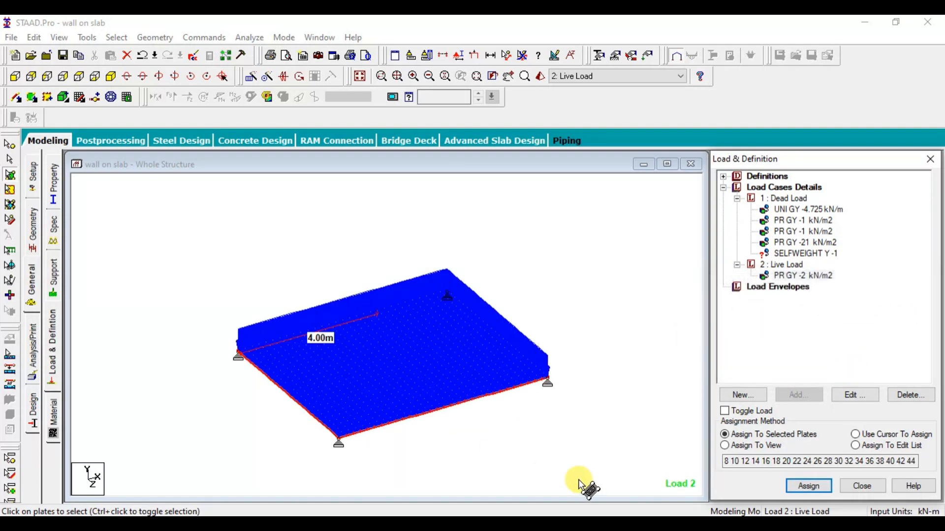
click(310, 273)
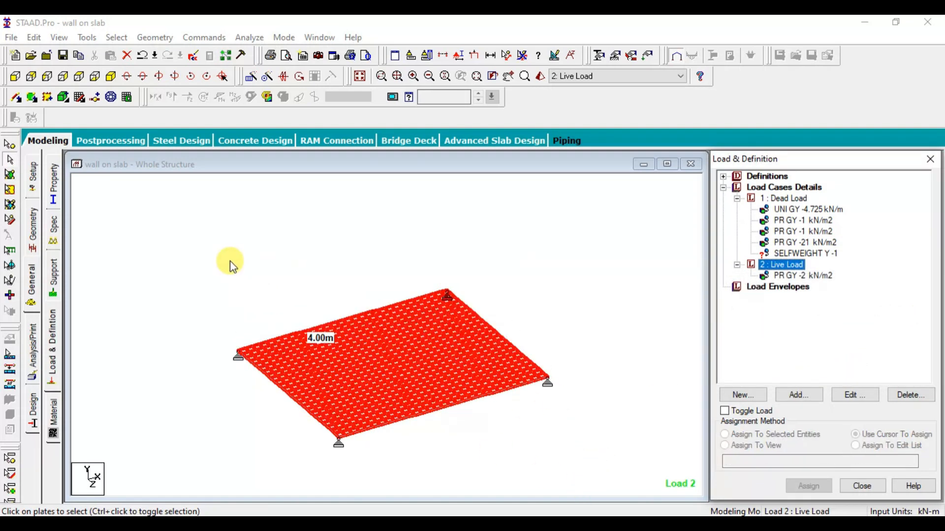
click(193, 241)
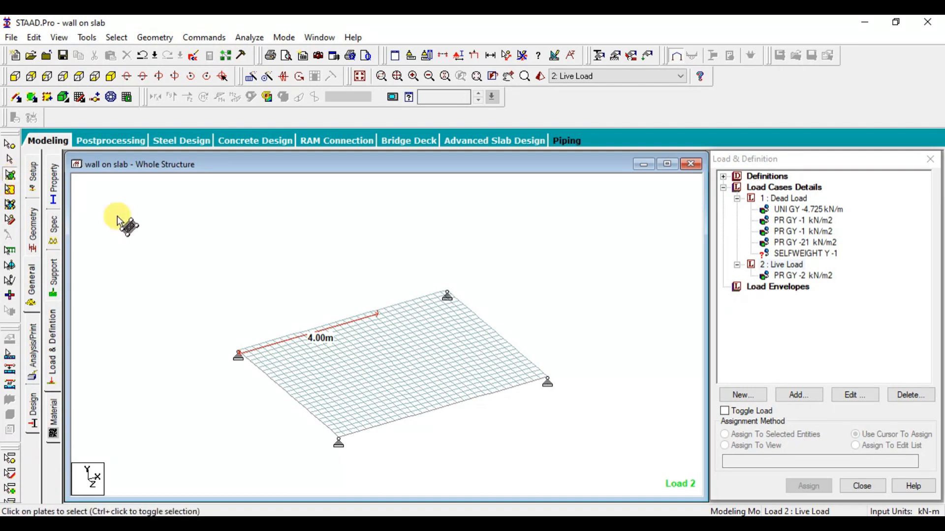
Select all slab plates and assign the SELFWEIGHT Y -1 load of the Dead Load case to them
drag(150, 198, 601, 460)
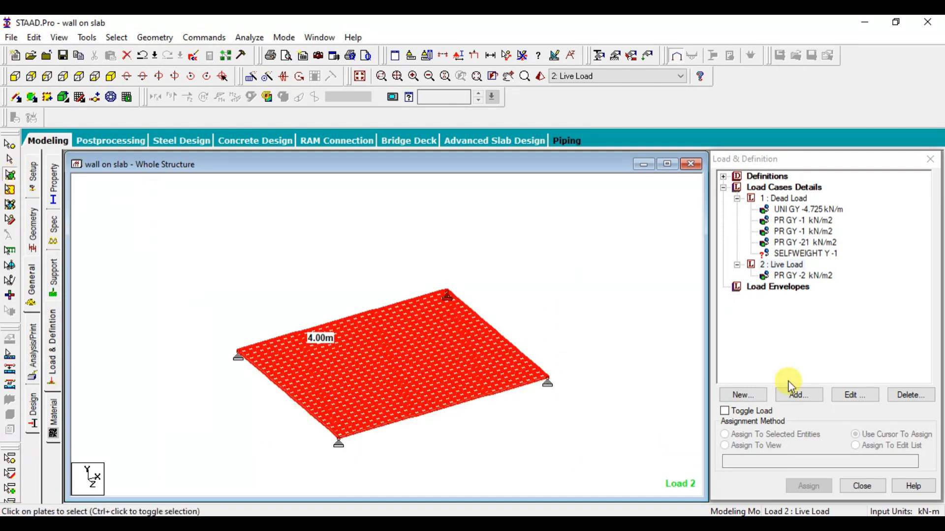
click(812, 253)
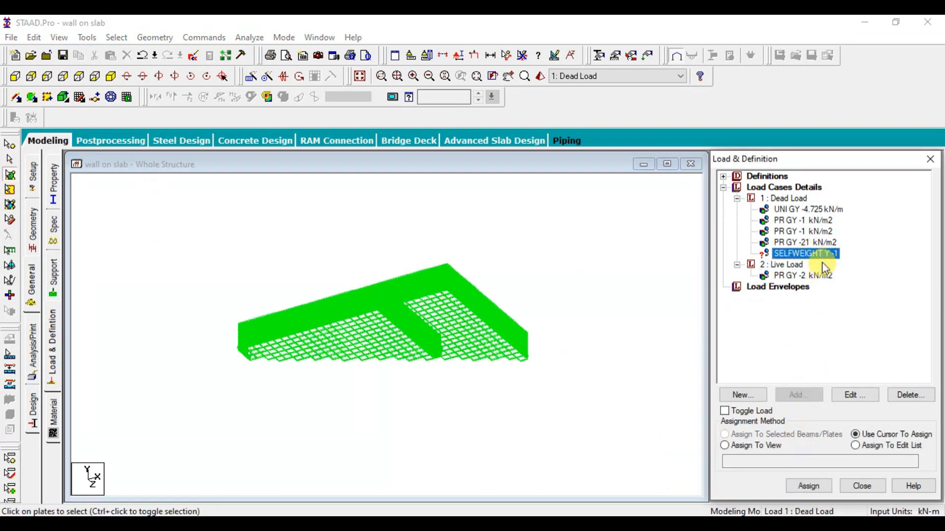
drag(185, 232, 597, 456)
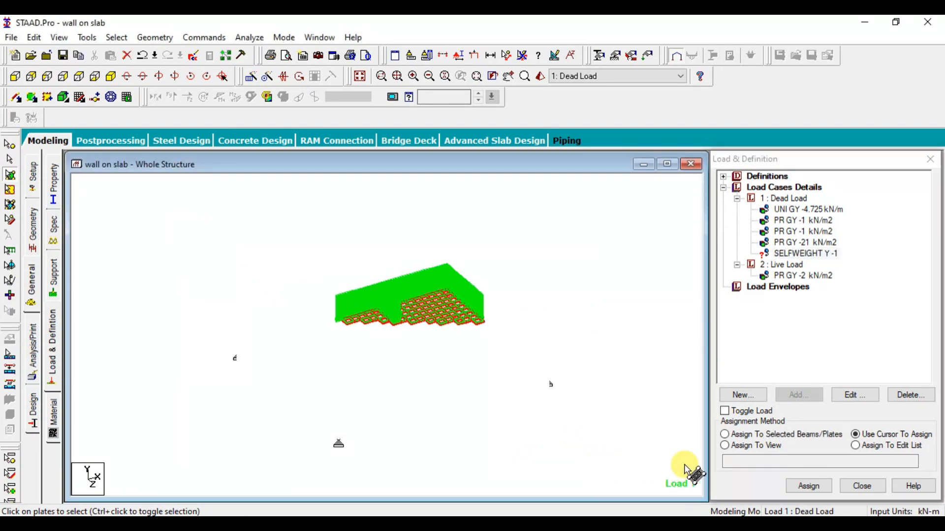
click(791, 442)
click(807, 487)
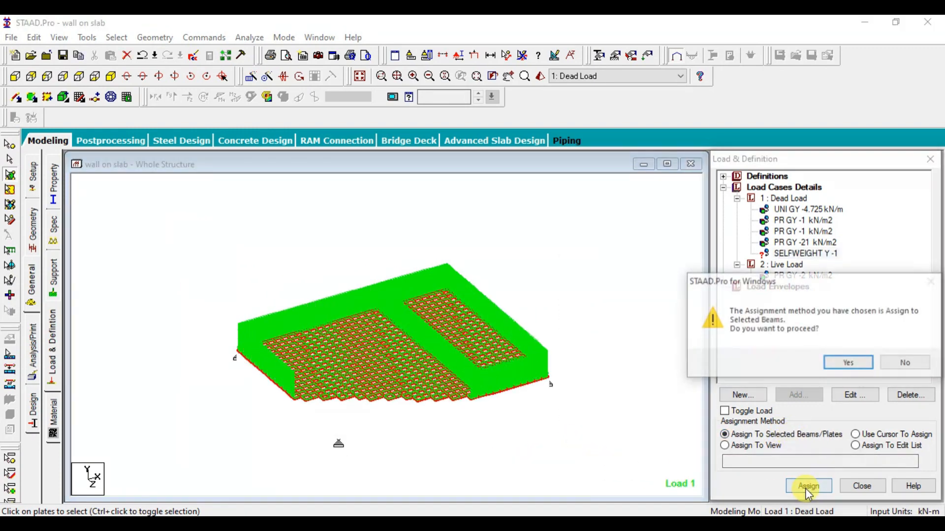
click(851, 364)
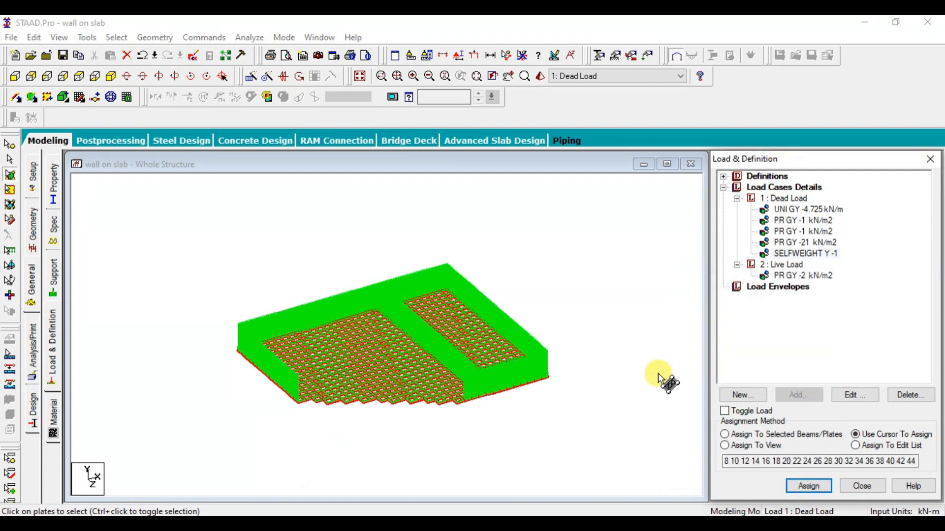
Select all beams, assign the SELFWEIGHT Y -1 load of the Dead Load case to them as well, and clear the selection
click(10, 145)
drag(169, 195, 610, 455)
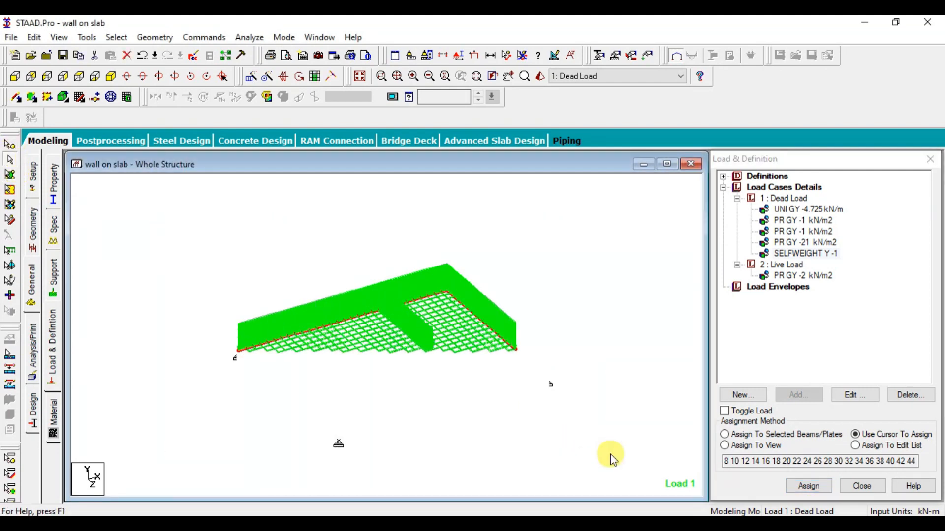
click(788, 435)
click(808, 486)
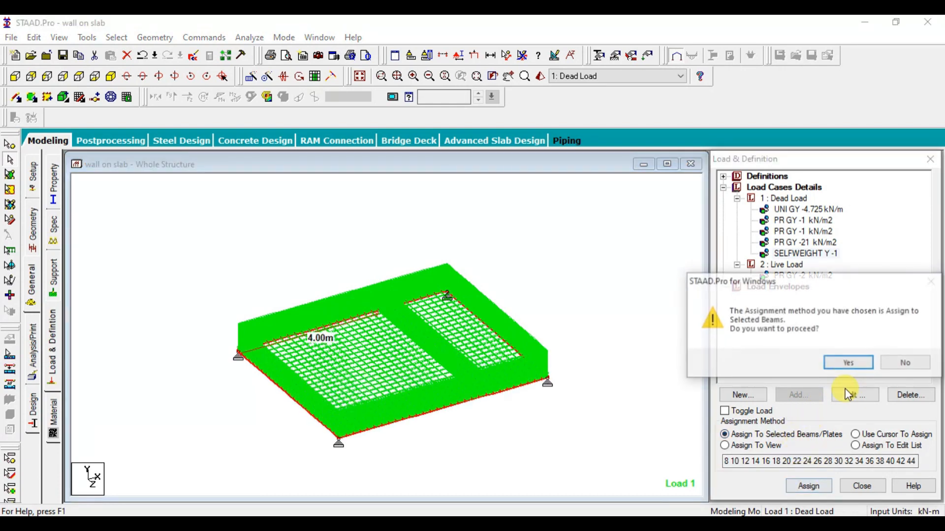
click(851, 363)
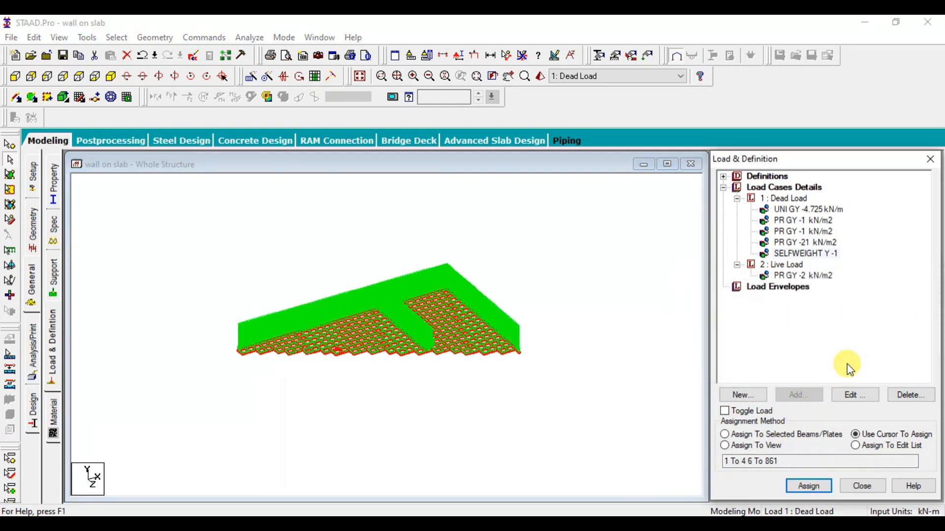
click(586, 326)
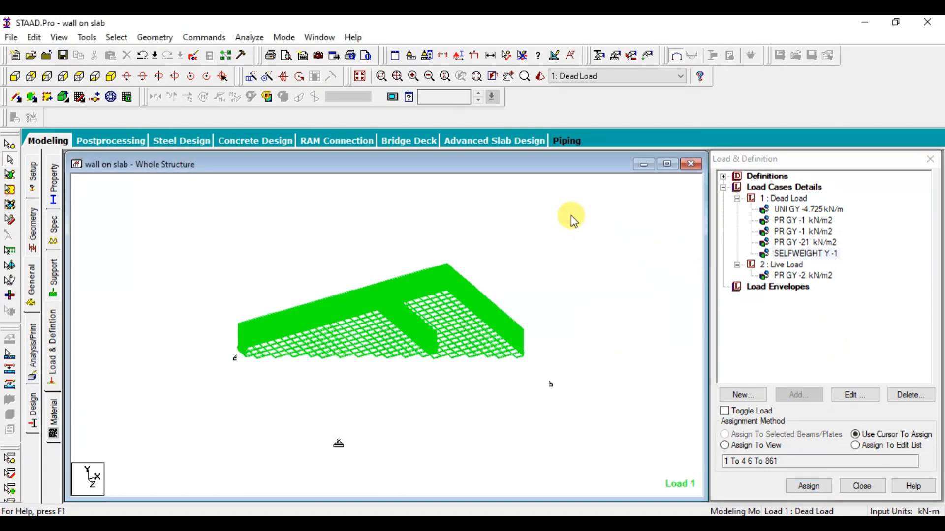
Save the modified structure and add the comment line "****Load combinations" after the Live Load case in the STAAD Editor
click(194, 57)
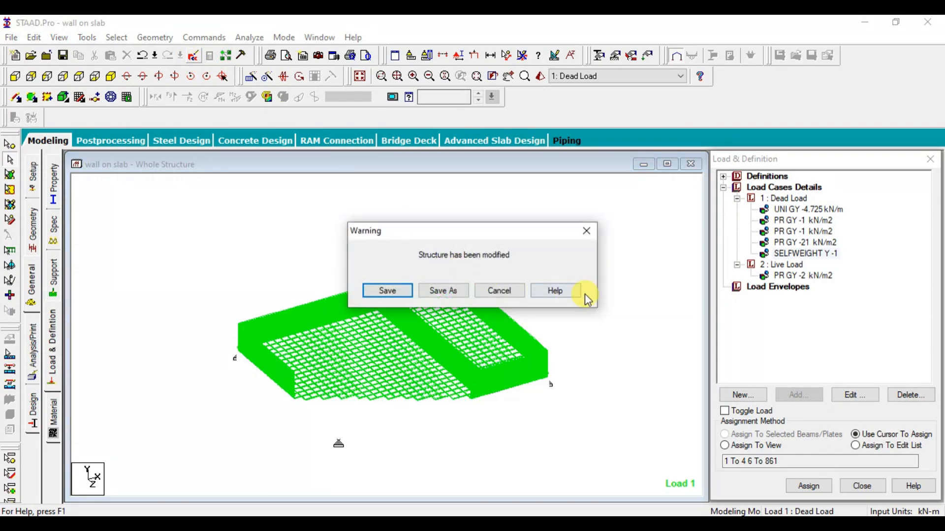
click(396, 291)
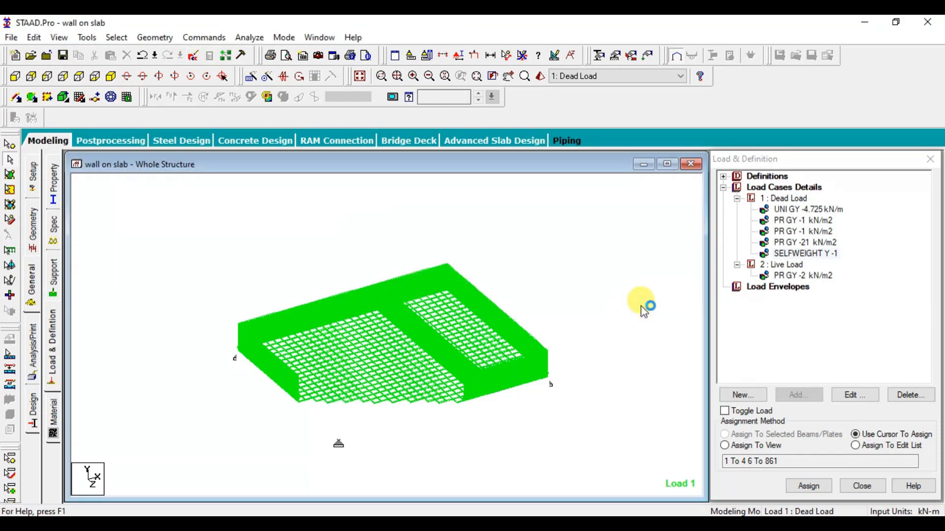
scroll(642, 318, down, 10)
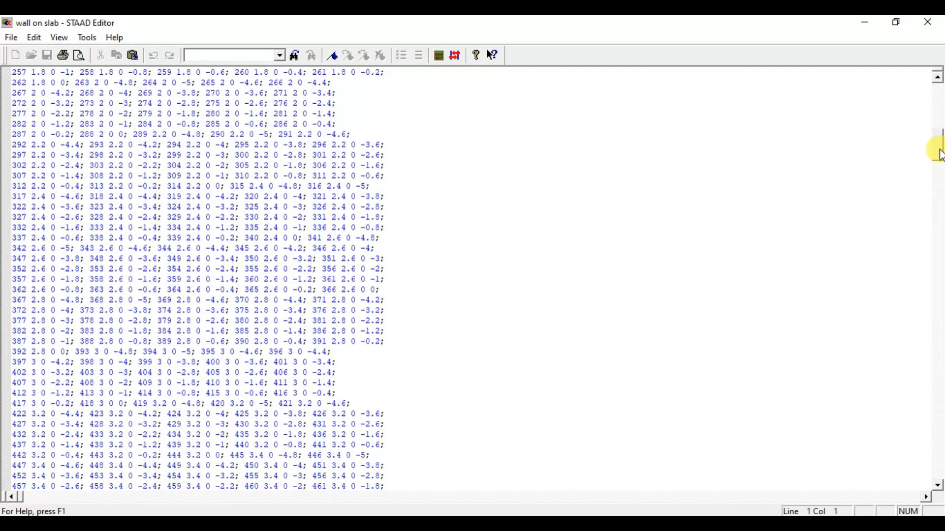
drag(940, 155, 939, 465)
click(90, 467)
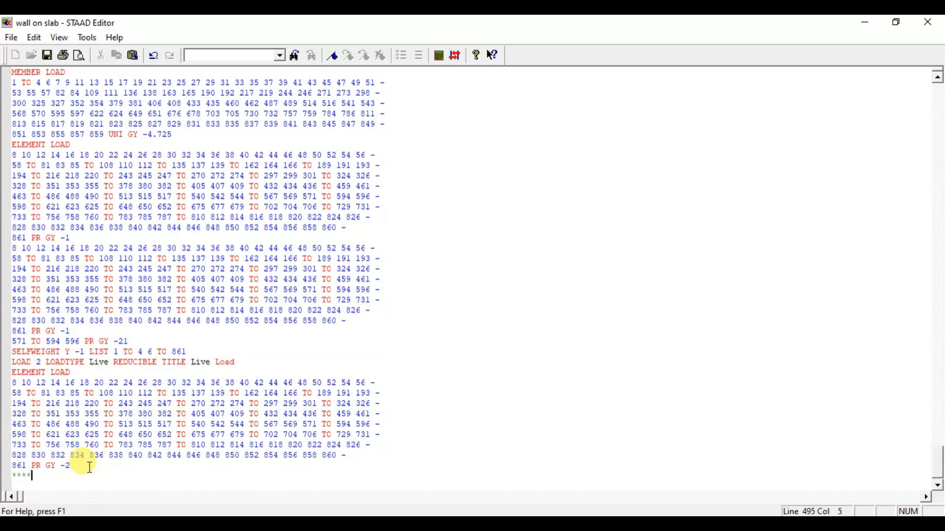
text(Loa)
text(d combinatio)
Define load combination 3 with the line "Load comb 3 1.0(DL+LL)" and the factor line "1 1.0 2 1.0"
text(L)
key(Caps_Lock)
text(oa)
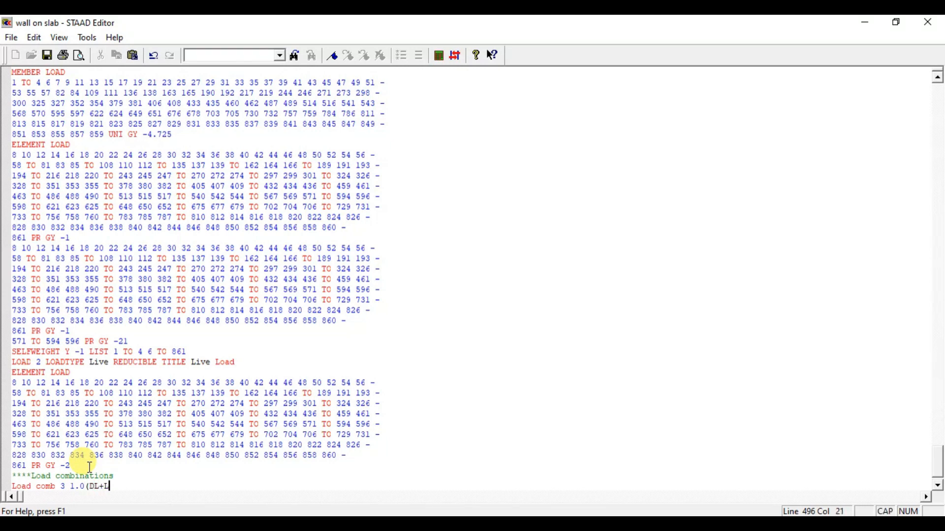
key(Return)
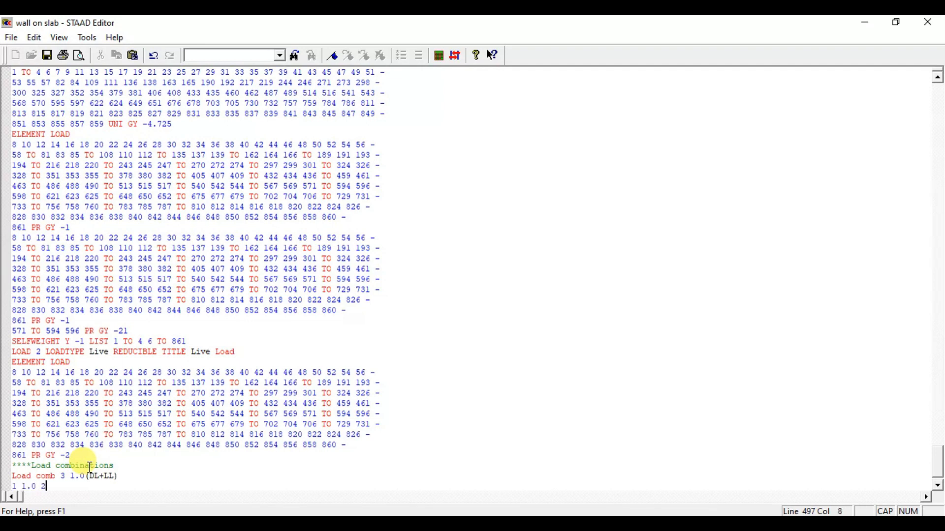
text(1 1.0 2 1.0)
key(Return)
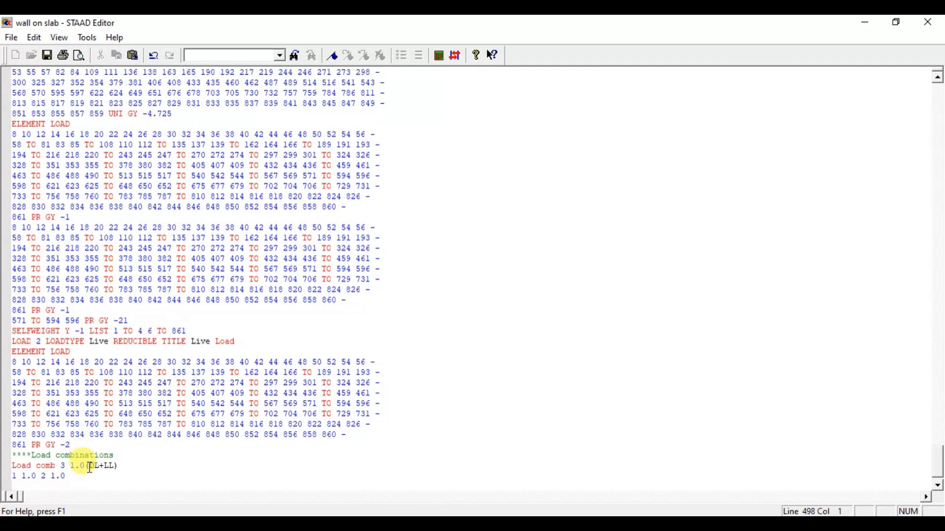
Define load combination 4 with the line "Load Comb 4 1.5(DL+LL)" and the factor line "1 1.5 2 1.5"
text(Load C)
key(Caps_Lock)
text(omb 4 1.5()
key(Caps_Lock)
text(DL+)
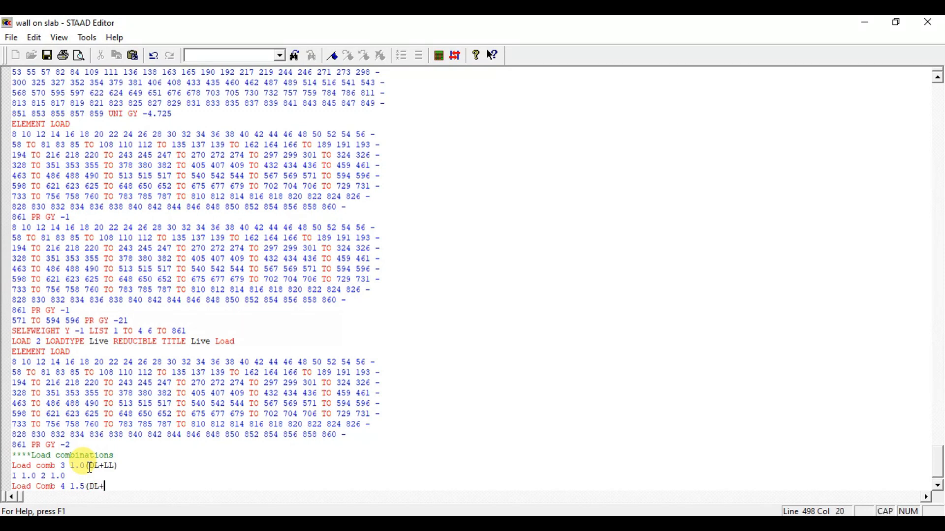
text(LL))
key(Return)
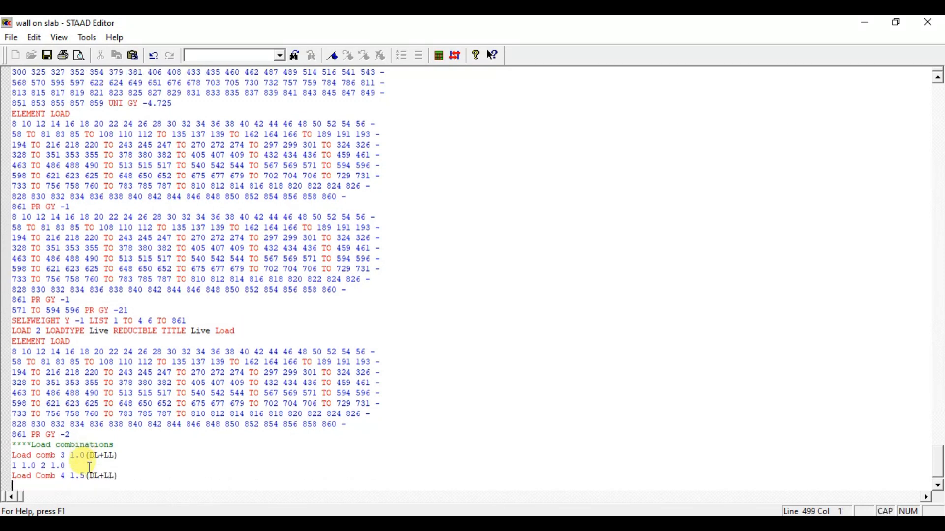
text(1 1.5 2 1.5)
key(Return)
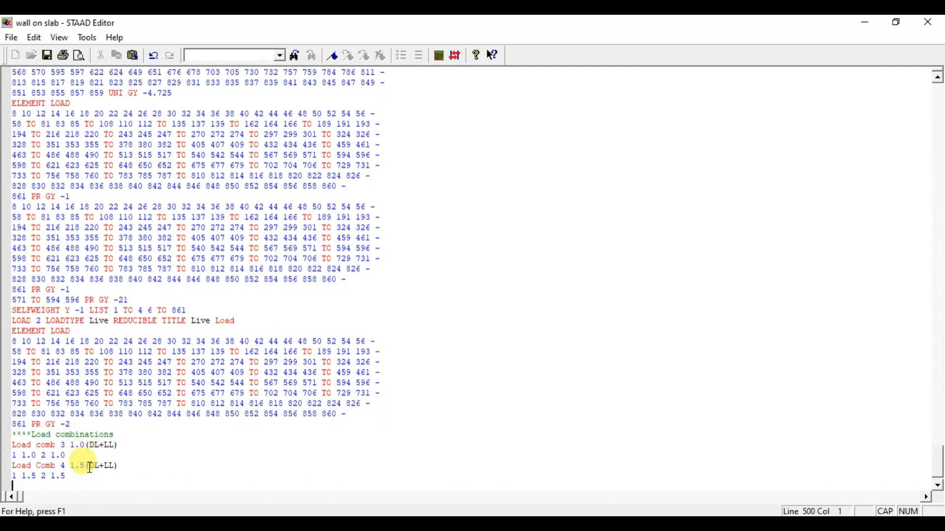
Remove the surplus lines before FINISH, then save the input file and close the editor
scroll(90, 467, down, 1)
key(Delete)
key(Delete)
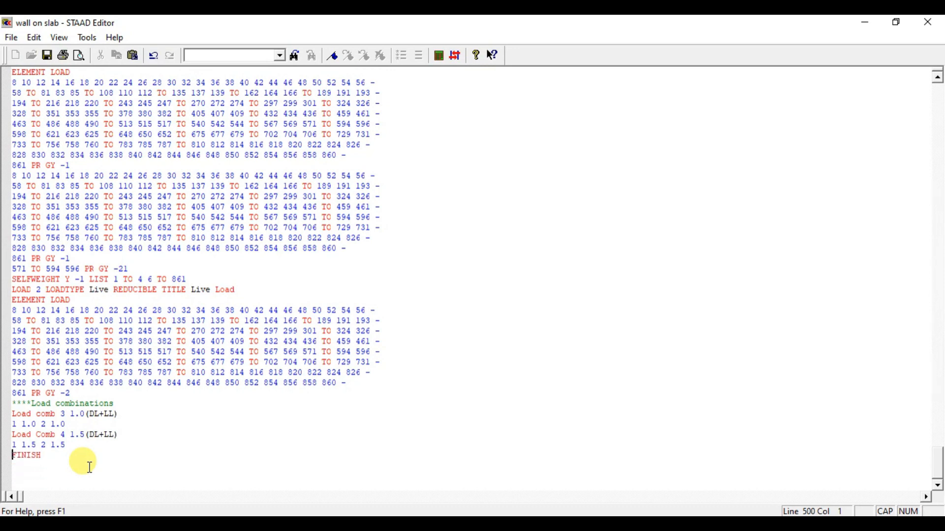
click(45, 56)
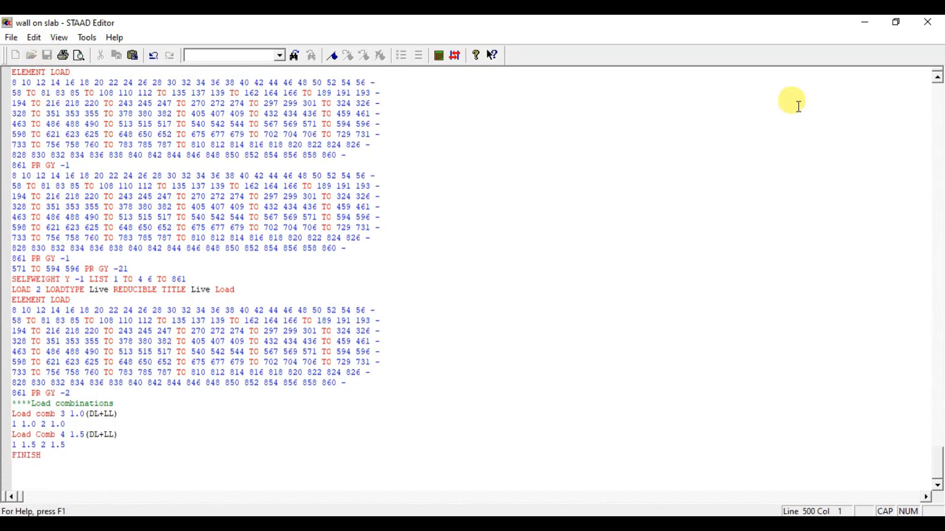
click(930, 26)
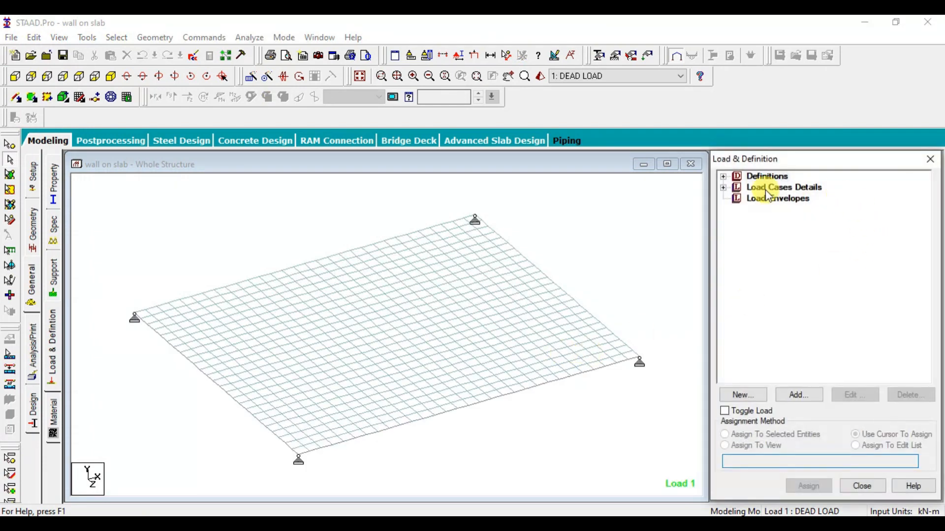
Examine the load case details of the live load and the components of combinations 3 and 4
click(723, 188)
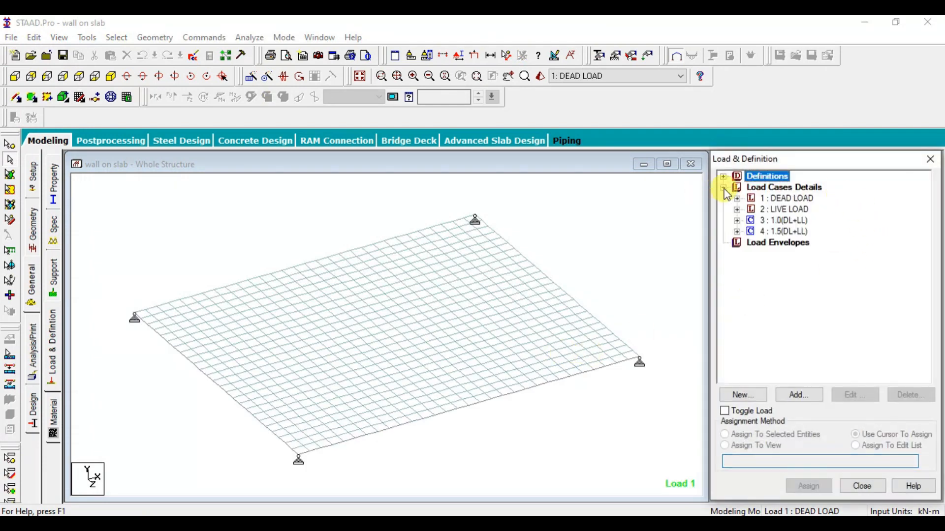
click(760, 221)
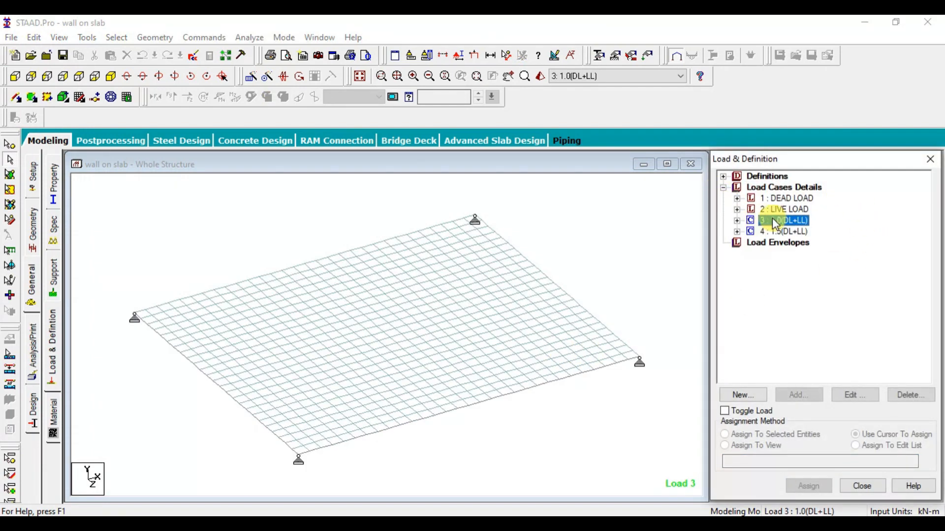
click(736, 209)
click(737, 243)
click(737, 232)
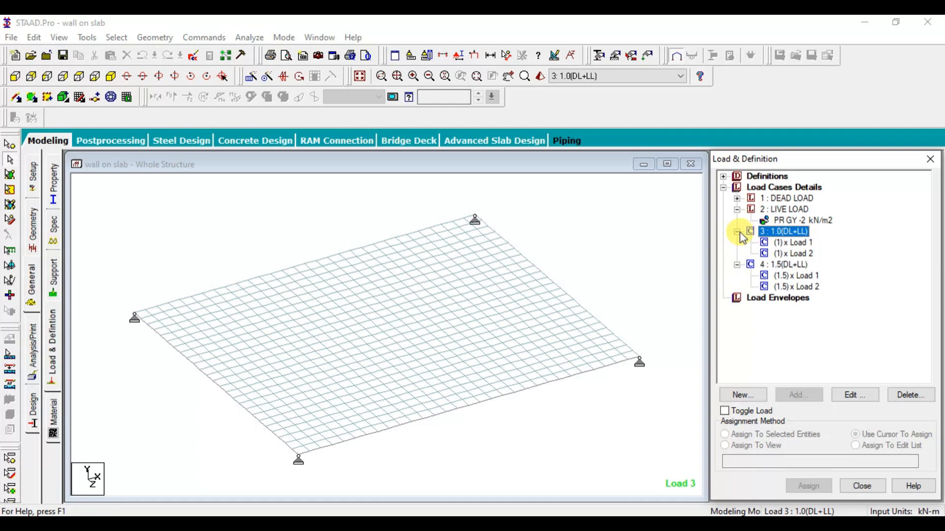
click(603, 274)
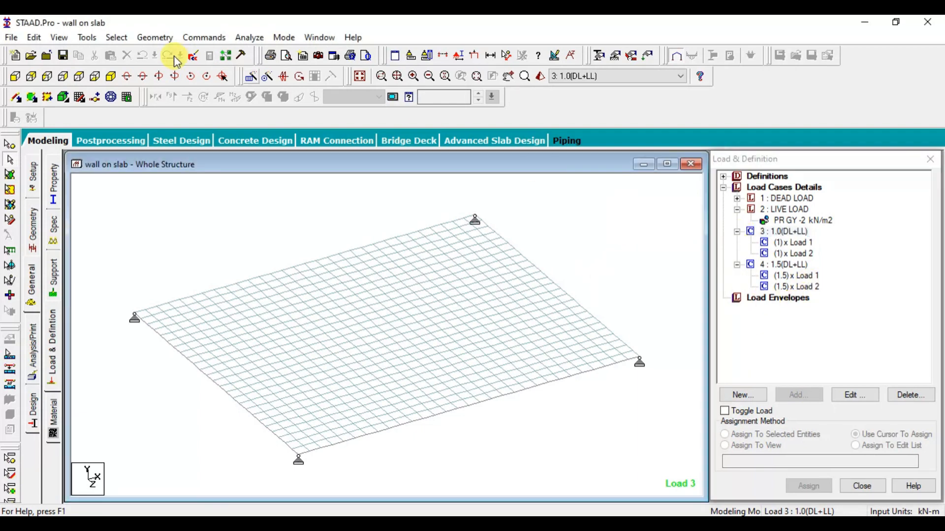
Add a Perform Analysis command with the All print option
click(222, 41)
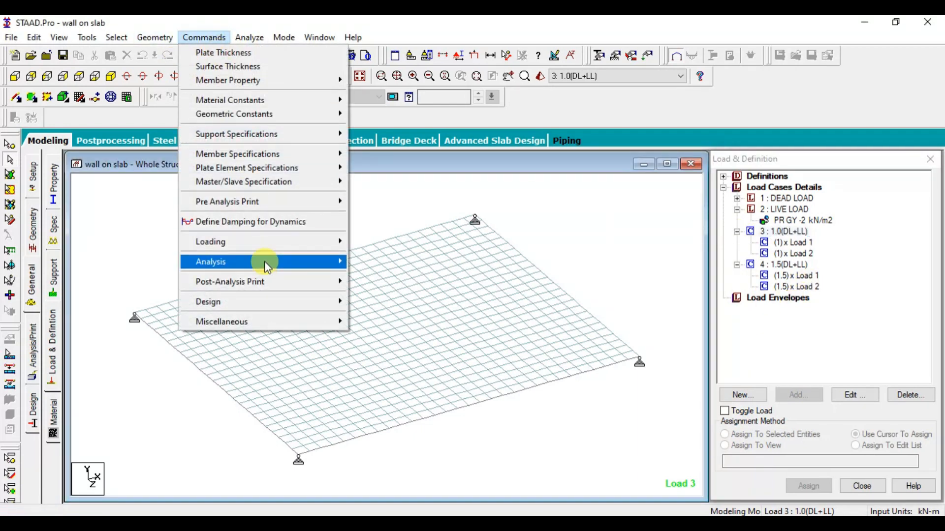
mouse_move(276, 261)
click(386, 270)
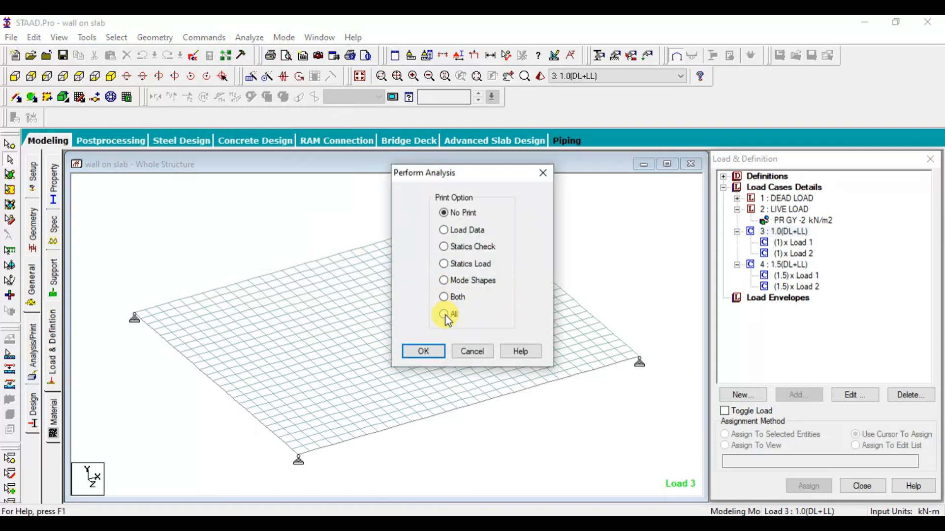
click(443, 316)
click(427, 350)
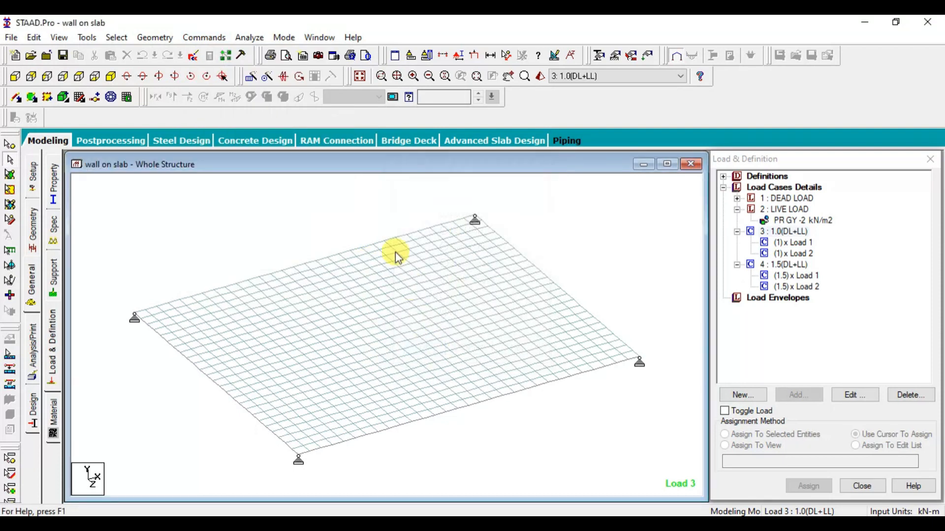
Run the STAAD analysis and close the analysis report, staying in modelling mode
click(250, 37)
click(261, 56)
click(401, 291)
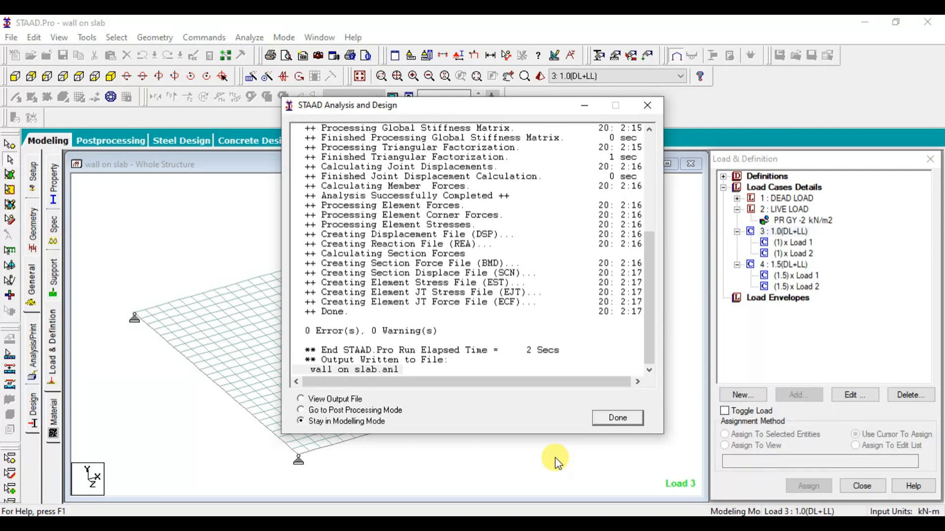
key(Return)
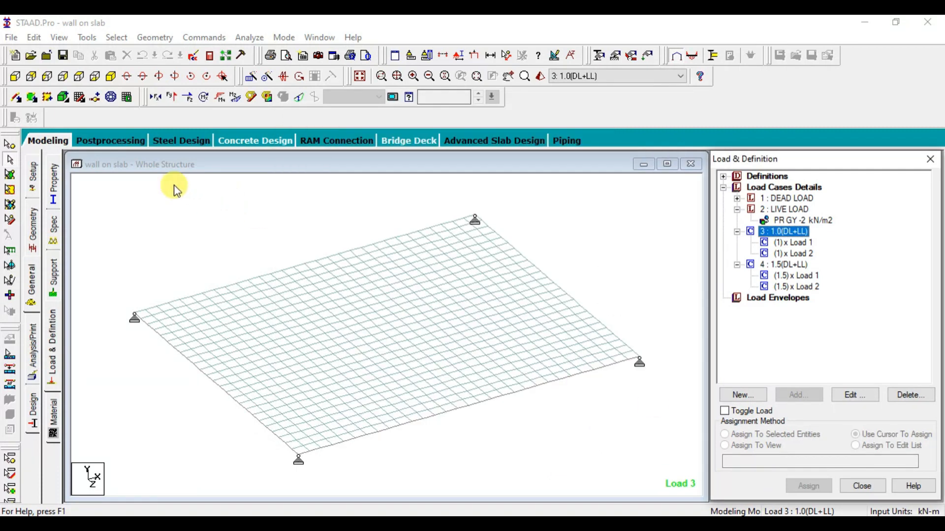
Enter the postprocessing mode with only load case 3 1.0(DL+LL) included in the results
click(111, 141)
click(469, 343)
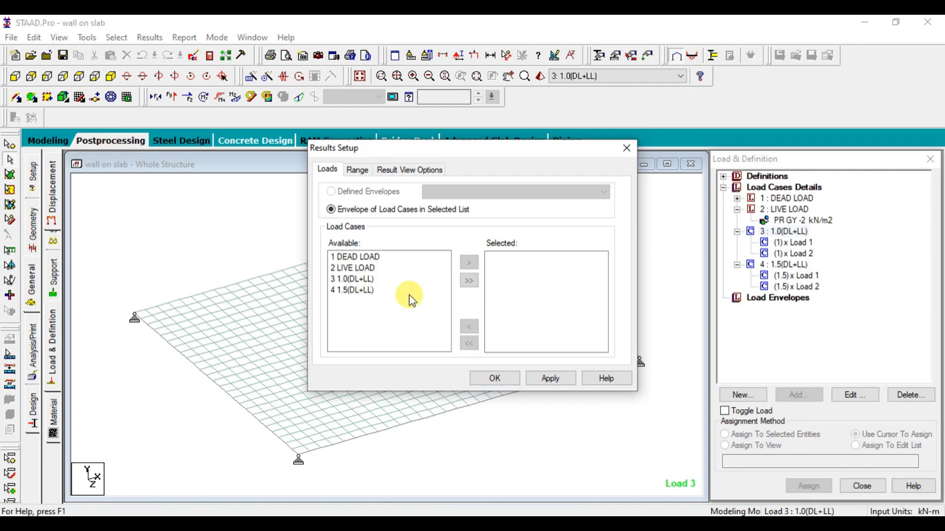
click(391, 279)
click(471, 263)
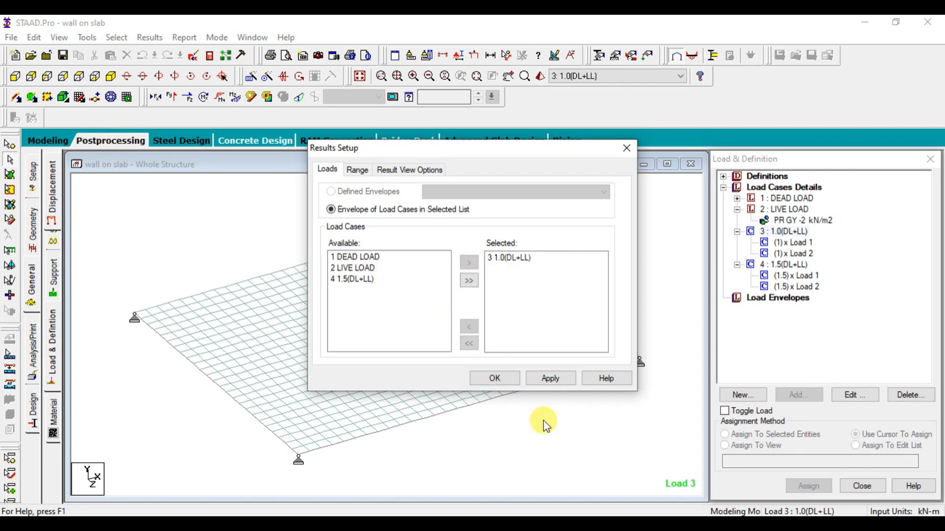
click(551, 380)
click(487, 380)
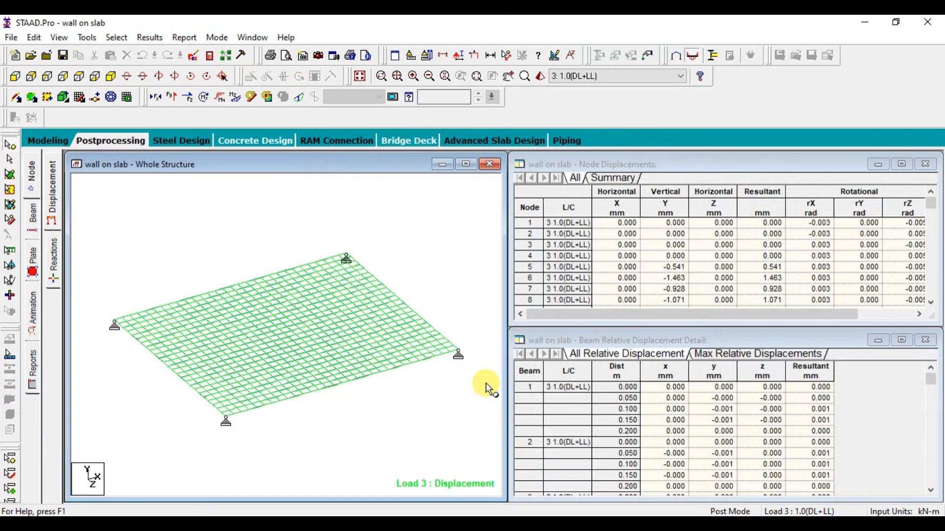
Maximise the whole structure view and dimension the 4 m distance along the slab's far edge from the corner support node
click(466, 164)
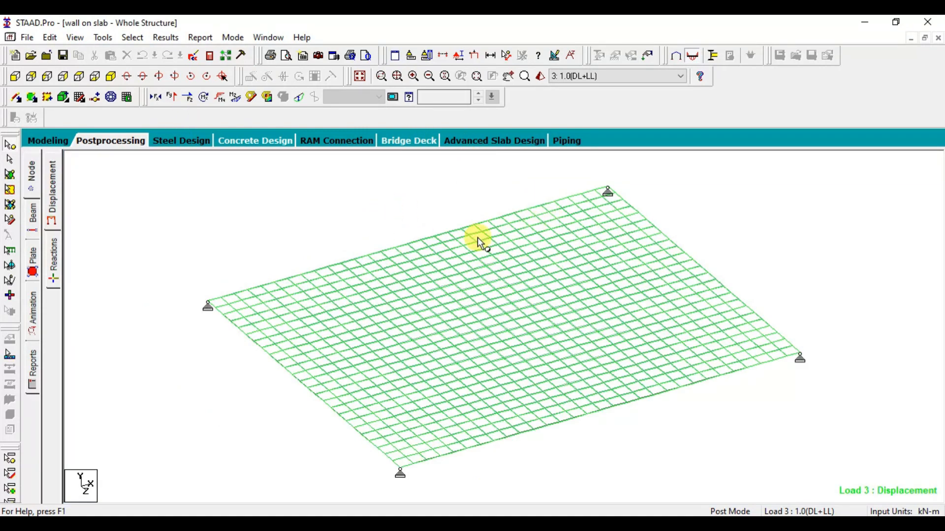
scroll(368, 234, up, 1)
middle_drag(406, 245, 370, 270)
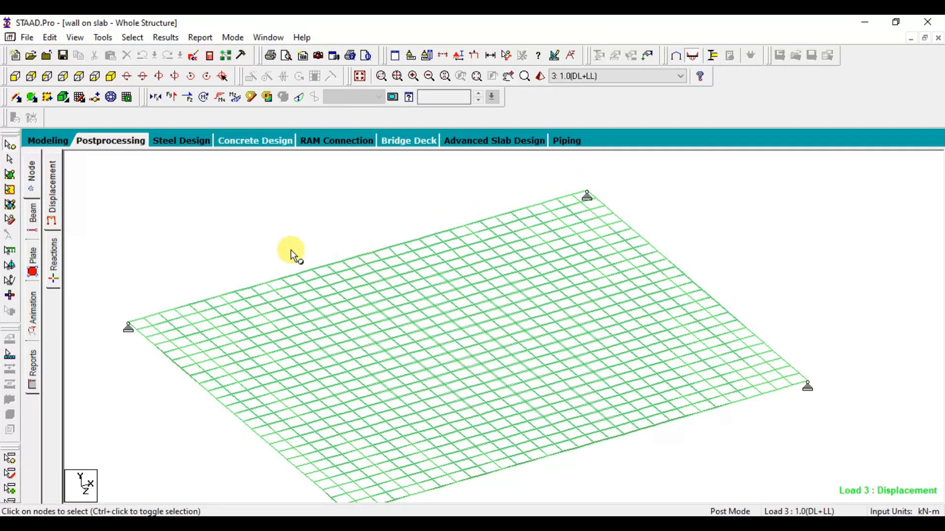
click(10, 174)
click(508, 55)
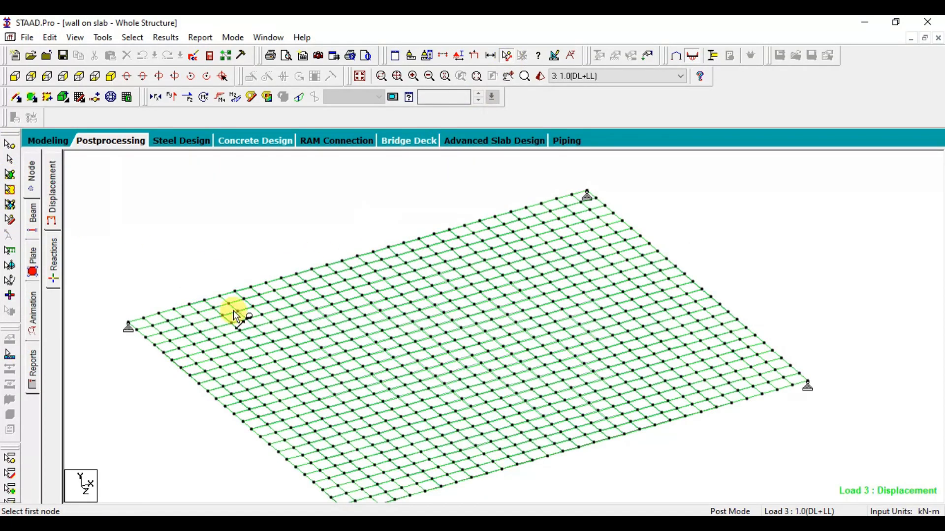
click(130, 325)
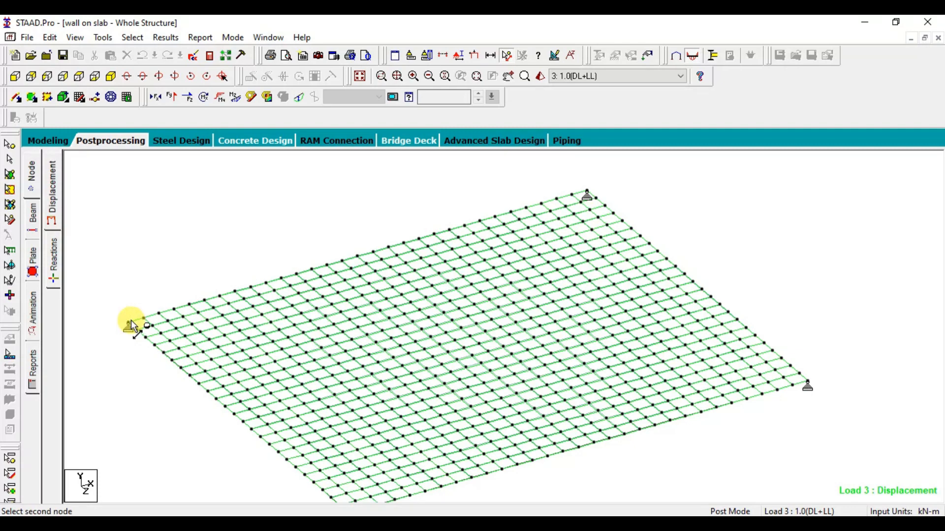
click(433, 233)
scroll(465, 237, up, 1)
scroll(465, 237, down, 2)
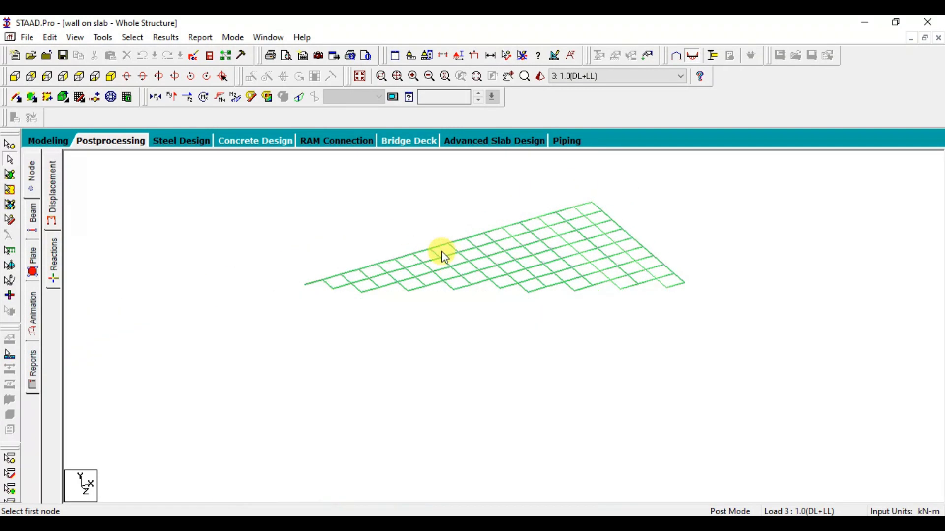
scroll(439, 253, up, 2)
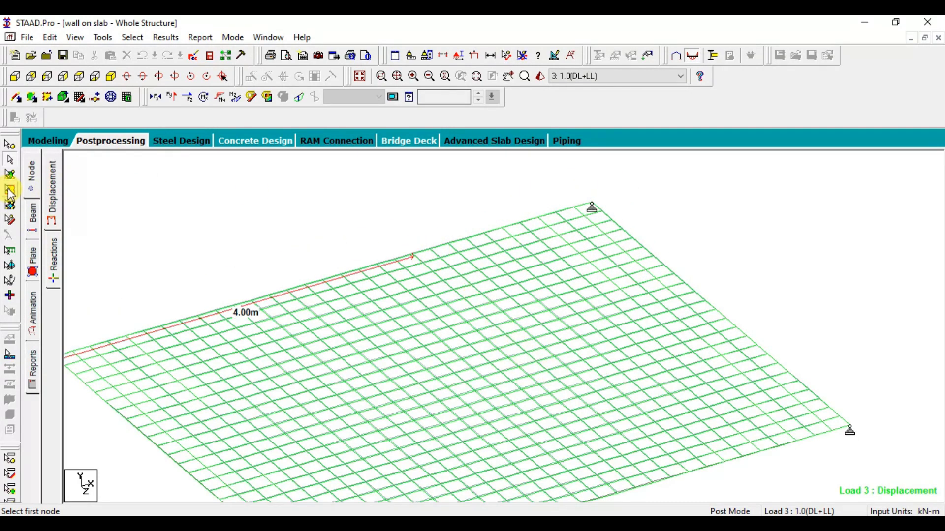
Show the principal stresses and displacements of the edge plate at the dimension's end for load 3:1.0(DL+LL), keeping the slab in view
click(9, 175)
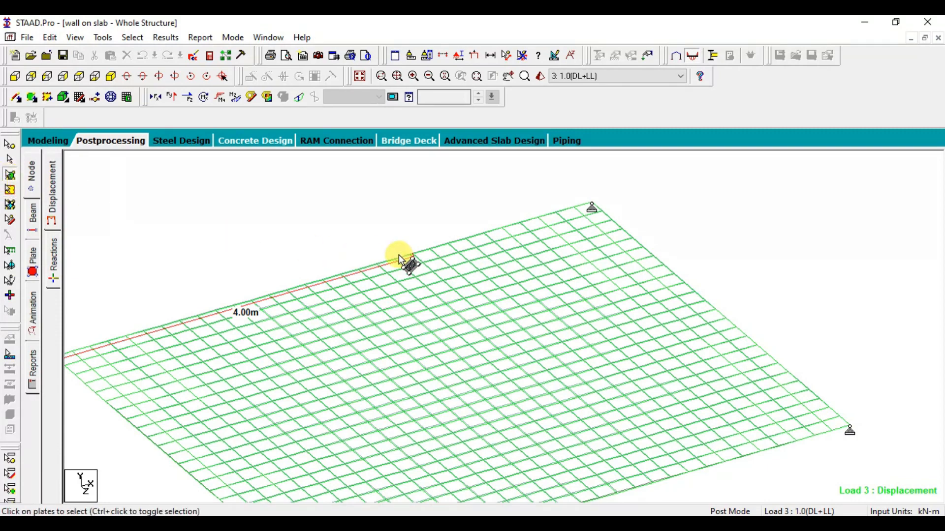
click(427, 256)
double_click(428, 258)
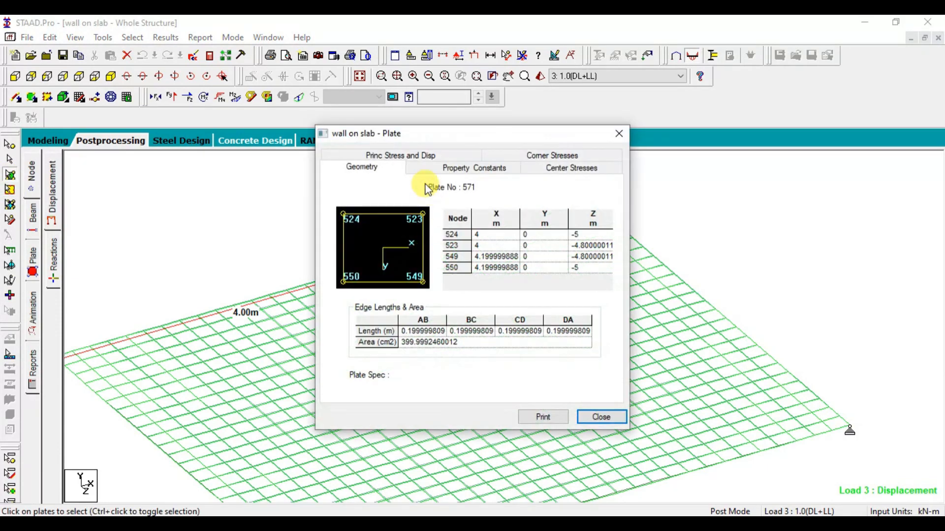
click(402, 155)
click(528, 208)
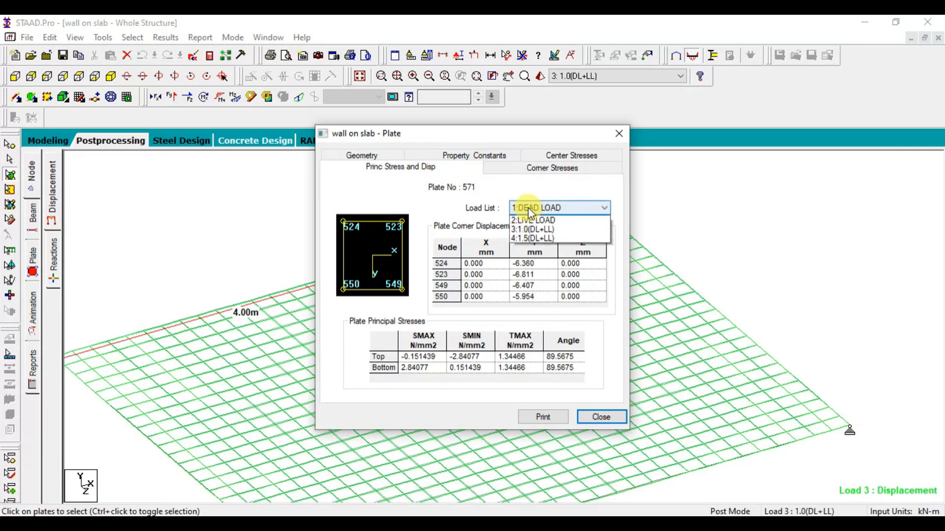
click(545, 238)
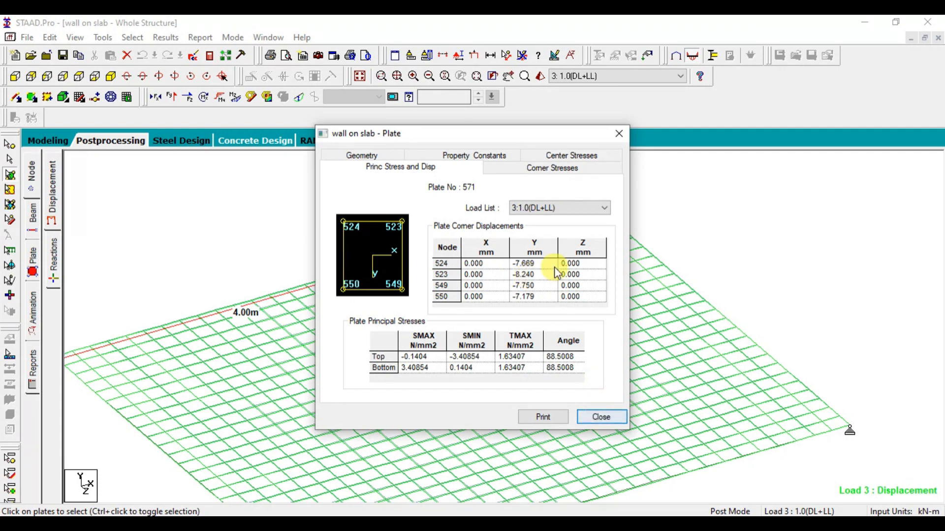
drag(484, 134, 720, 161)
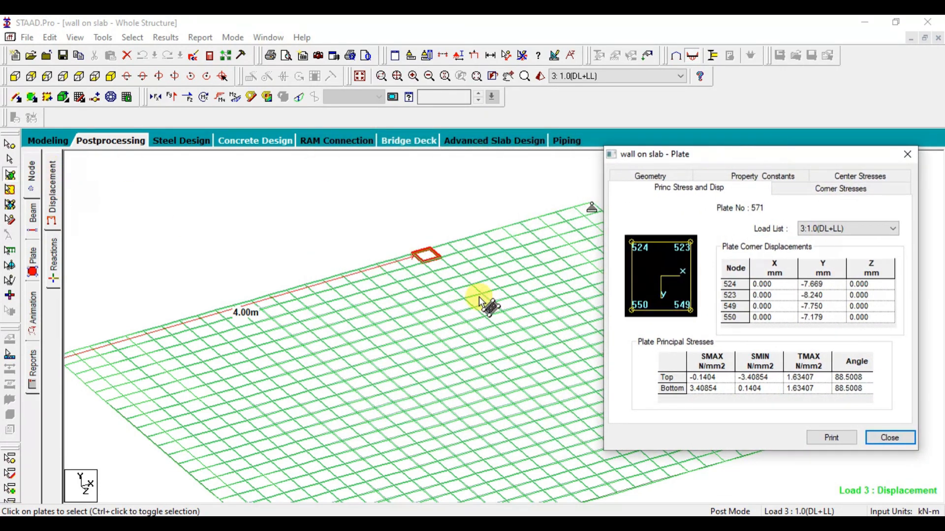
Examine the corner displacements of successive plates along the wall line, from plate 572 to mid-span plate 583
click(440, 261)
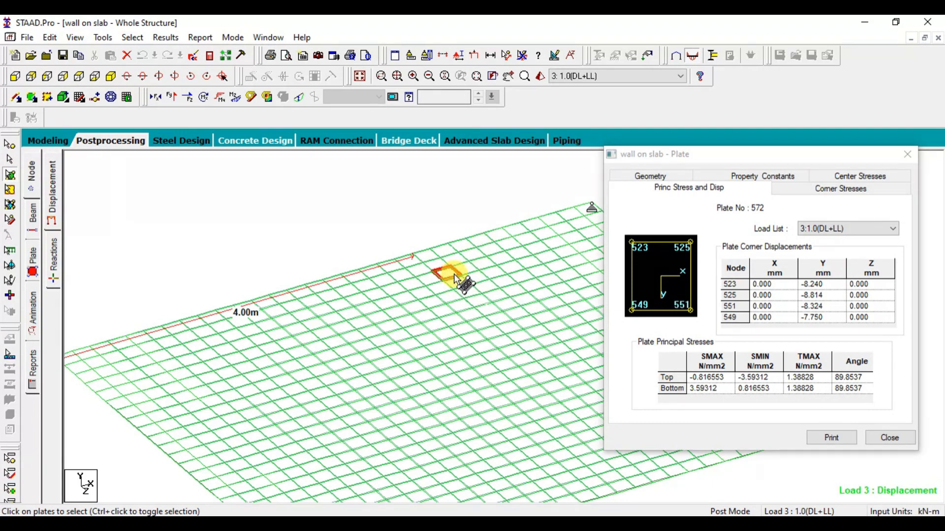
click(455, 277)
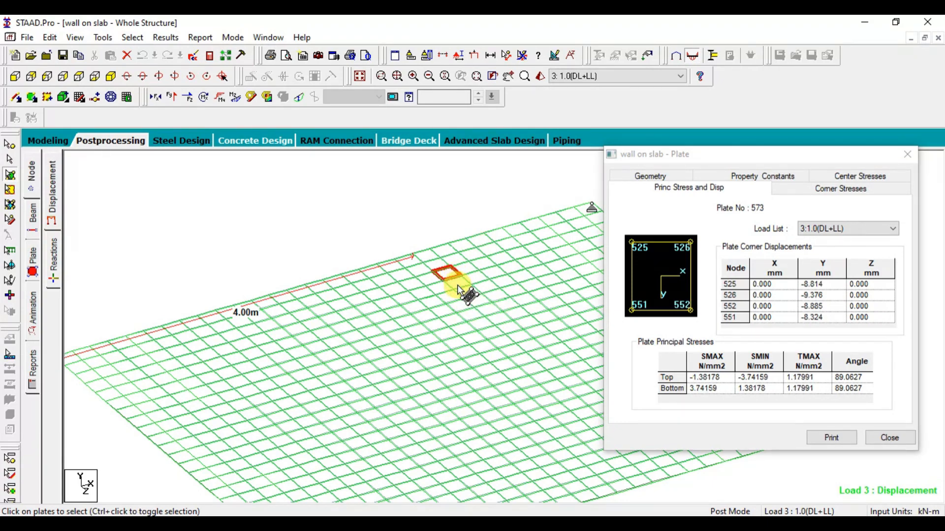
click(457, 285)
click(471, 298)
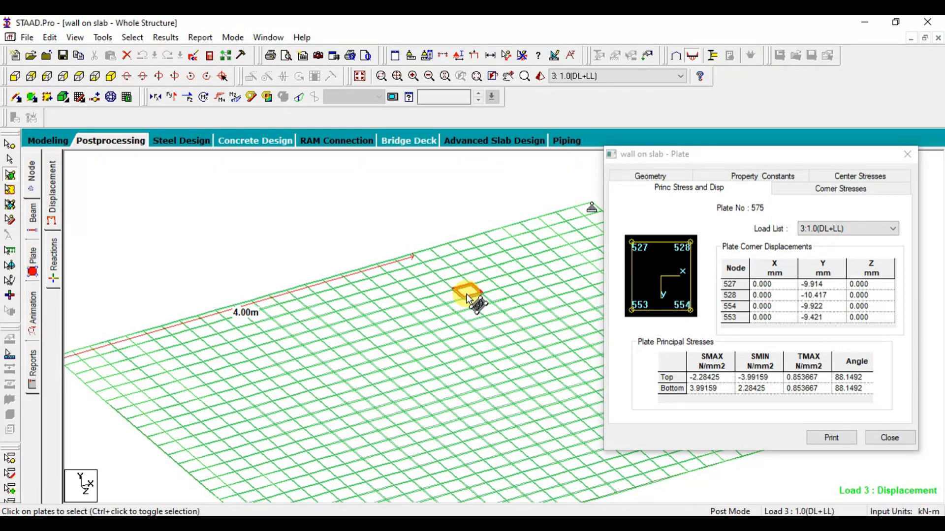
click(475, 302)
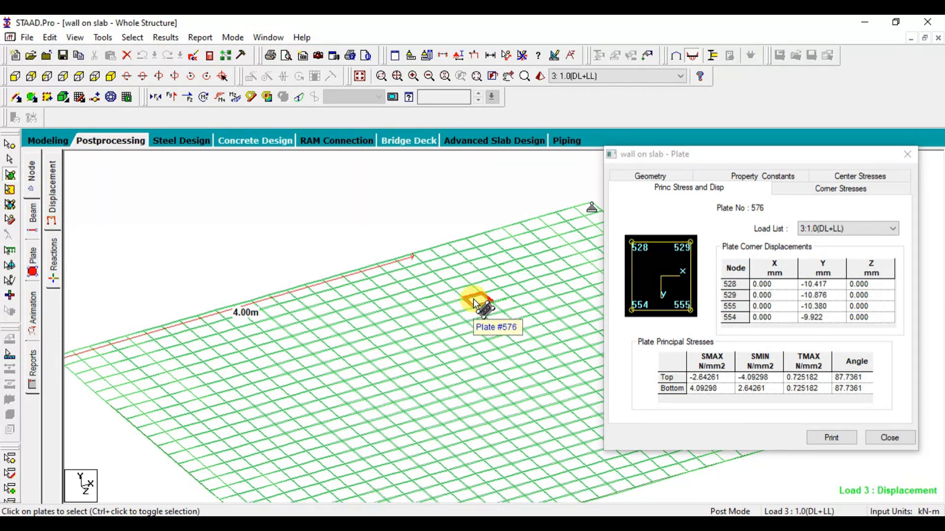
click(487, 309)
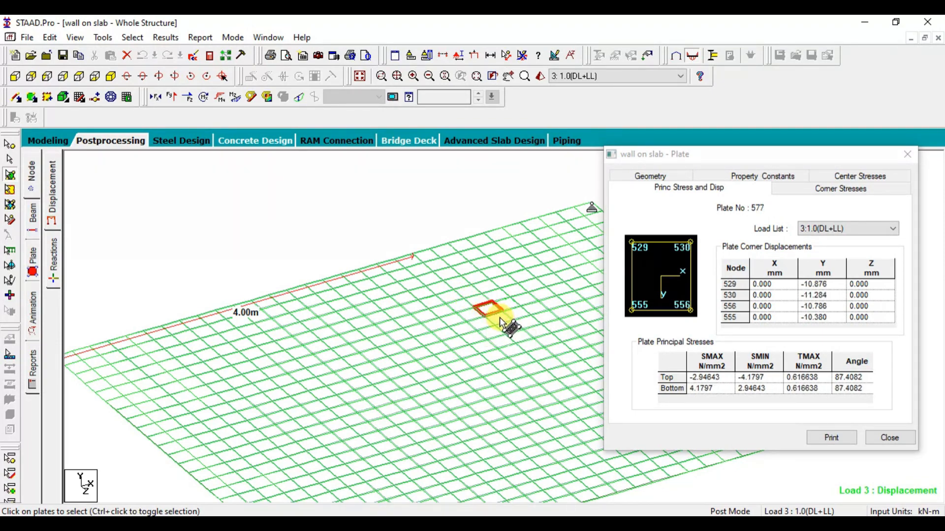
click(501, 318)
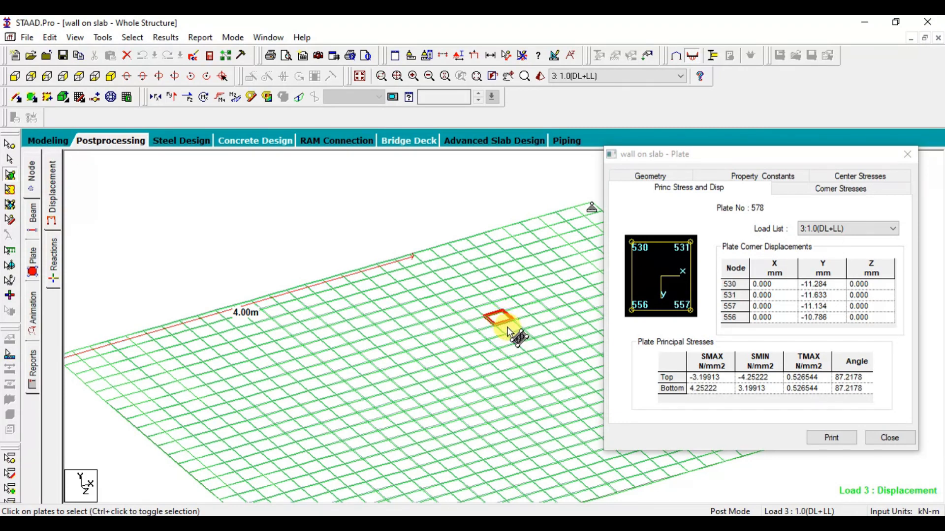
click(508, 329)
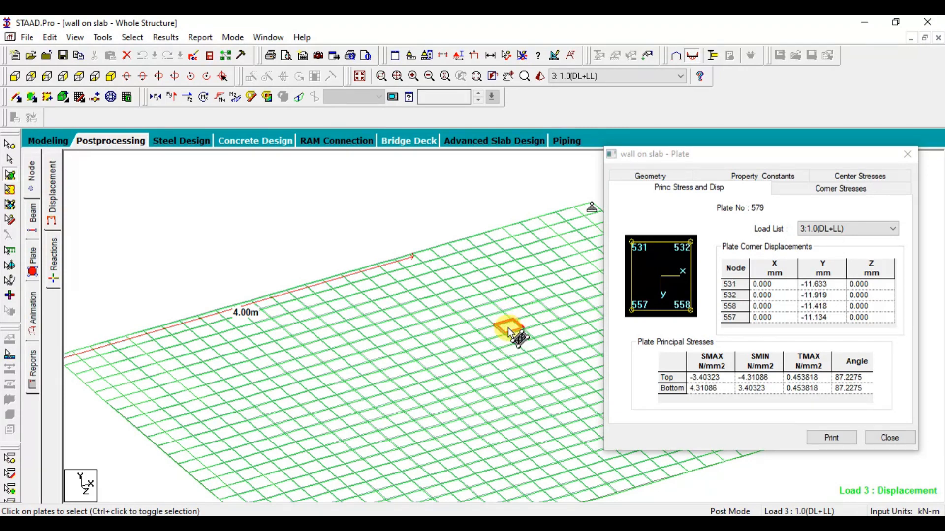
click(532, 339)
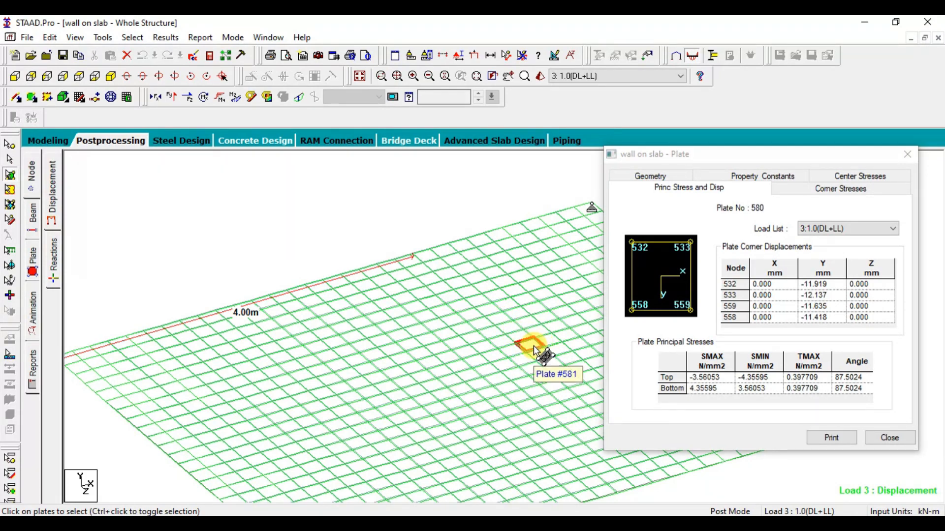
click(534, 347)
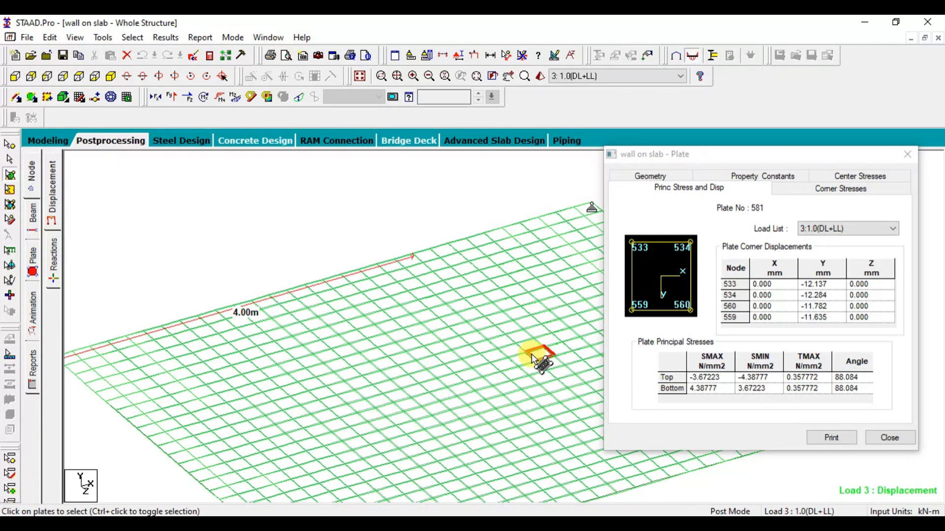
click(539, 355)
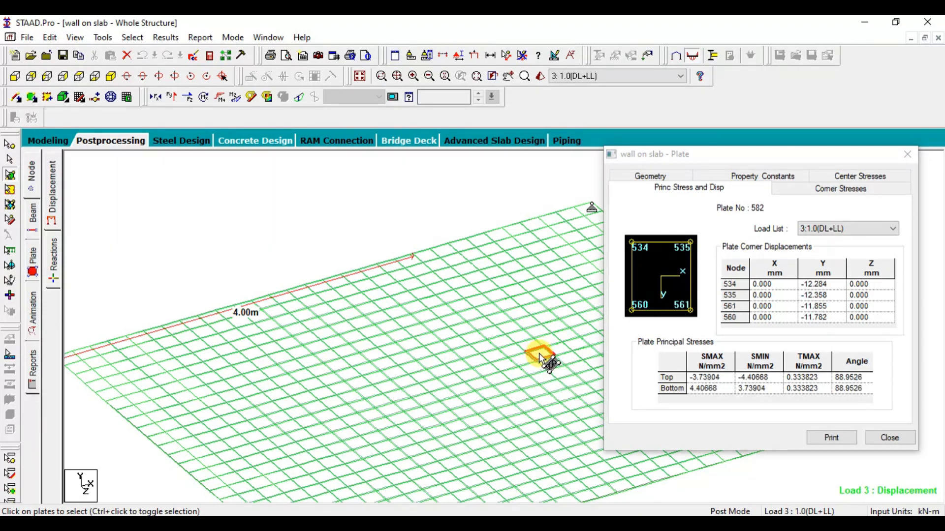
click(552, 362)
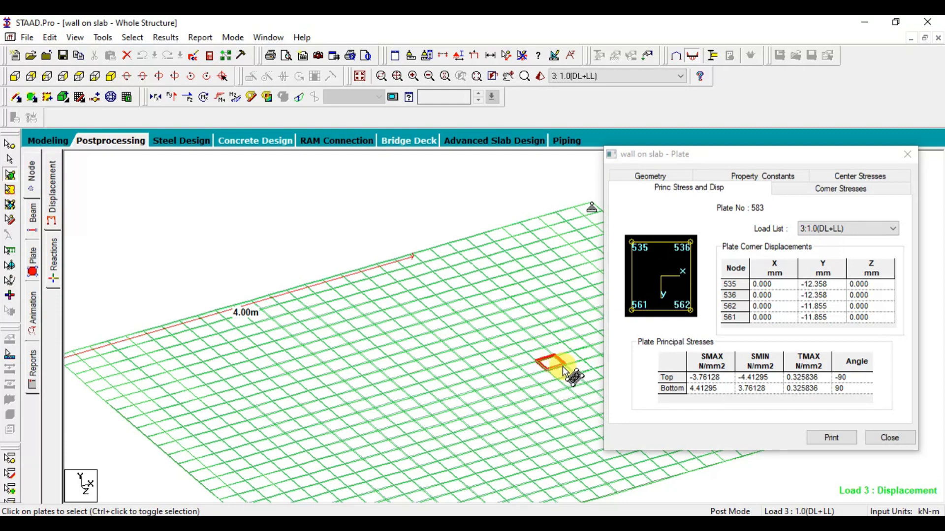
Examine the corner displacements along the rest of the wall line, plates 584 to 591, moving the plate results dialog clear of the slab
click(564, 375)
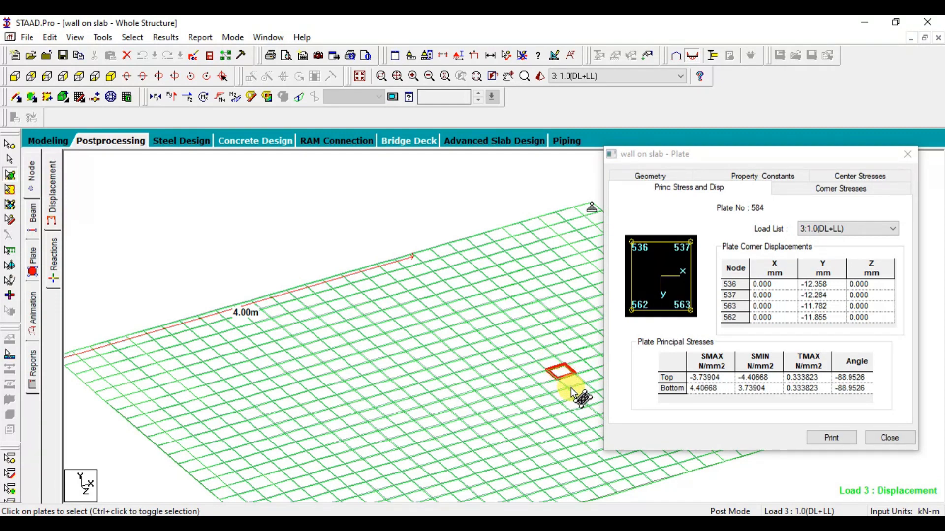
click(572, 388)
click(578, 392)
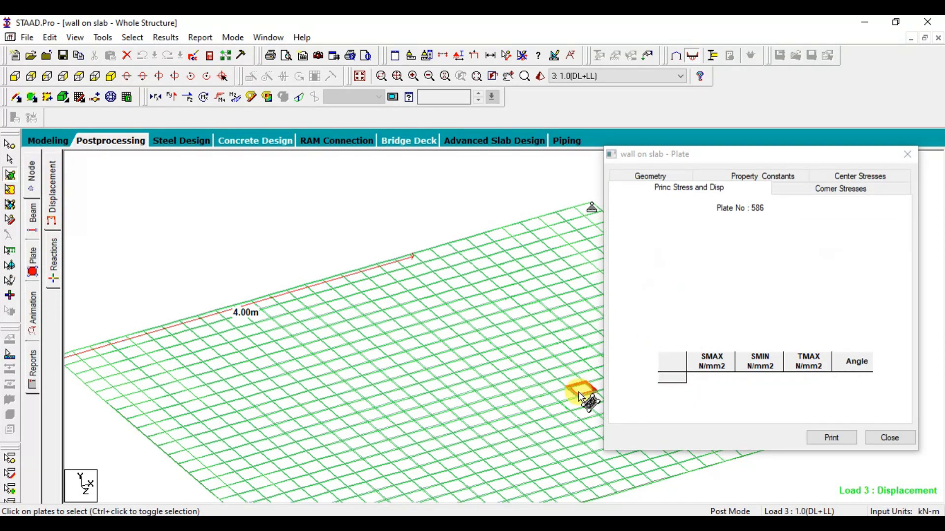
drag(772, 157, 842, 162)
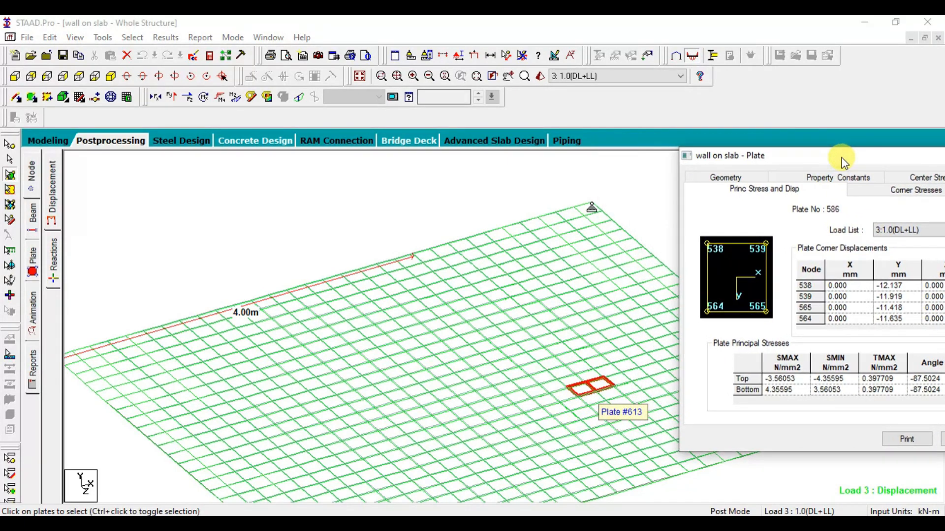
click(597, 399)
click(604, 412)
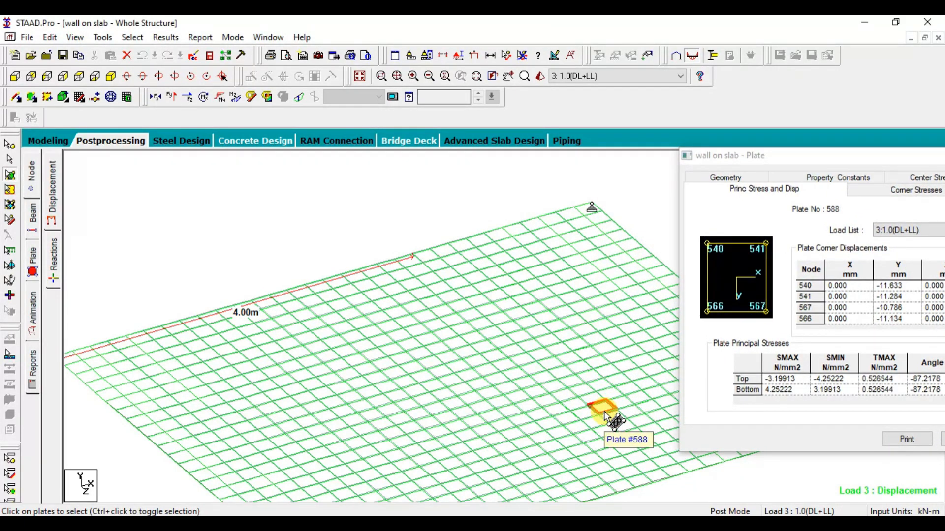
click(623, 427)
click(628, 431)
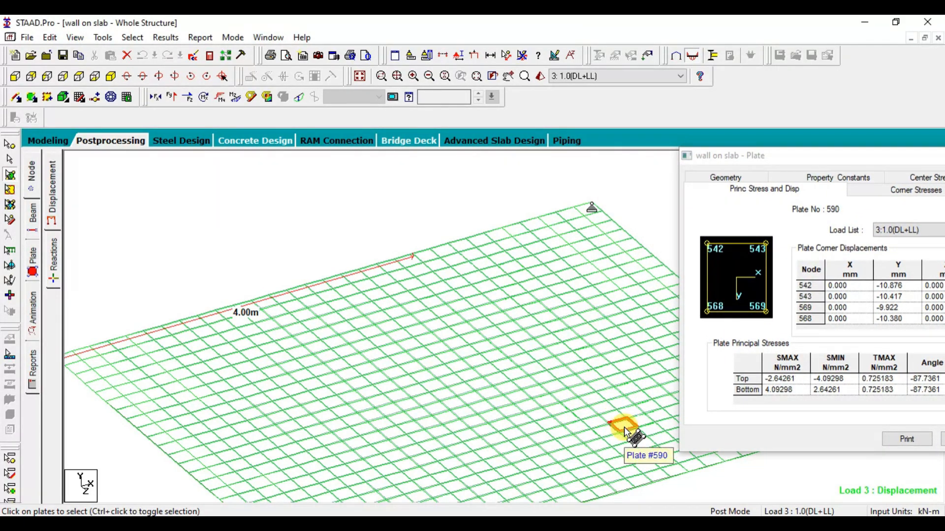
click(637, 438)
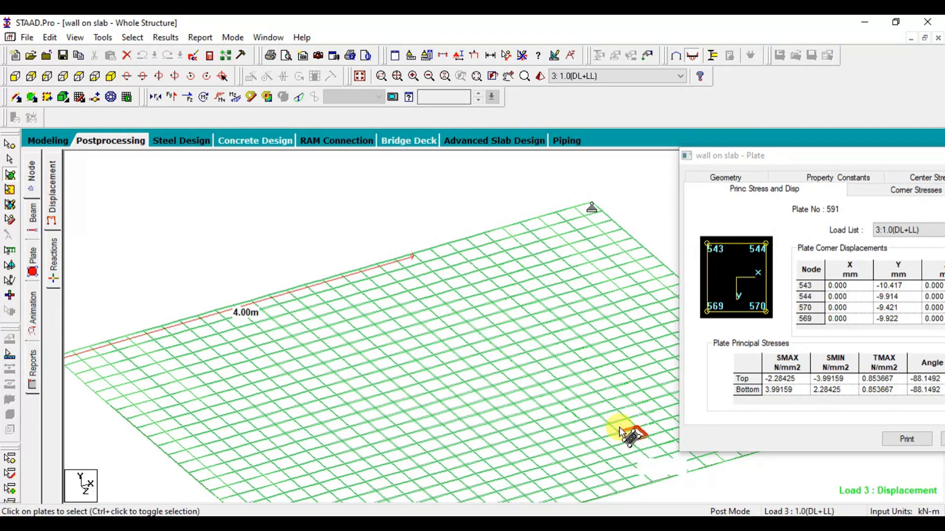
Check the corner displacements of the mid-span plates in the adjacent row, including plates 553, 555 and 556
click(499, 342)
click(510, 350)
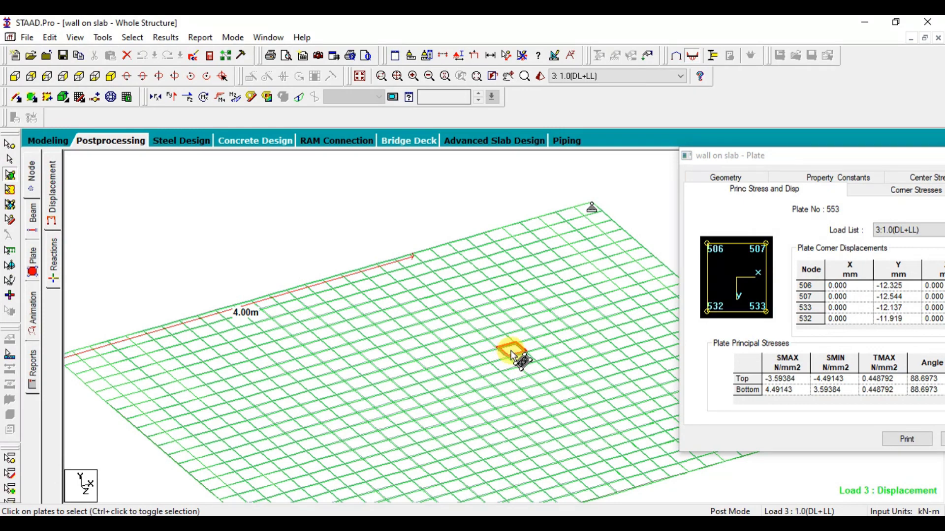
click(525, 365)
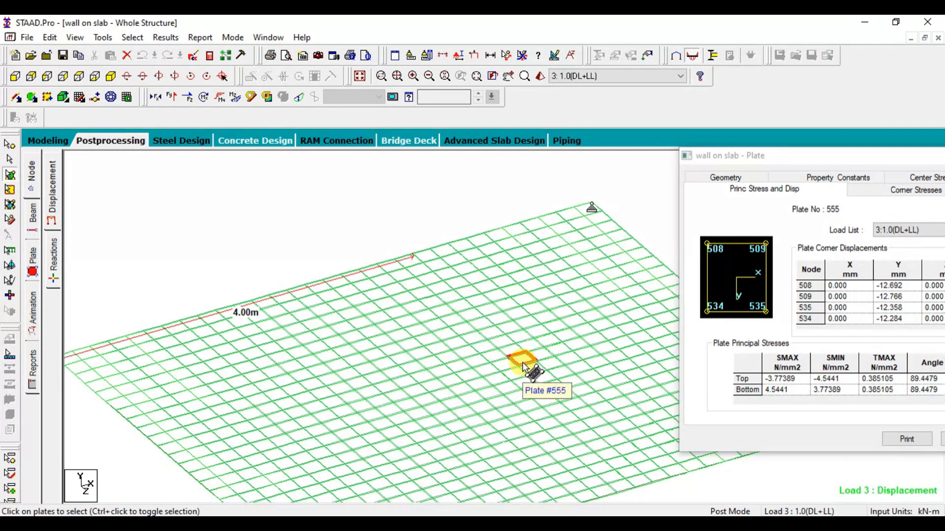
click(544, 381)
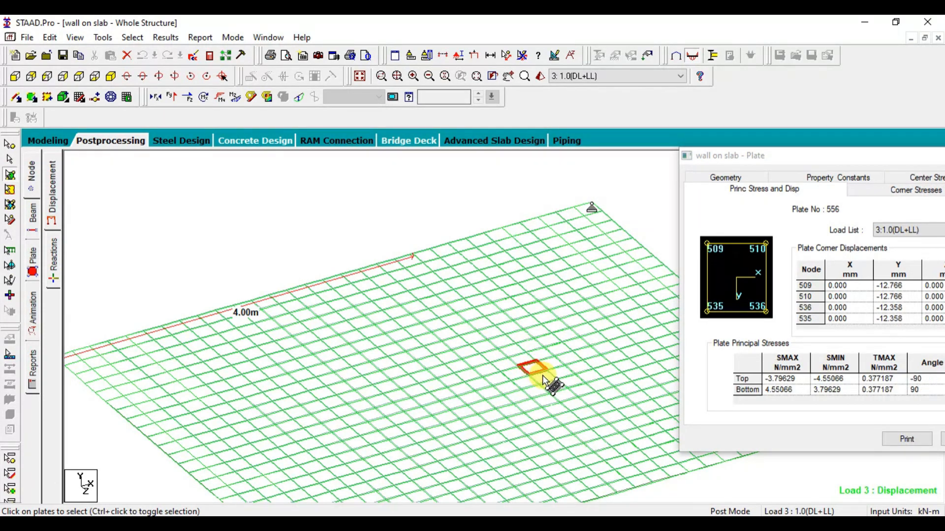
click(561, 395)
Check the corner displacements of plates in rows closer to the slab centre, including plates 529, 527, 473 and 444
click(510, 370)
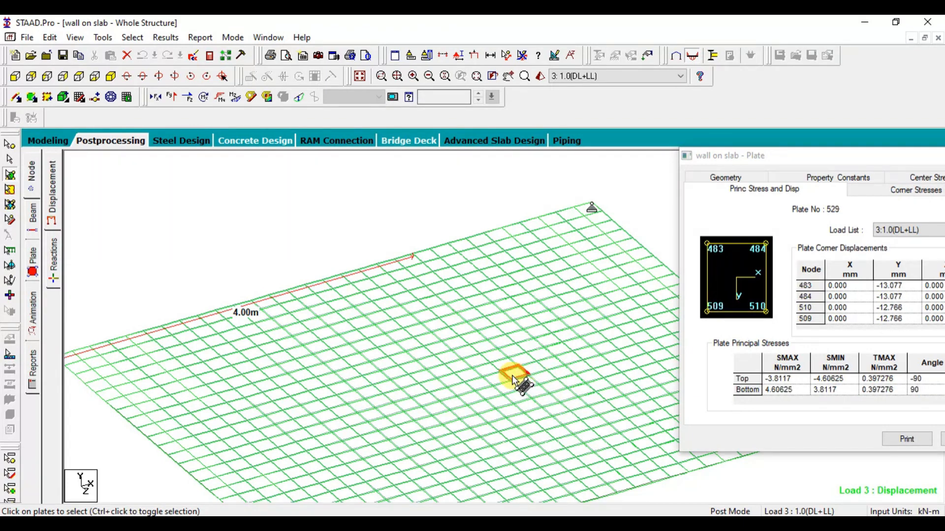
click(498, 358)
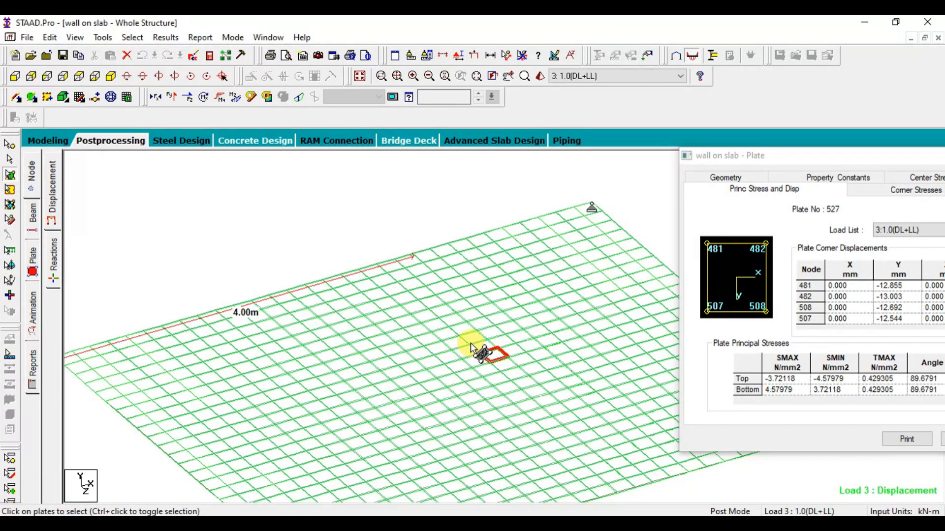
click(463, 361)
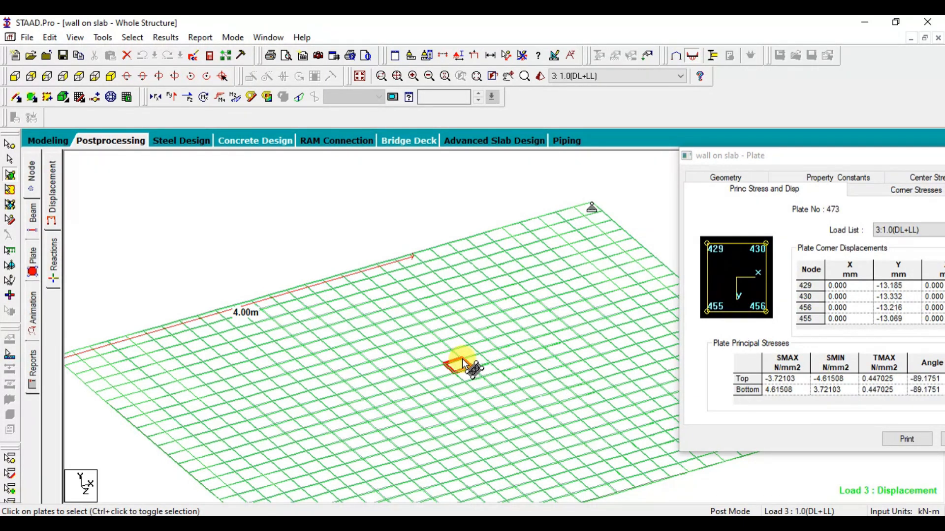
click(466, 348)
click(428, 354)
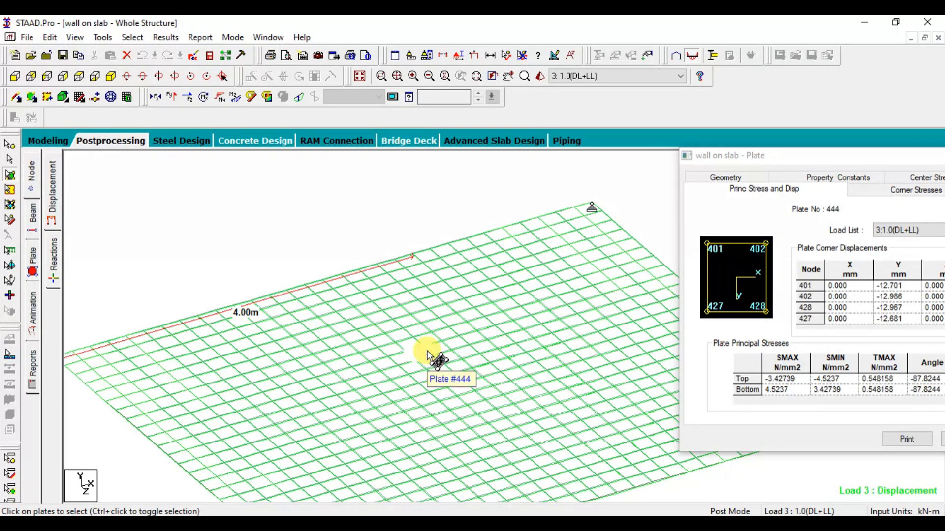
Examine the corner displacements along the central plate row from plate 473 to plate 478
click(447, 362)
click(457, 368)
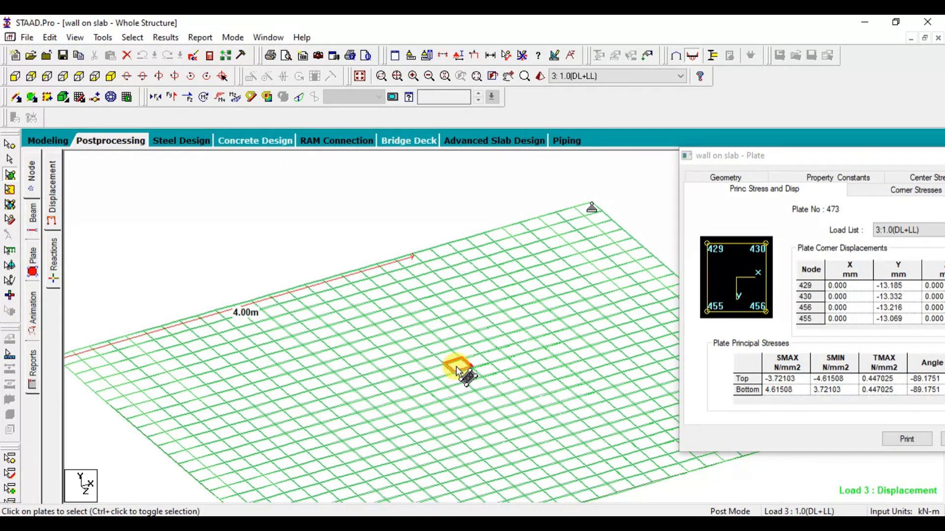
click(475, 380)
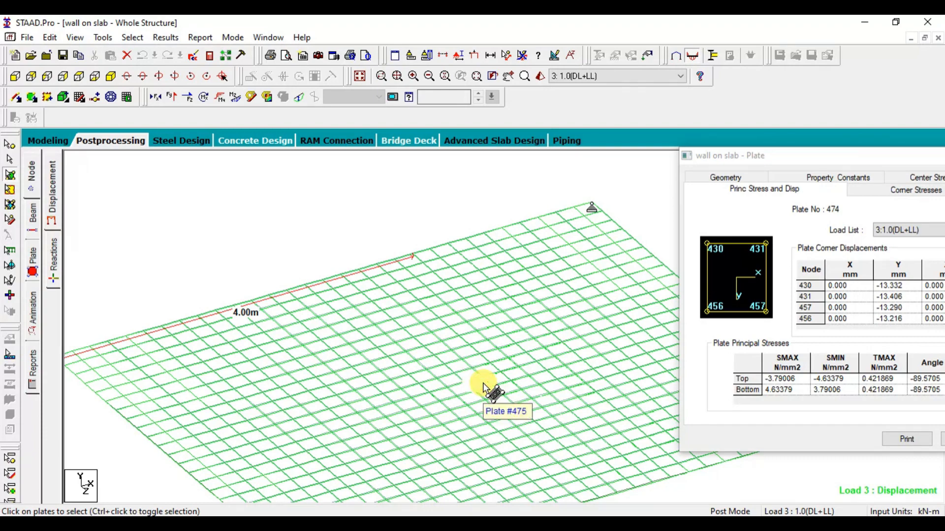
click(486, 390)
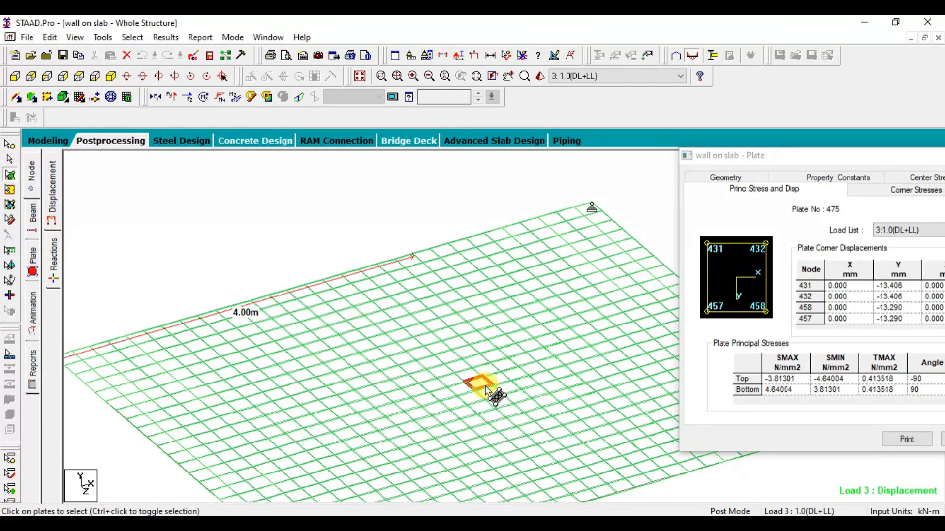
click(509, 405)
click(512, 413)
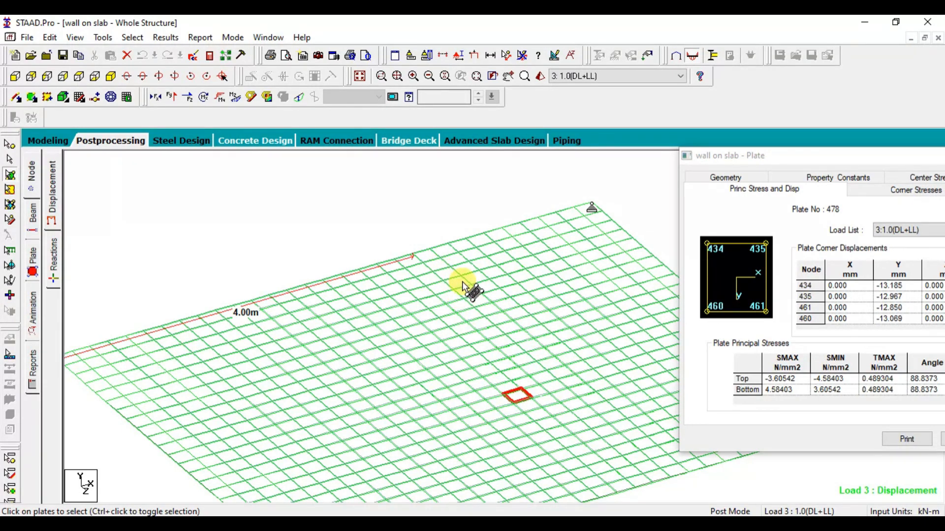
Check the corner displacements of the plate row on the other side of the wall line, from plate 606 to plate 610
click(528, 327)
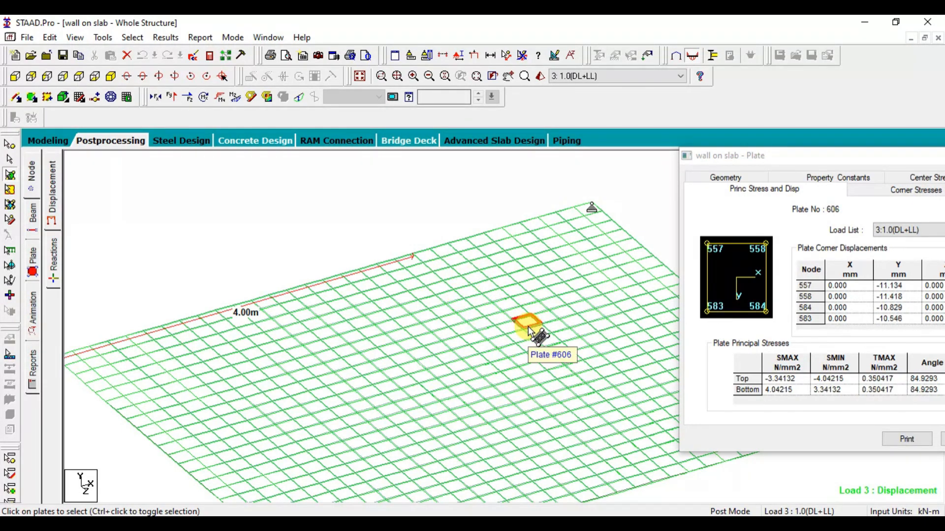
click(540, 331)
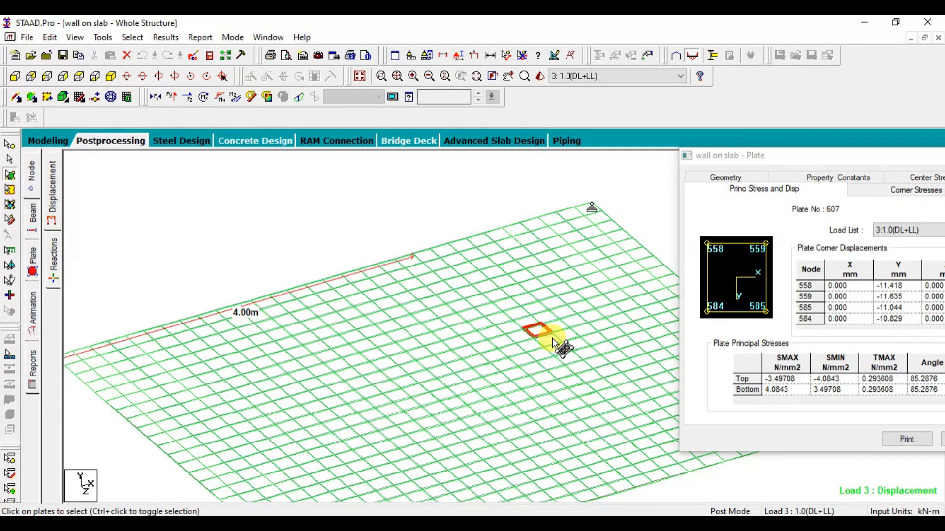
click(552, 338)
click(568, 359)
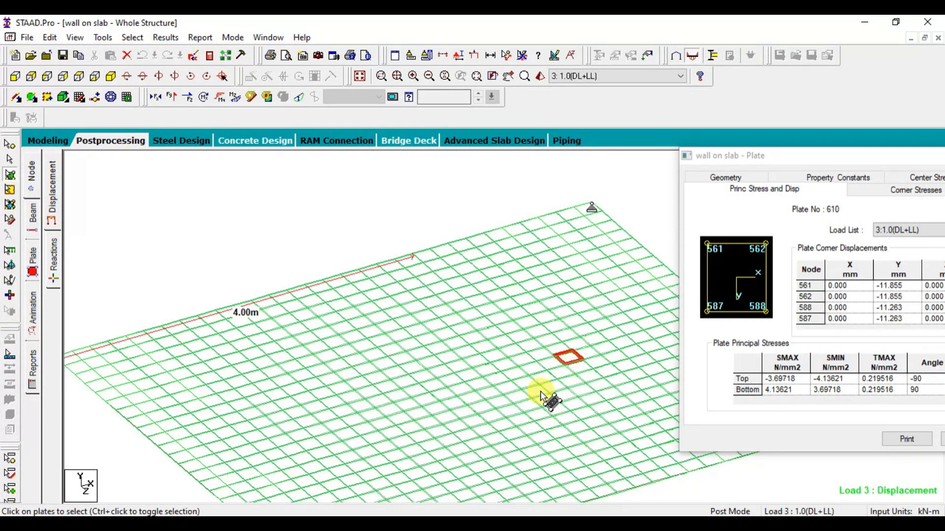
Inspect individual plates between the wall line and the slab centre again, finishing with the displacements of plate 553
click(501, 367)
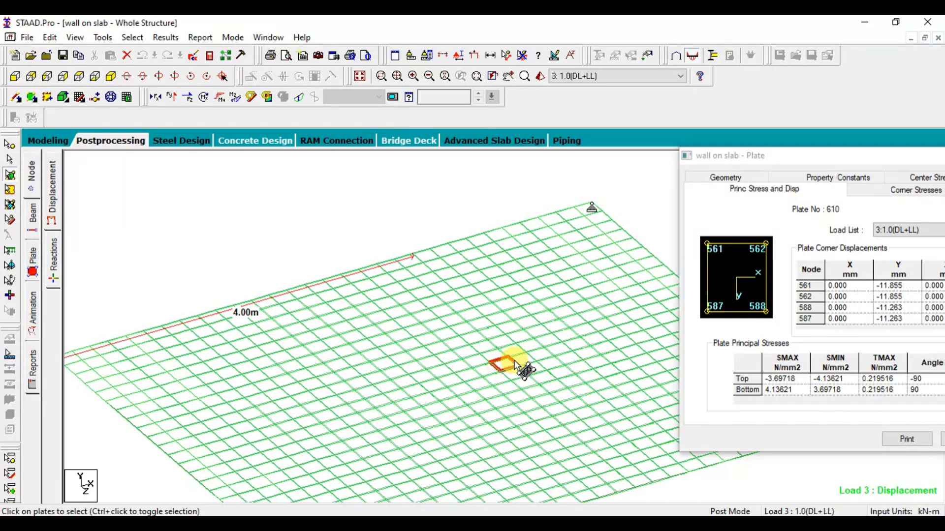
click(514, 359)
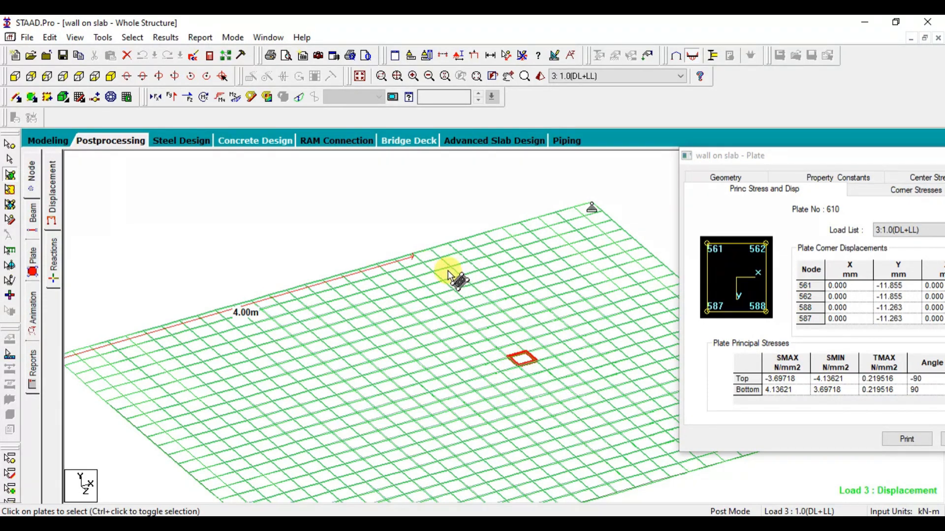
click(484, 324)
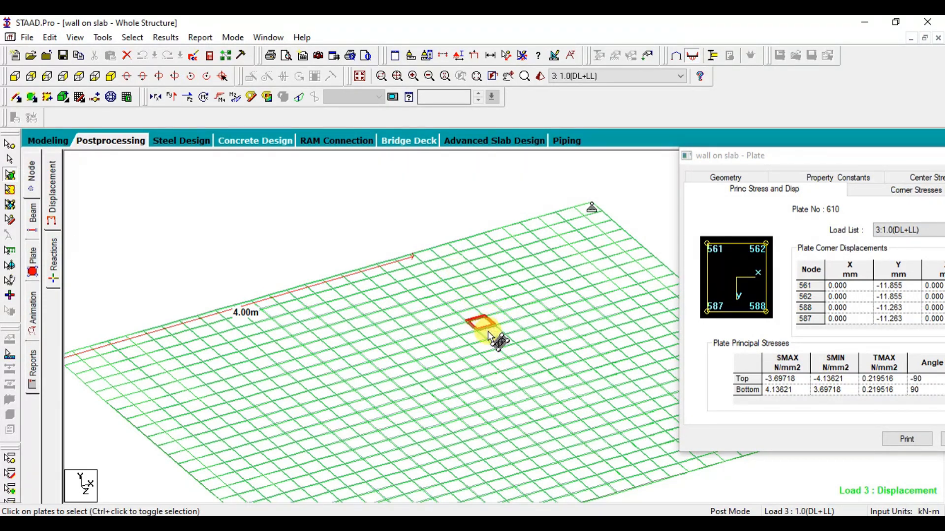
click(497, 343)
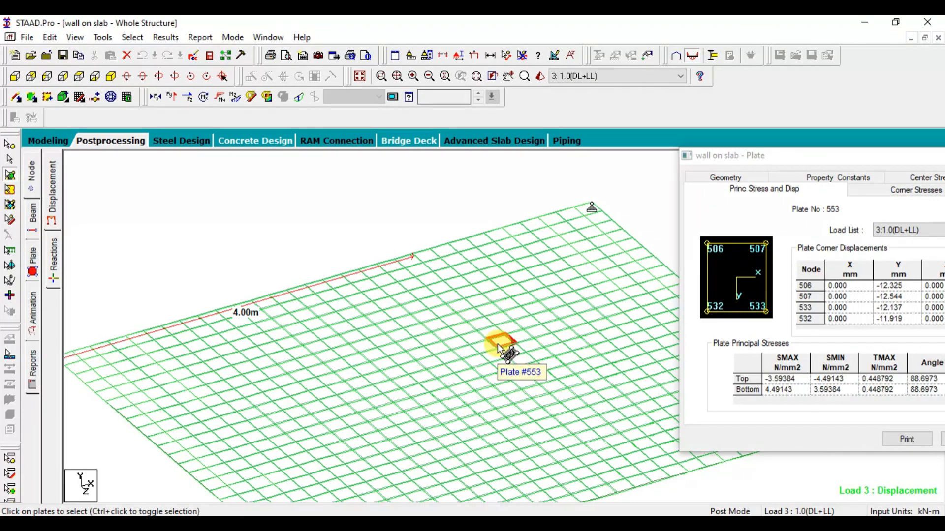
Check the corner displacements of plates around the slab centre, including 554, 555, 527 and 530, and close the plate results
click(524, 363)
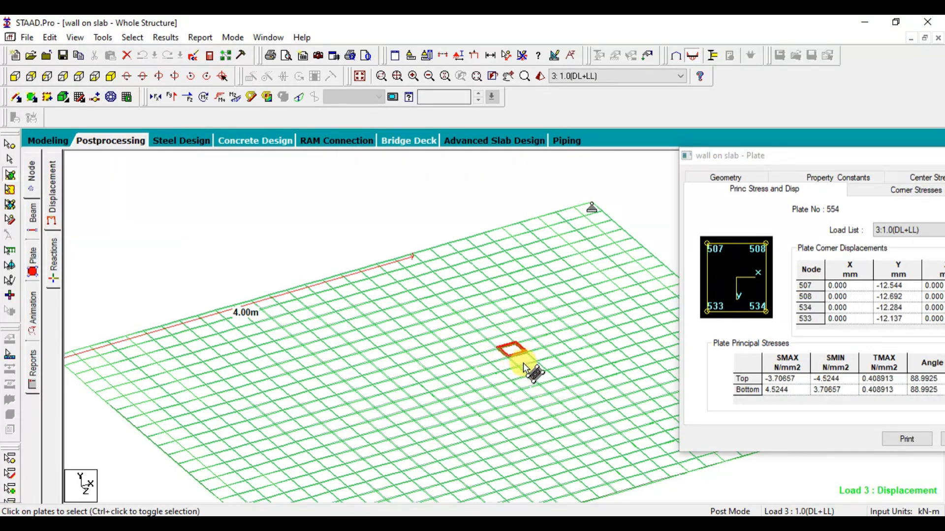
click(531, 370)
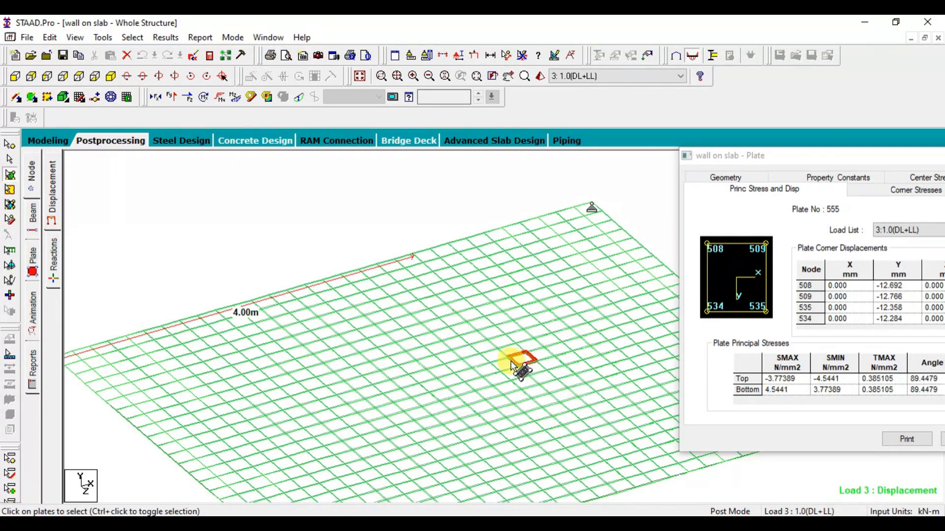
click(510, 361)
click(496, 356)
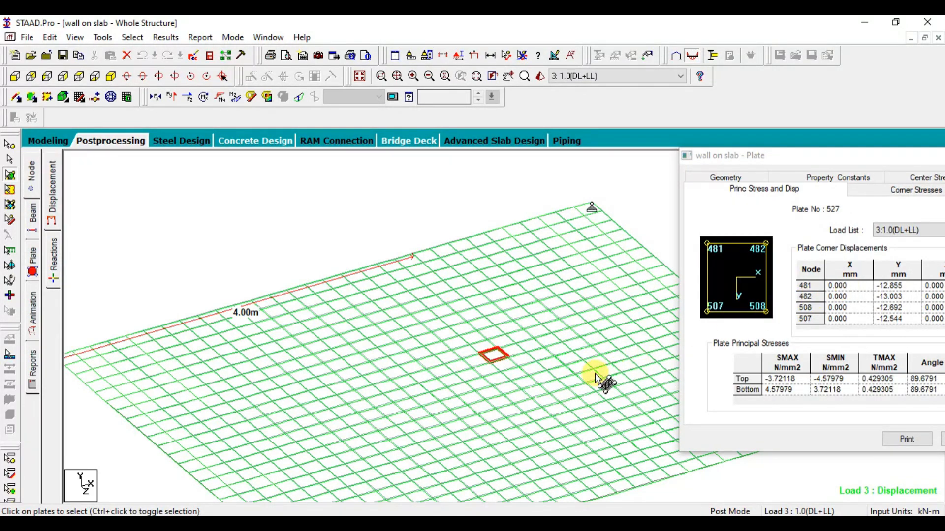
click(508, 369)
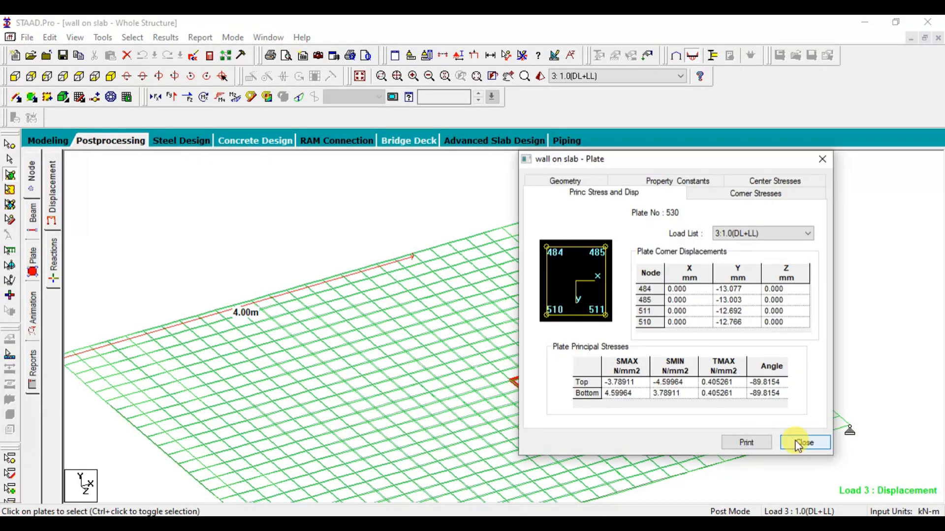
click(804, 441)
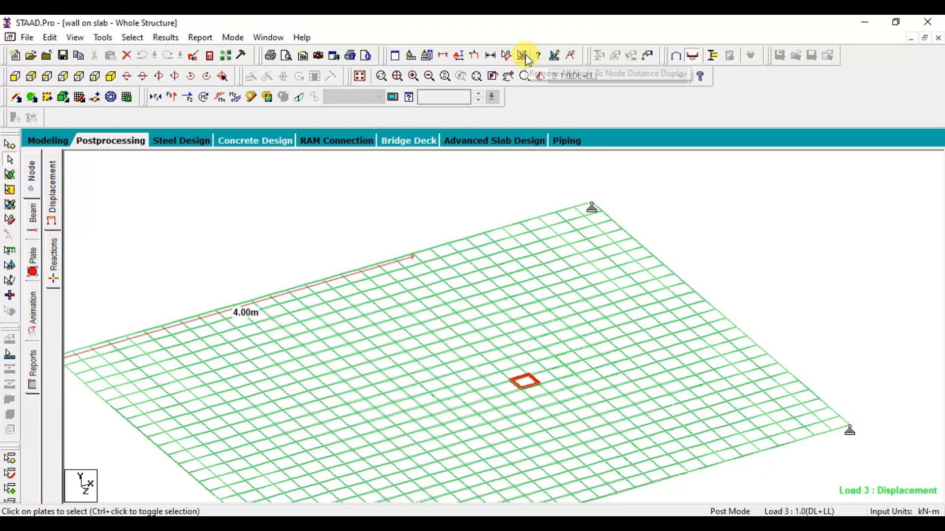
Remove the node-to-node distance display from the slab edge and deselect the plate
click(523, 55)
middle_drag(542, 245, 616, 216)
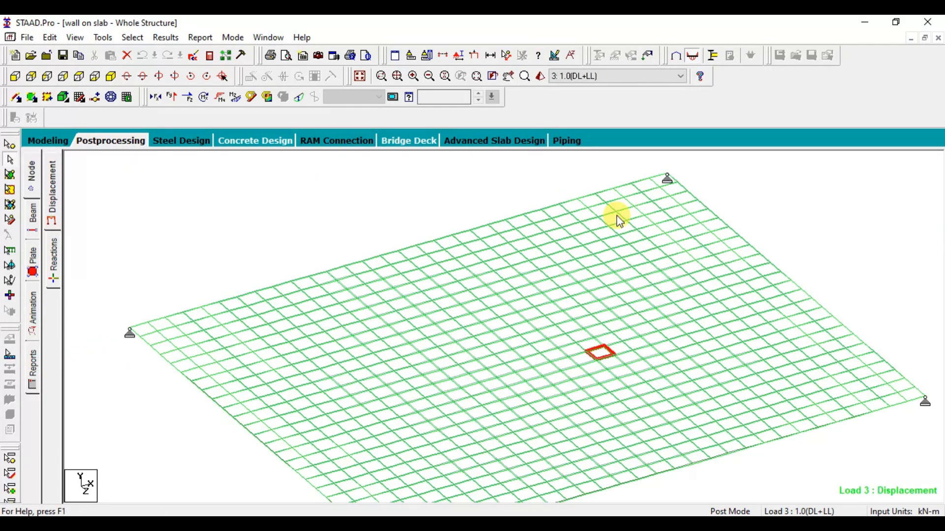
click(749, 206)
Display the MY (local) plate stress contour on the slab for load case 3: 1.0(DL+LL) with normal fill
scroll(426, 218, down, 1)
right_click(518, 194)
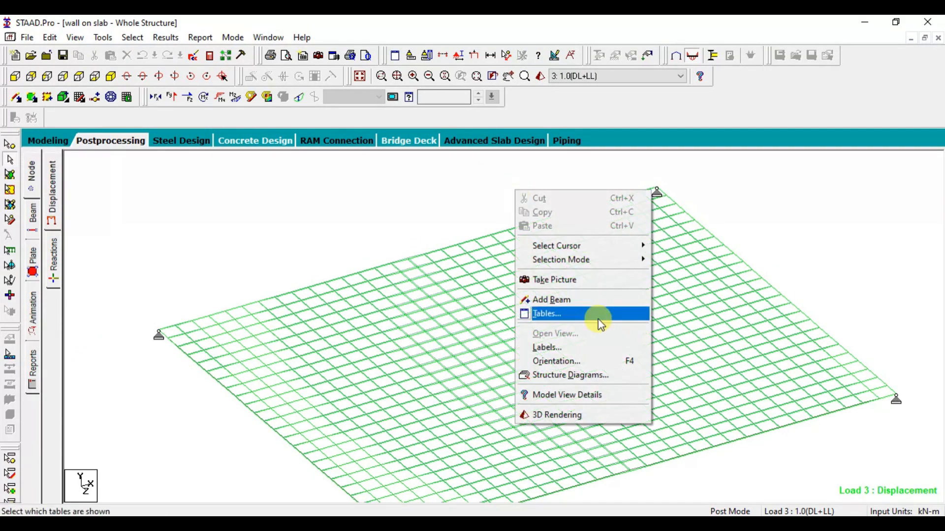
click(571, 376)
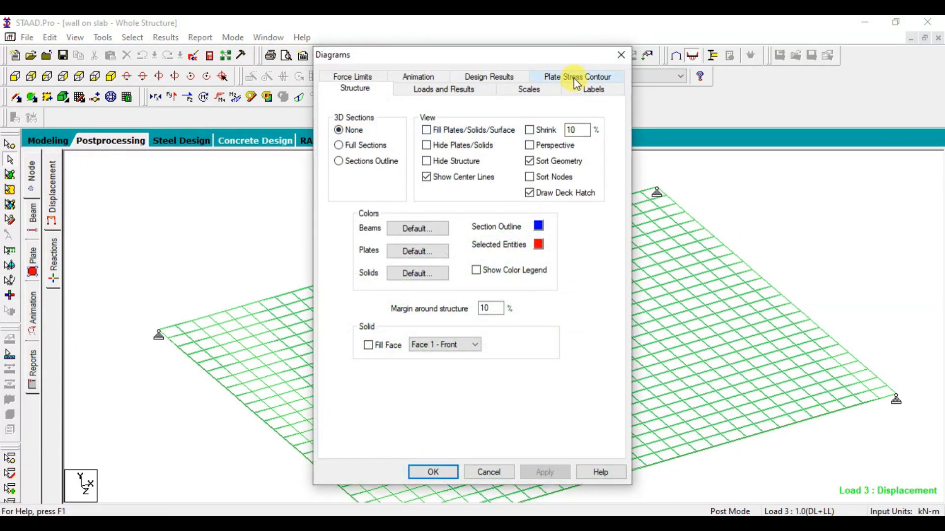
click(575, 77)
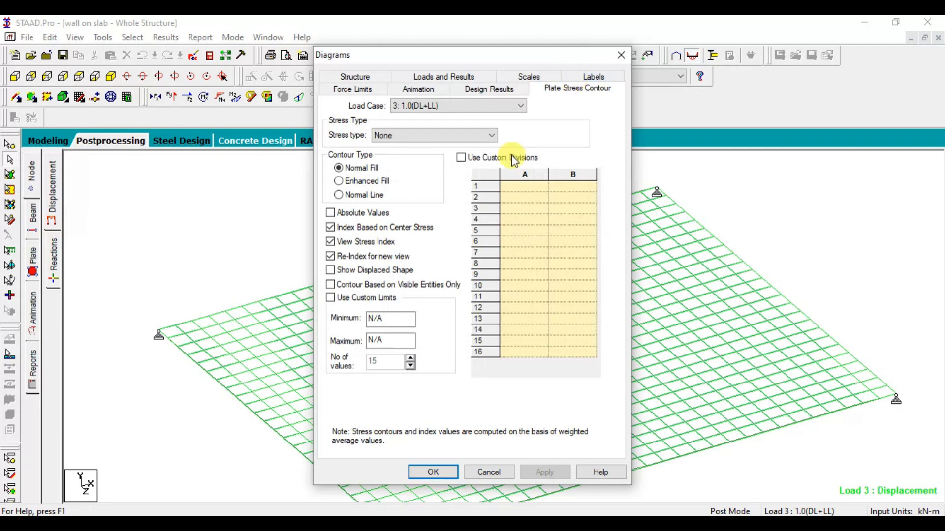
click(411, 136)
click(412, 311)
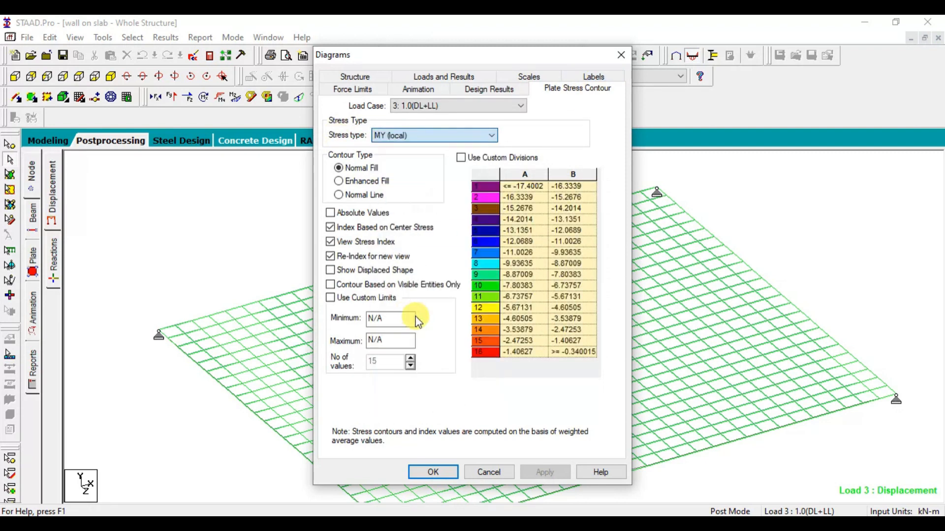
click(557, 468)
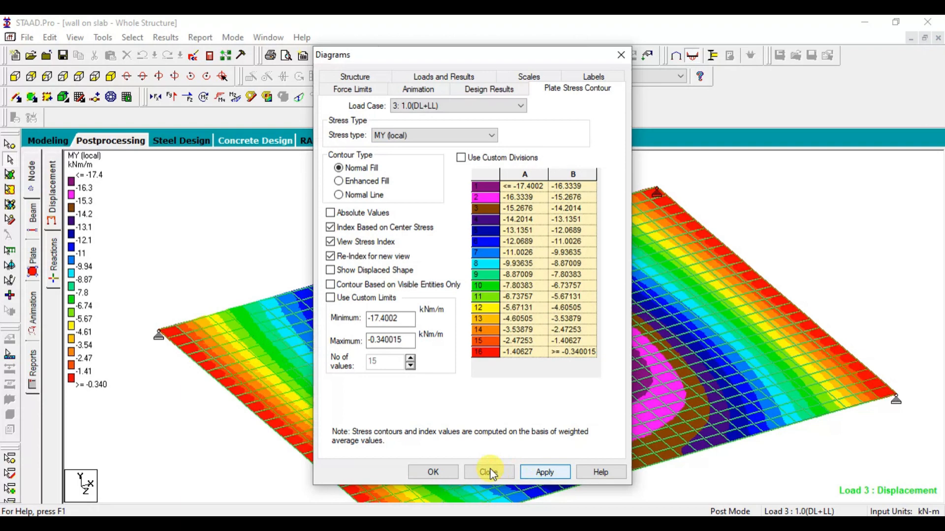
click(434, 472)
Measure the distance along the slab's long edge from the corner support to the wall line, and end the measuring
middle_drag(594, 413, 586, 387)
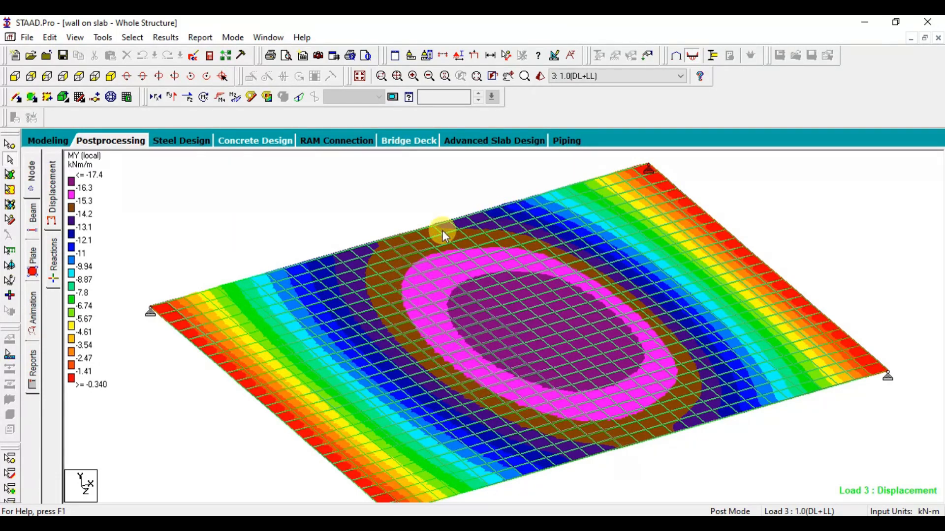
click(507, 55)
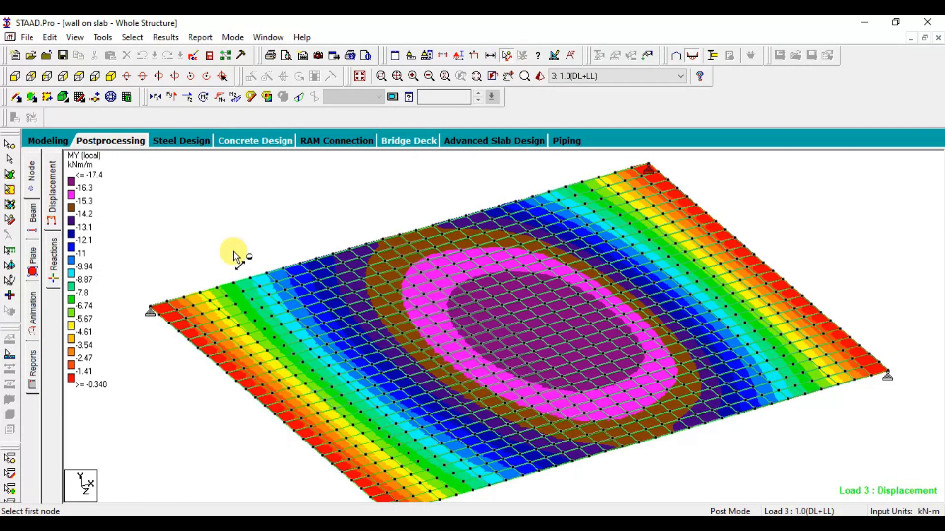
click(153, 311)
click(488, 213)
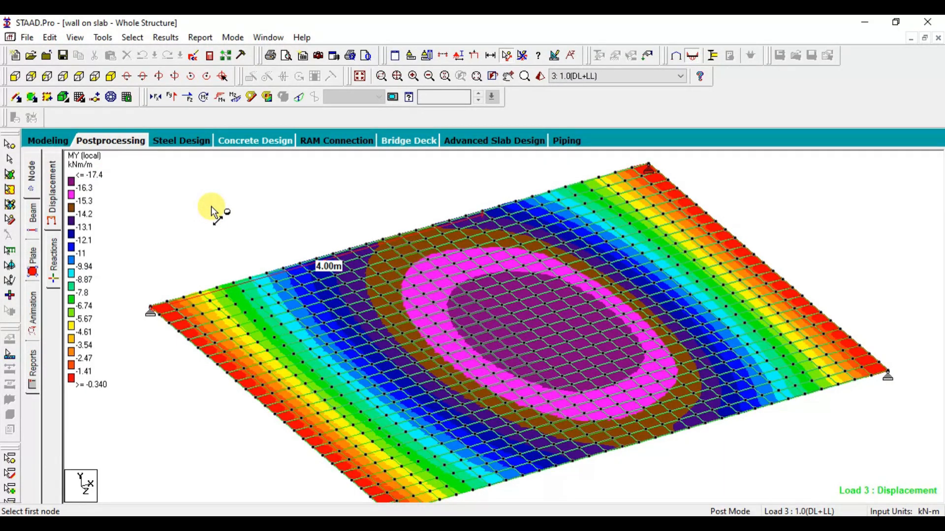
key(Escape)
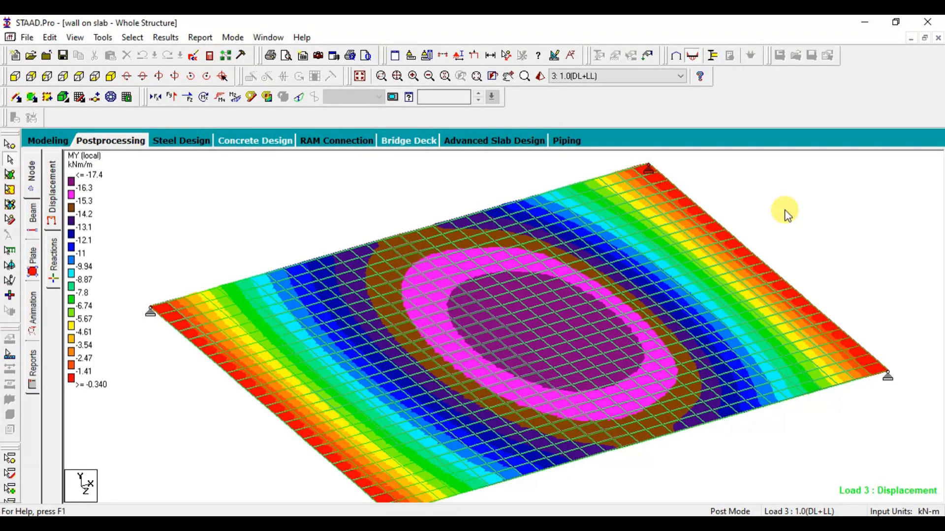